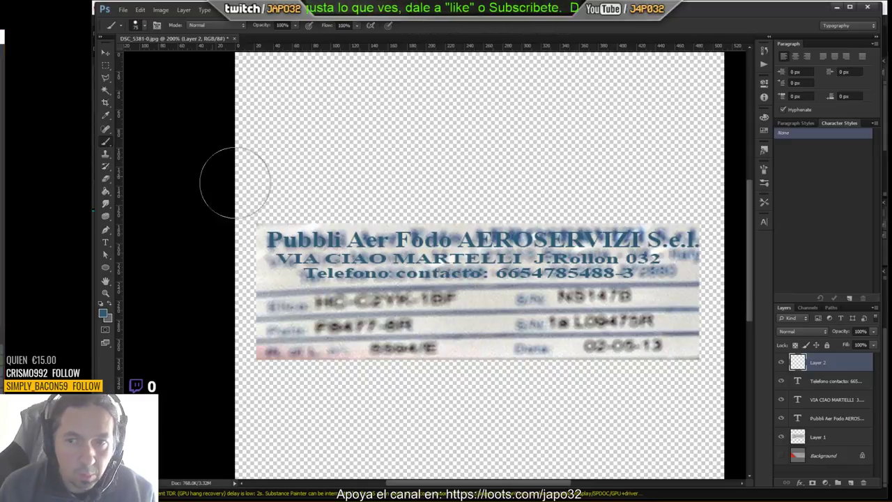
Set the brush to 6 px and paint a straight dark blue line across the label below the Telefono contacto row
right_click(431, 304)
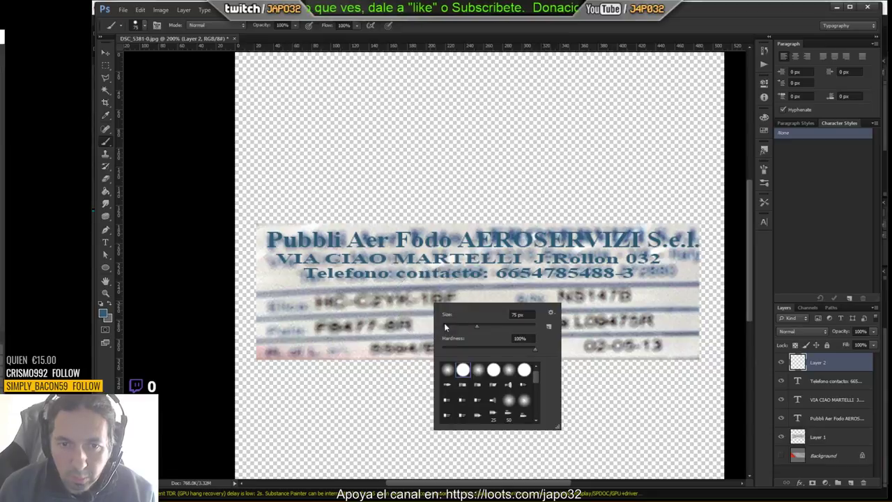
drag(471, 325, 450, 326)
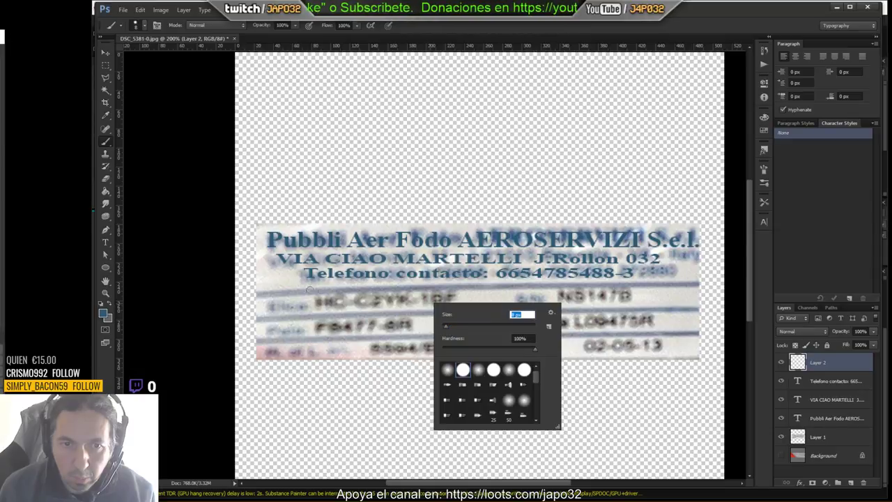
click(447, 325)
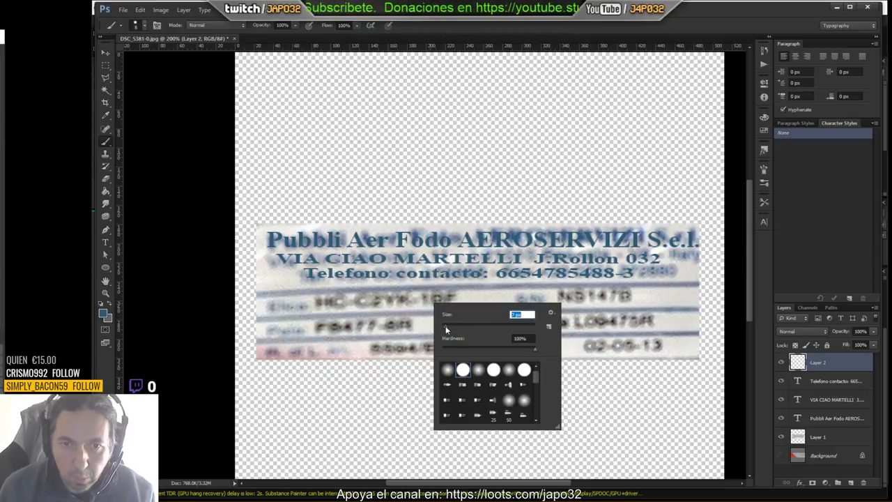
click(445, 325)
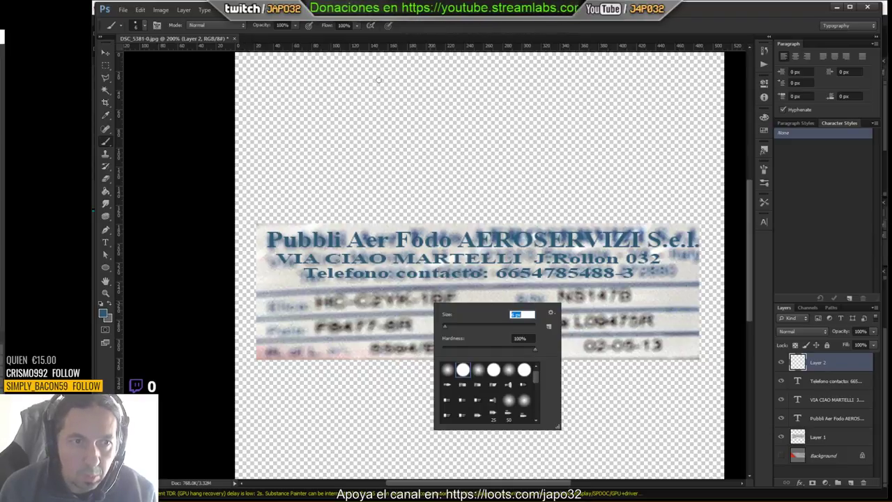
key(Return)
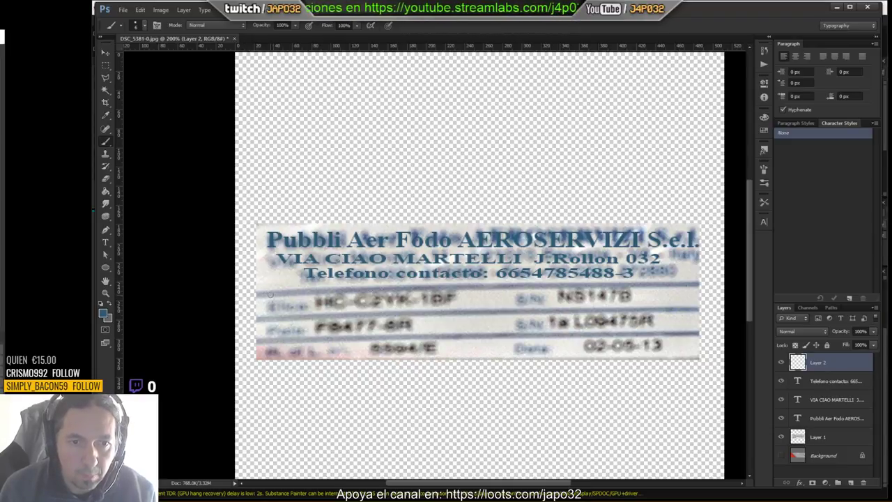
drag(258, 289, 700, 292)
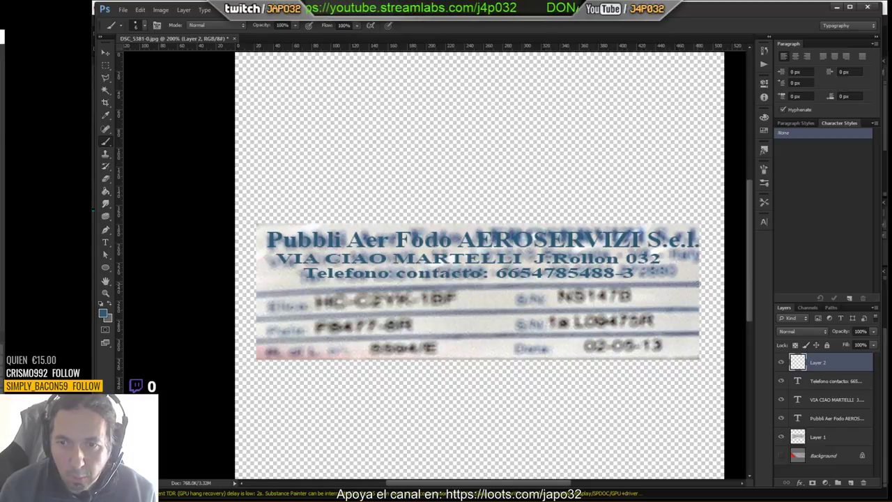
drag(671, 284, 255, 280)
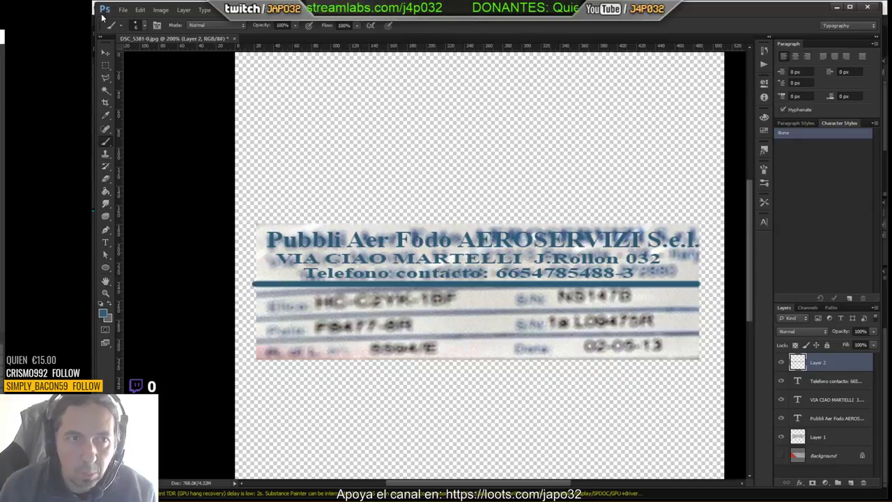
Trim the blue line's overhanging left and right ends with rectangular selections
click(105, 53)
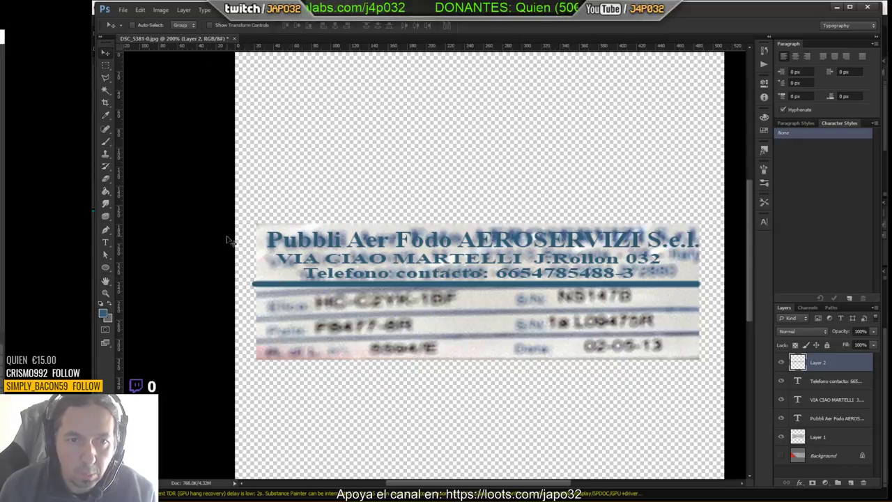
click(106, 65)
drag(235, 248, 252, 305)
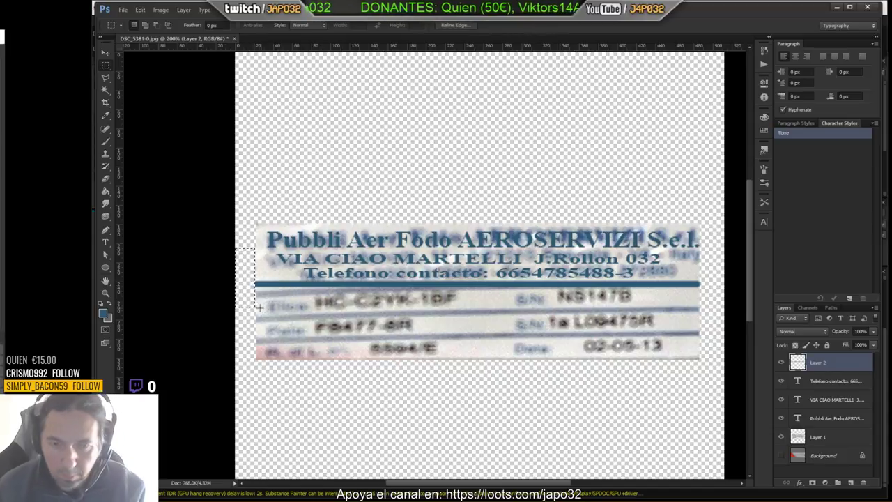
drag(713, 259, 698, 296)
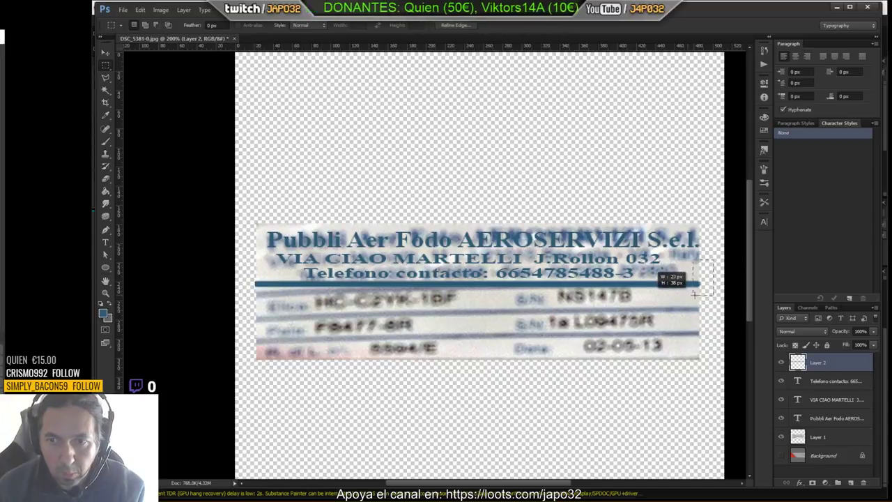
Duplicate the blue line twice, placing the copies on the lower rows
click(106, 53)
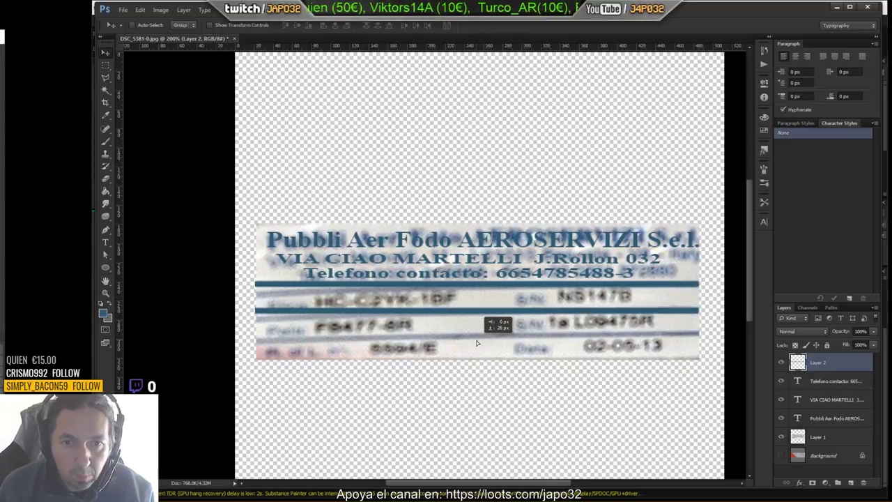
mouse_move(375, 279)
mouse_down()
mouse_move(478, 347)
mouse_move(479, 365)
mouse_up()
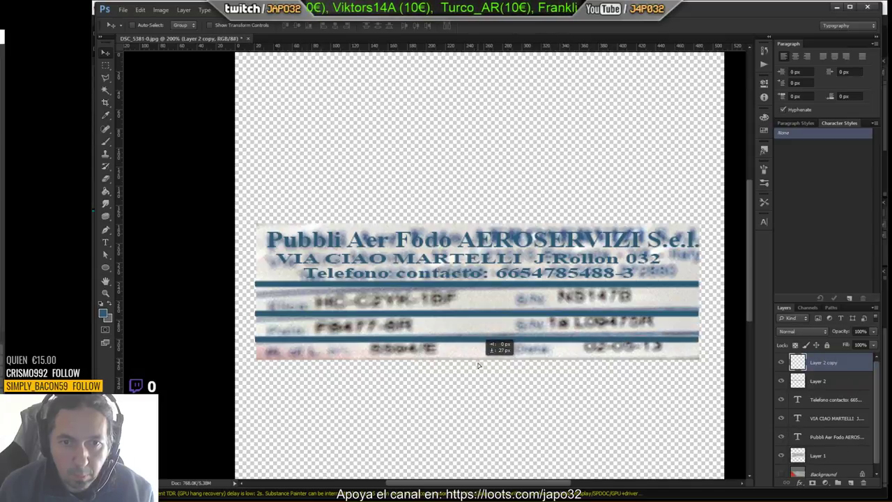
alt+drag(518, 349, 524, 354)
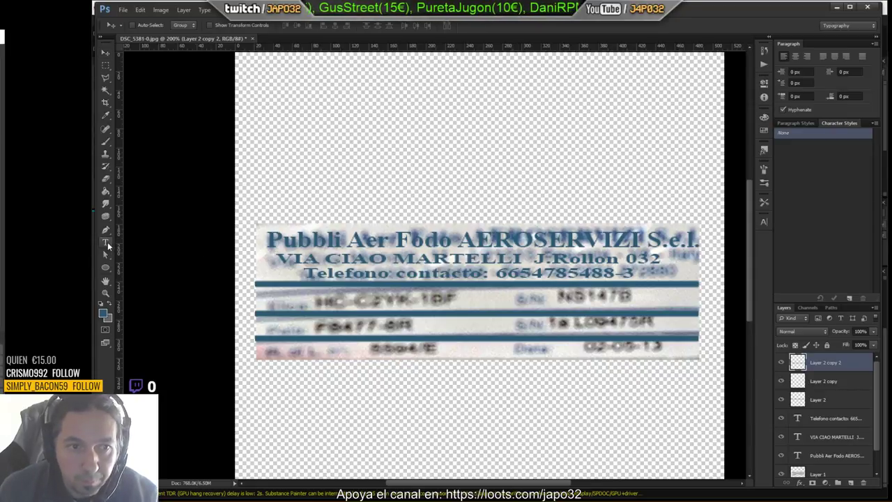
Copy the Telefono contacto text layer down into the second row
click(106, 242)
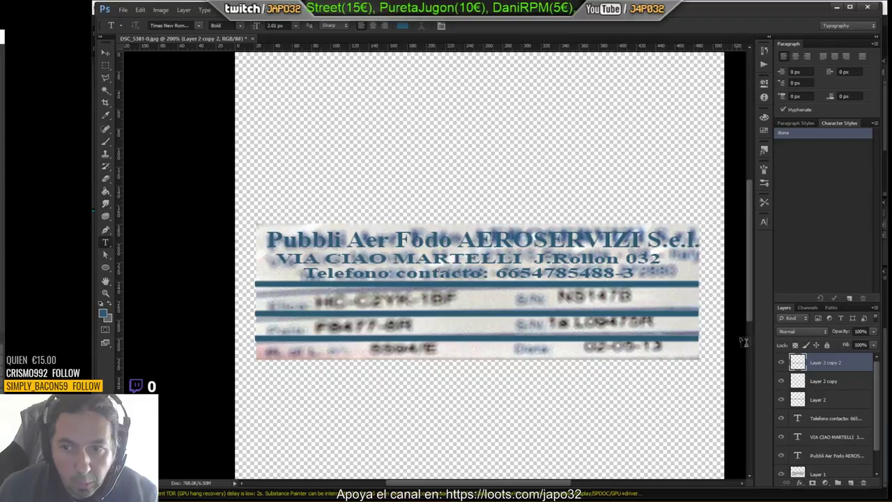
click(822, 420)
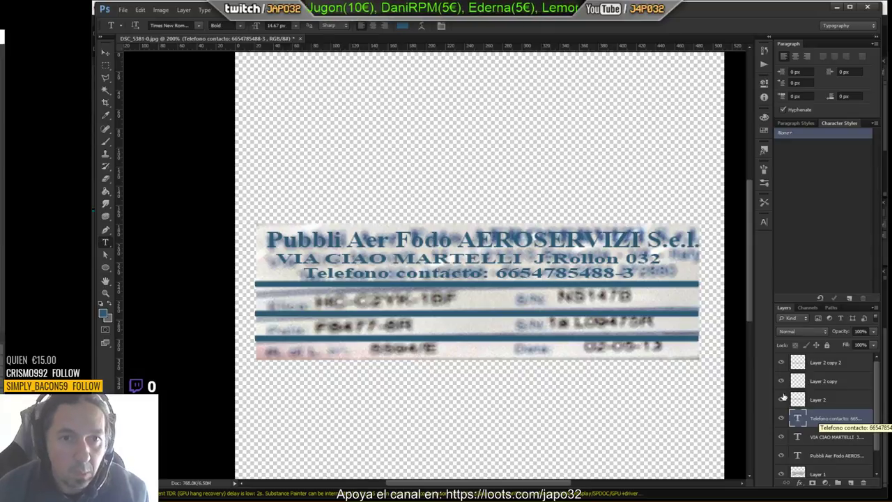
click(106, 50)
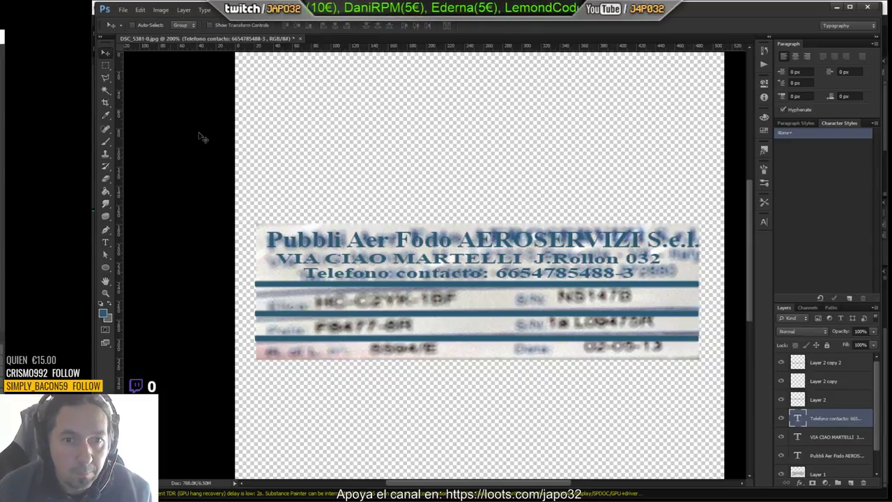
drag(429, 286, 420, 317)
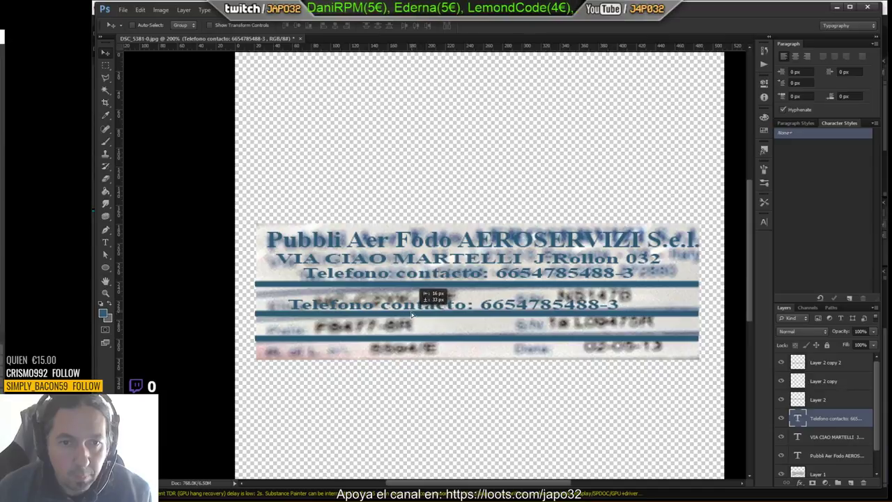
Replace the copied phone text with a capital N
click(114, 242)
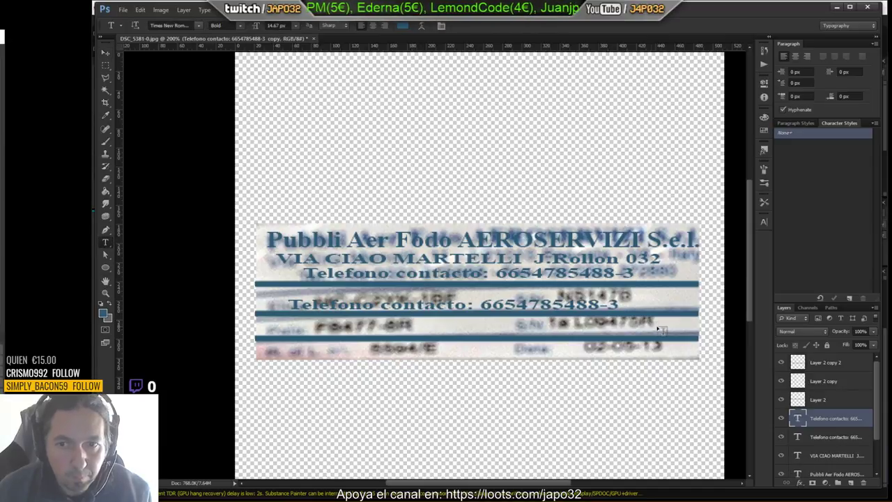
drag(619, 305, 287, 304)
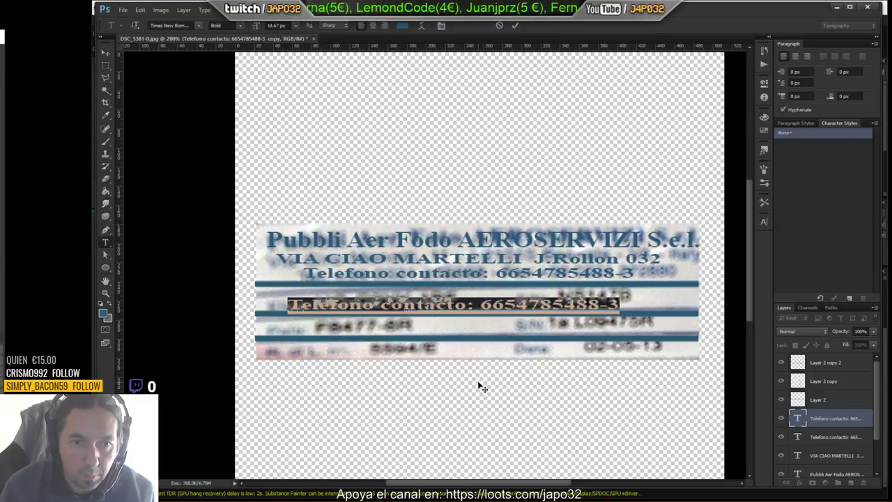
text(n)
key(BackSpace)
text(Num)
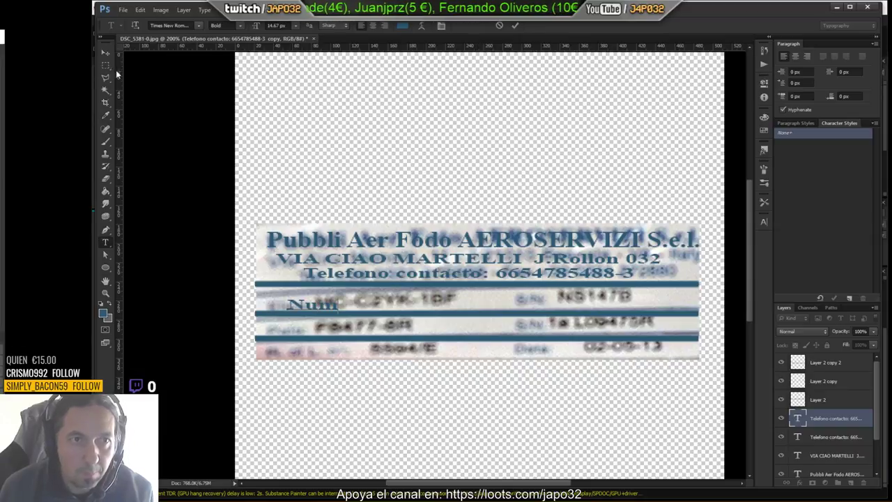
Move the Num label to the row's left edge and squeeze it narrower
click(109, 58)
drag(345, 318, 324, 319)
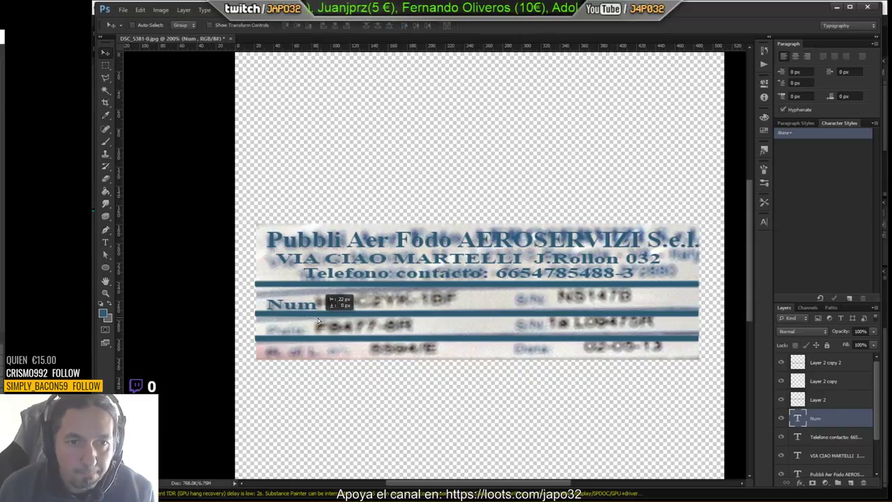
key(ctrl+t)
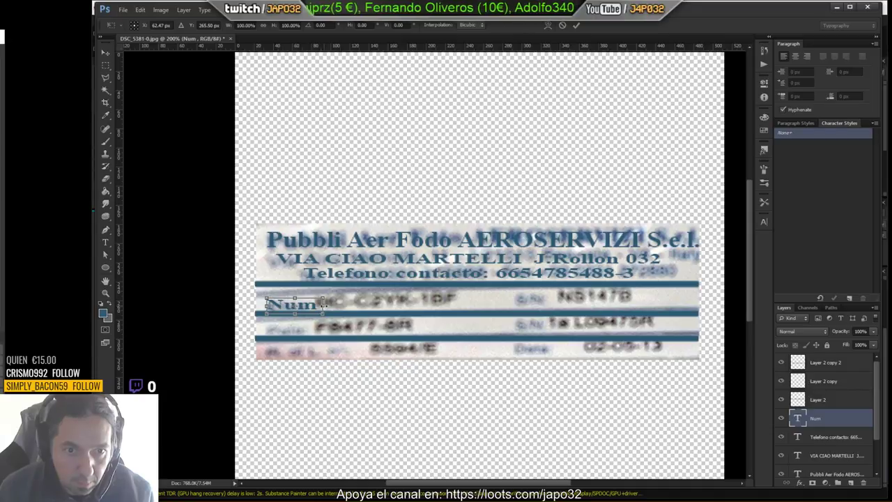
drag(323, 305, 316, 309)
key(Return)
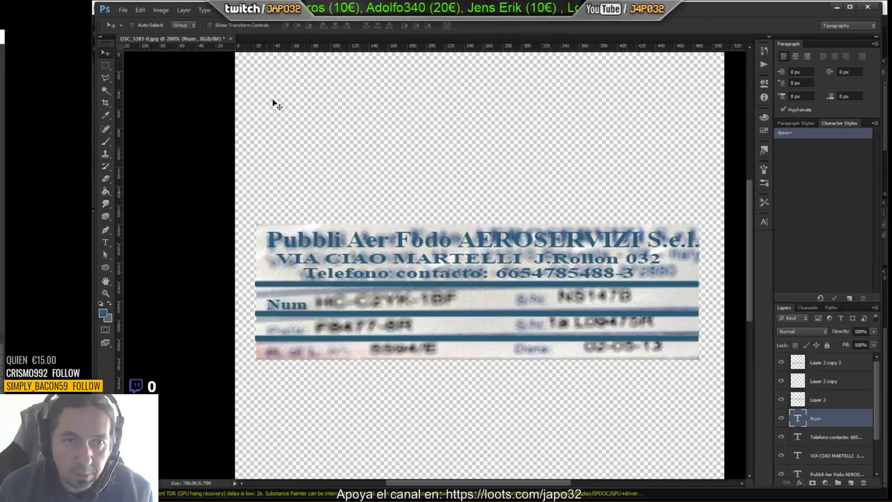
Narrow Num to about 46 px wide and copy it into the third row
click(246, 9)
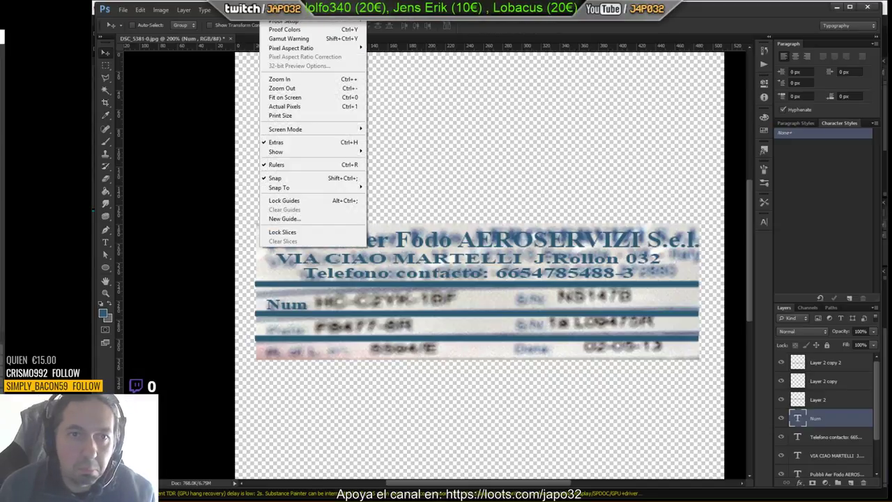
click(275, 177)
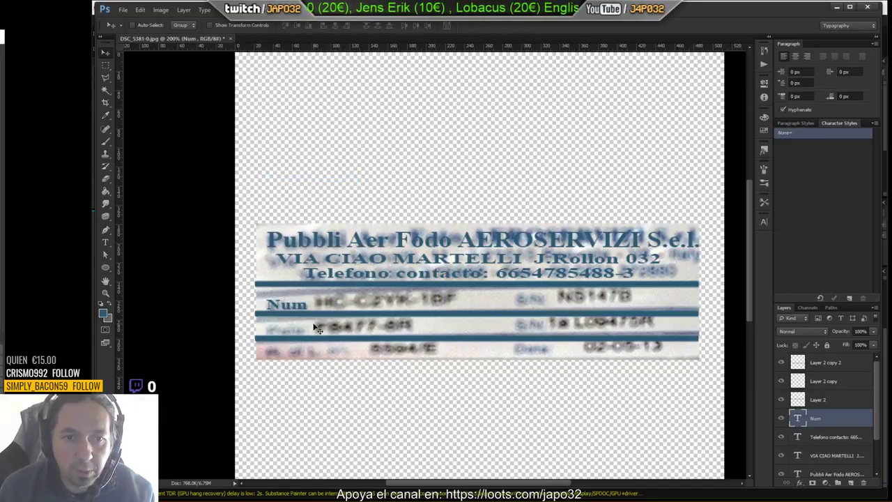
key(ctrl+t)
drag(313, 305, 312, 304)
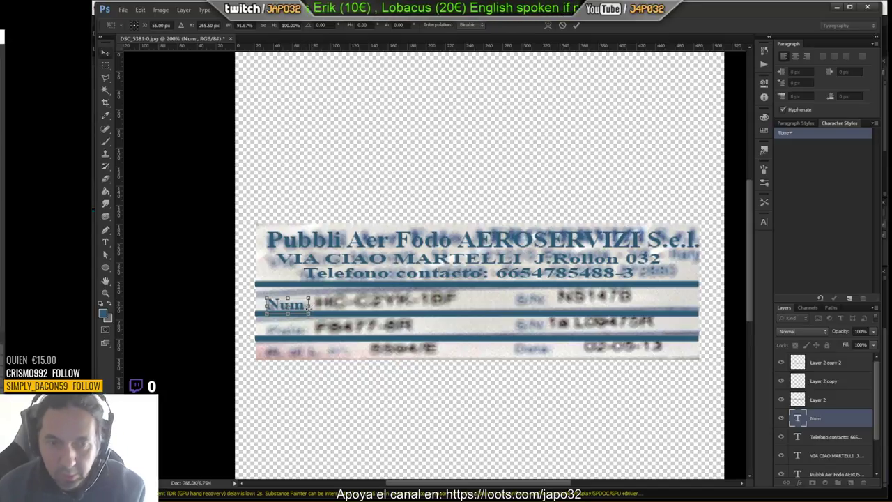
key(Return)
mouse_move(311, 313)
alt+mouse_down()
mouse_move(549, 302)
mouse_move(305, 333)
alt+mouse_up()
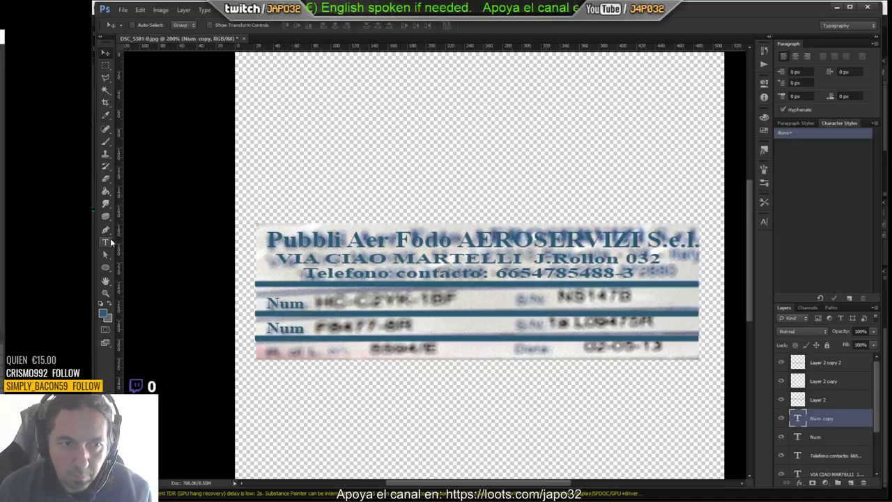
Retype the third-row Num label as 'Mat'
click(108, 241)
drag(304, 328, 254, 315)
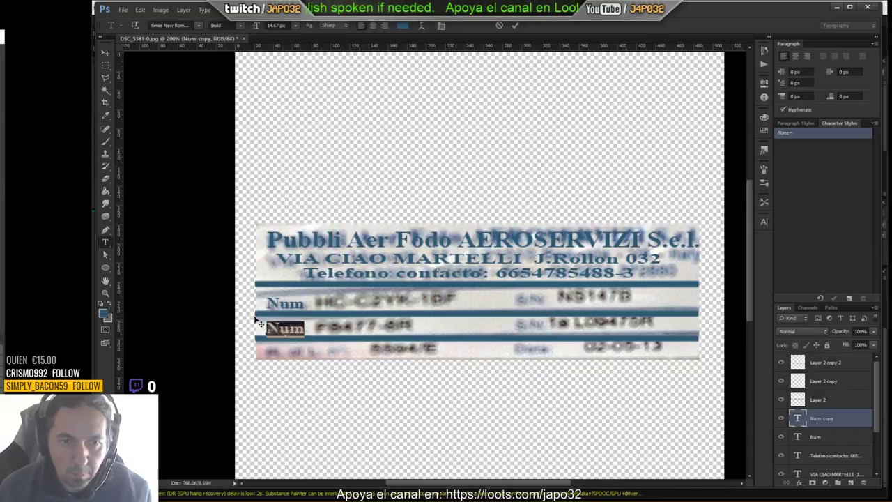
text(Mat)
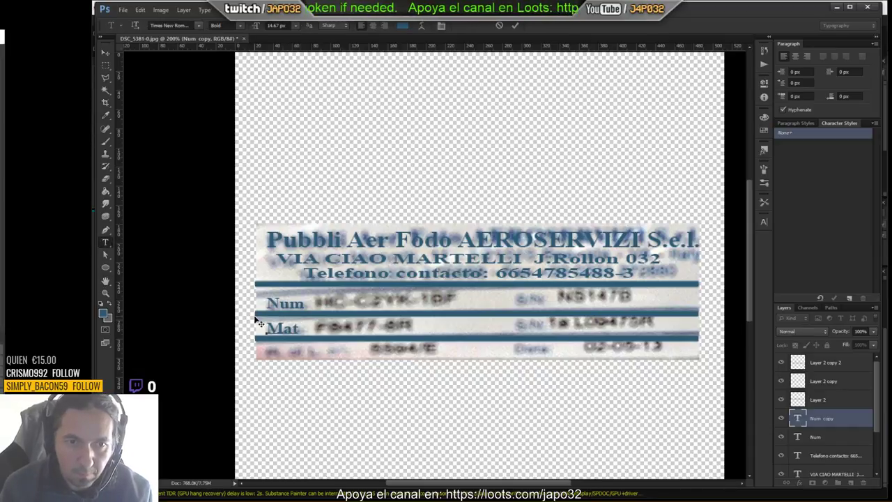
click(105, 53)
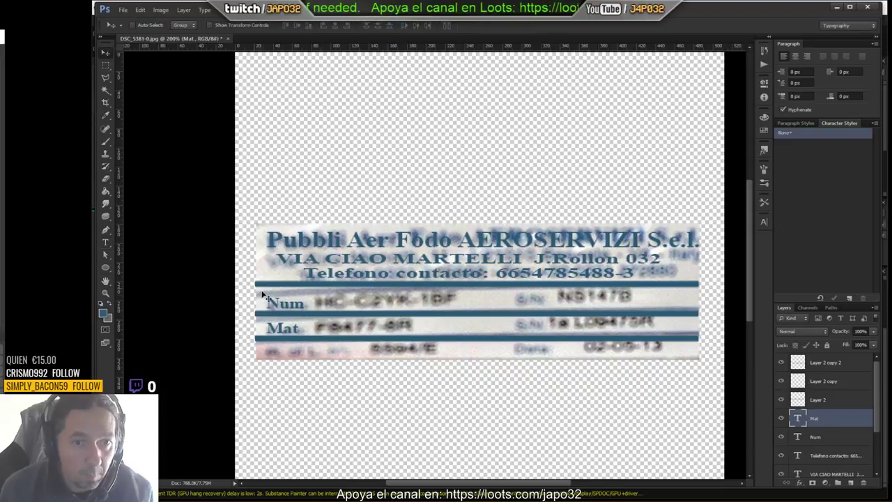
Copy the Mat label to the row's right column and retype it as 'Dat'
drag(299, 340, 546, 338)
click(106, 242)
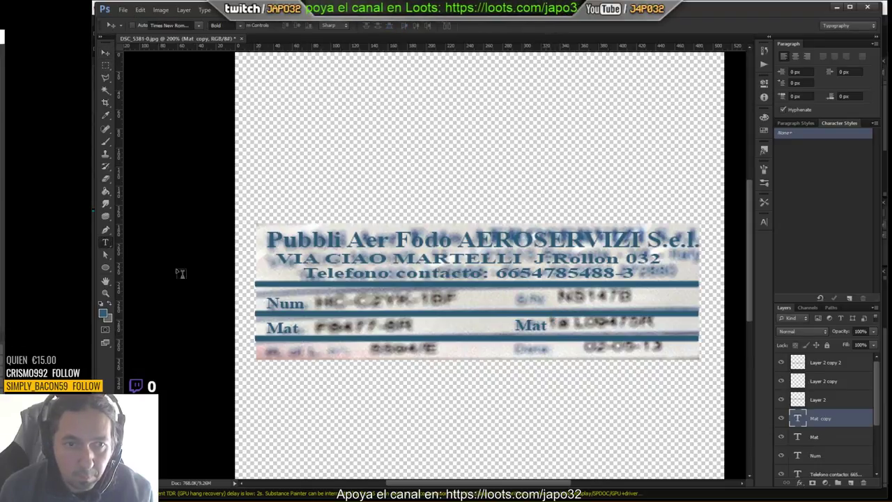
double_click(546, 326)
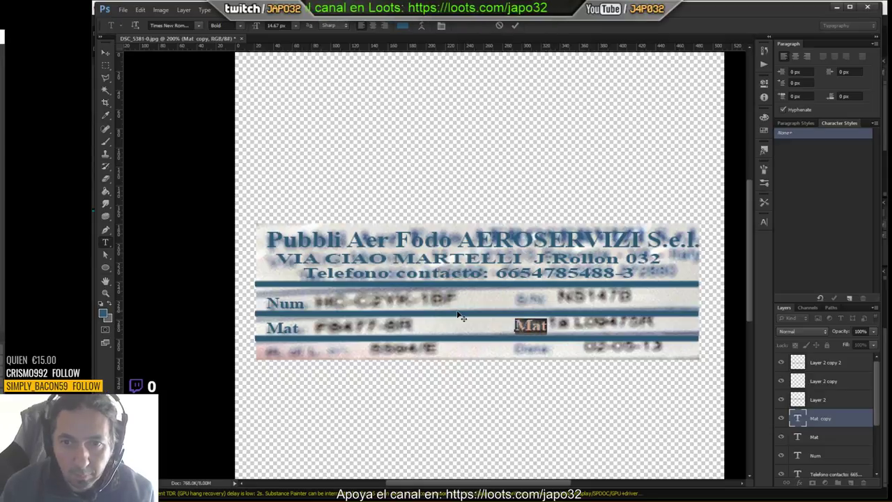
text(DAT)
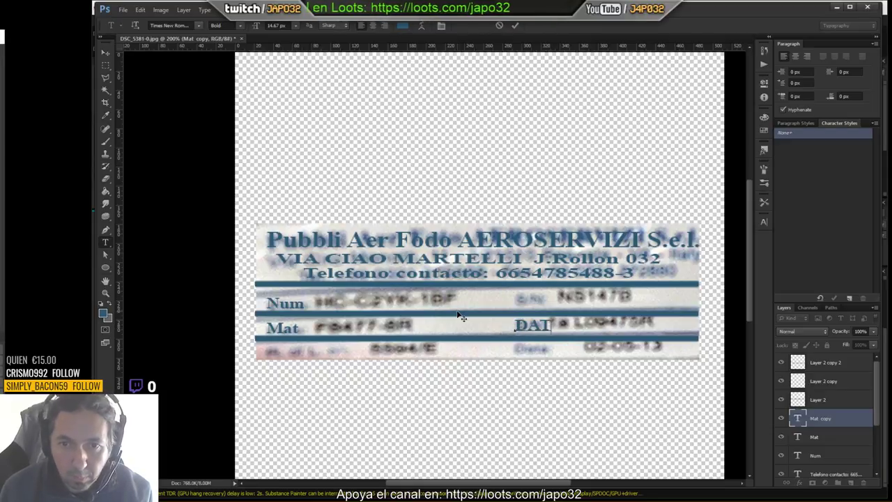
key(BackSpace)
key(BackSpace)
text(at)
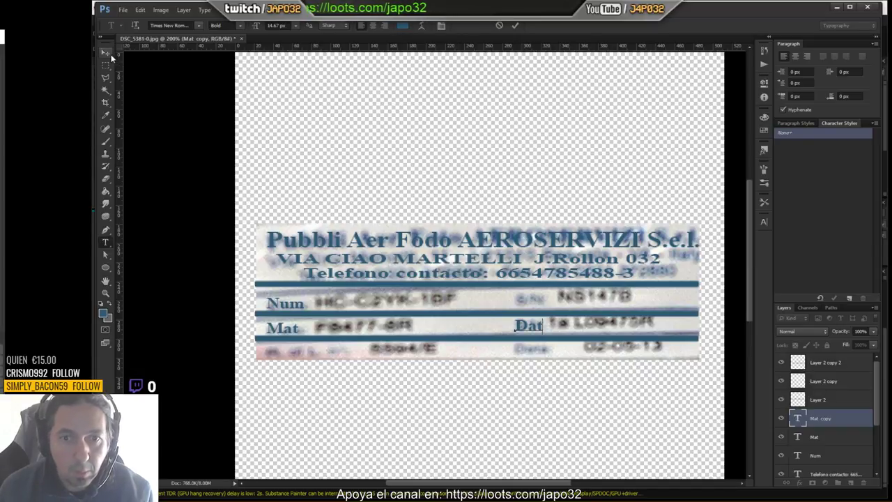
Copy the Dat label up to the Num row's right column and retype it 'Fet'
click(107, 54)
alt+drag(538, 333, 539, 308)
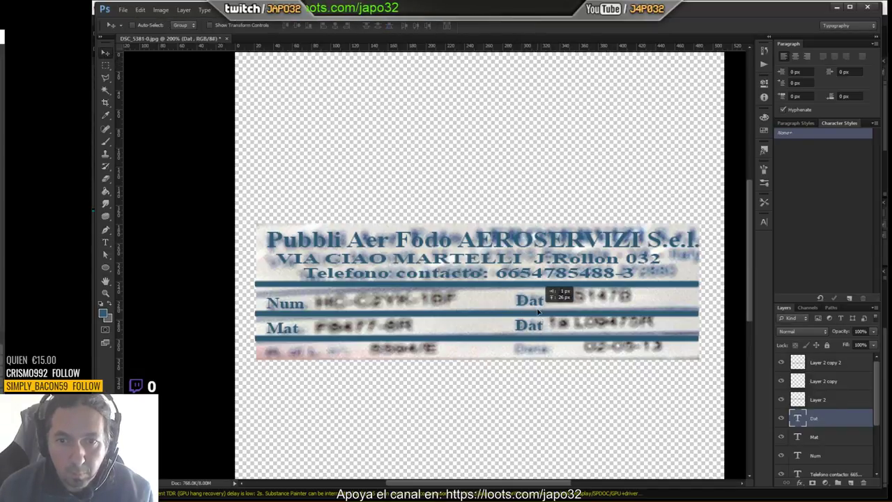
click(106, 241)
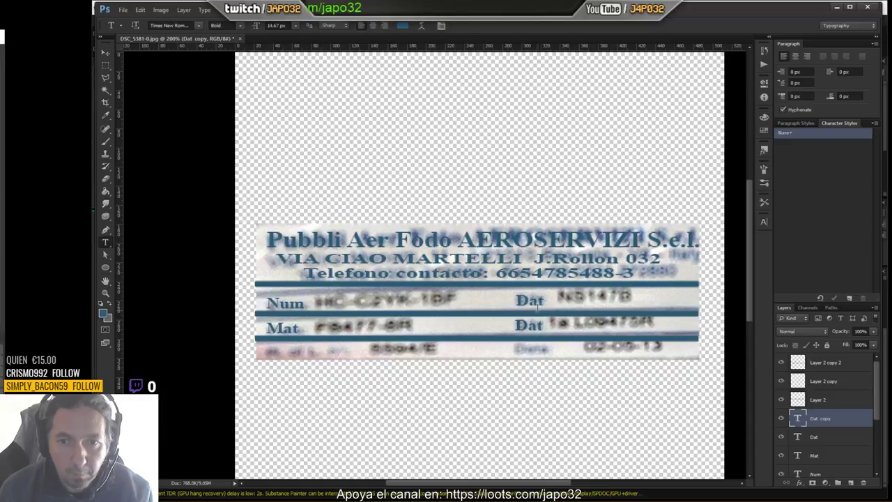
double_click(540, 299)
text(fe)
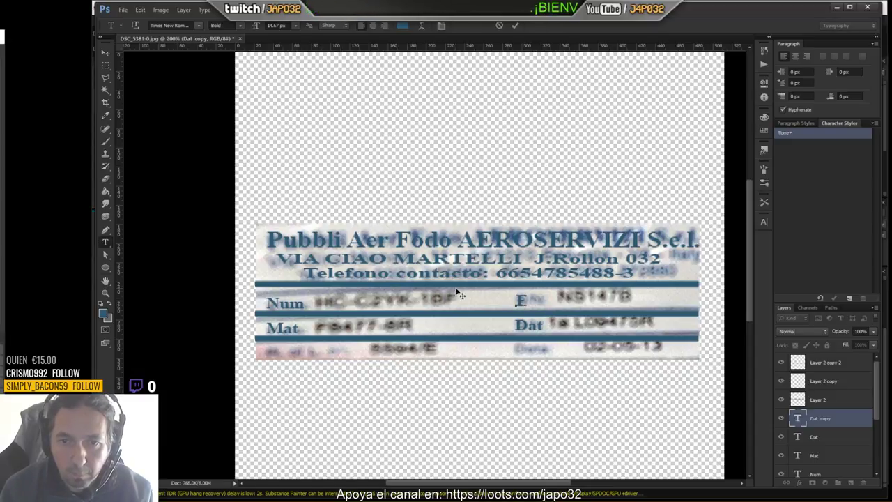
text(t)
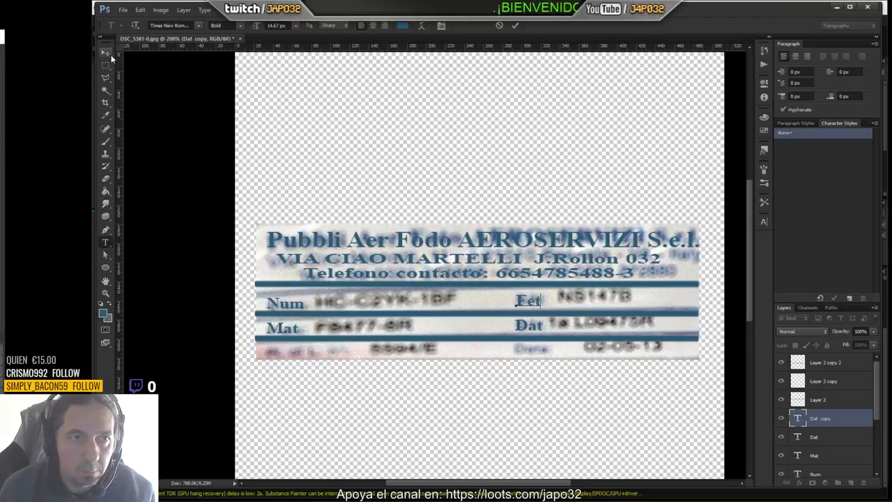
Copy the Fet label down to the bottom row and retype it 'Sign'
click(106, 53)
alt+drag(557, 330, 554, 378)
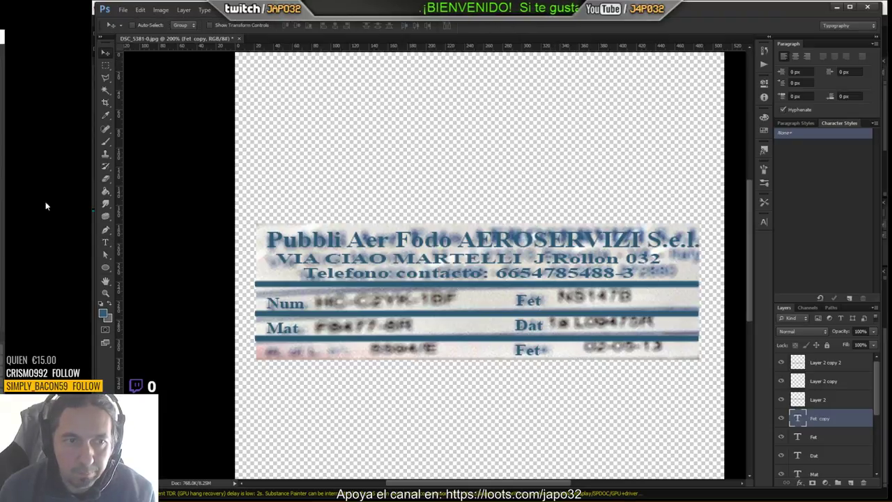
click(105, 242)
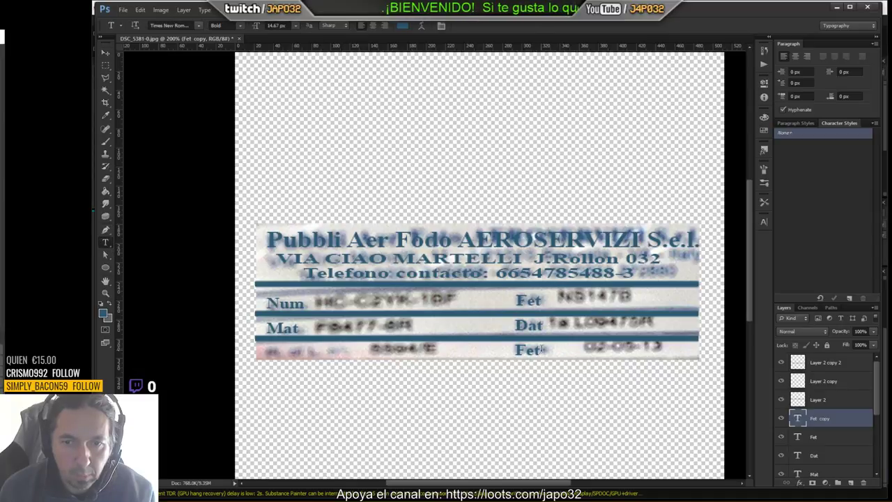
drag(541, 350, 476, 342)
text(Sign)
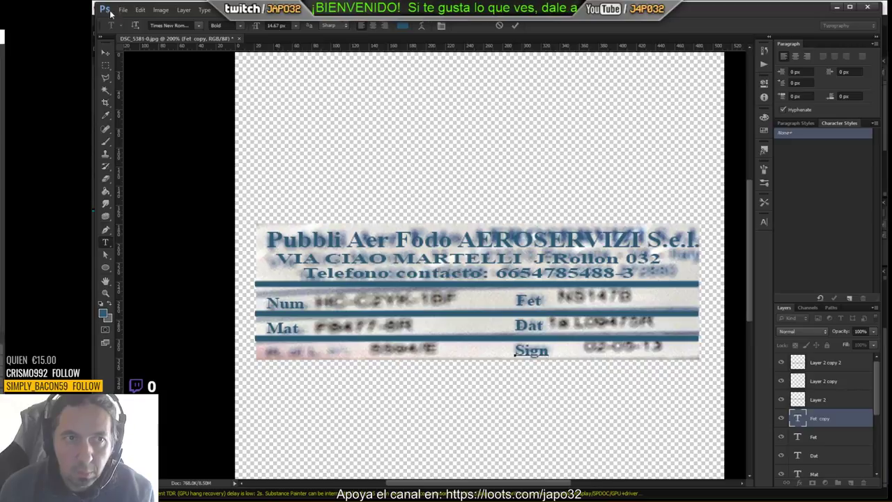
Copy Sign to the bottom-left label, retype it 'Latitude', and copy that up over the Num value
click(105, 56)
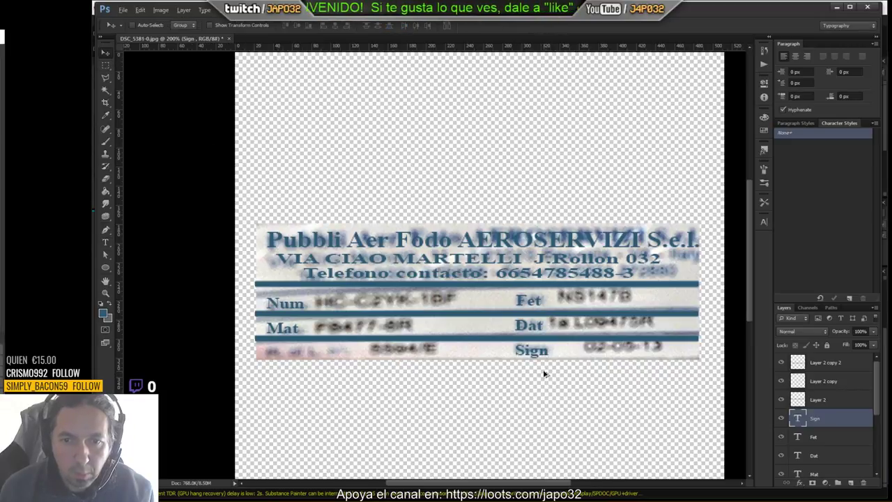
drag(544, 374, 294, 360)
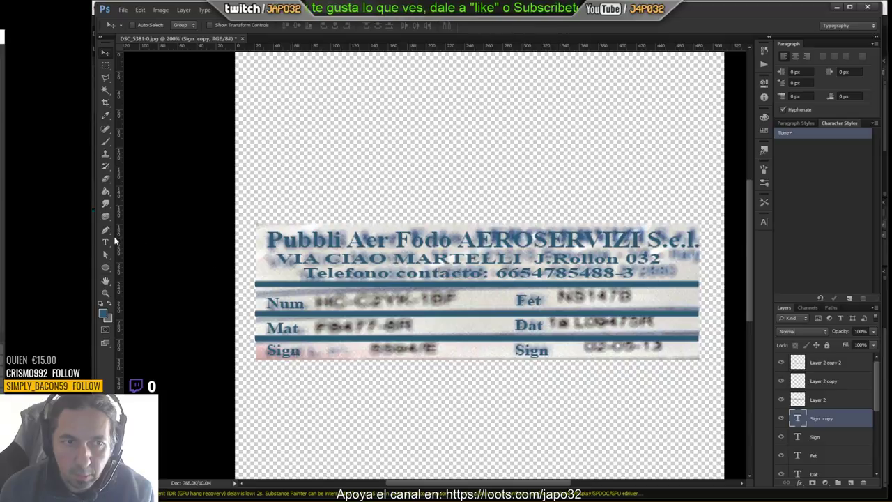
click(106, 241)
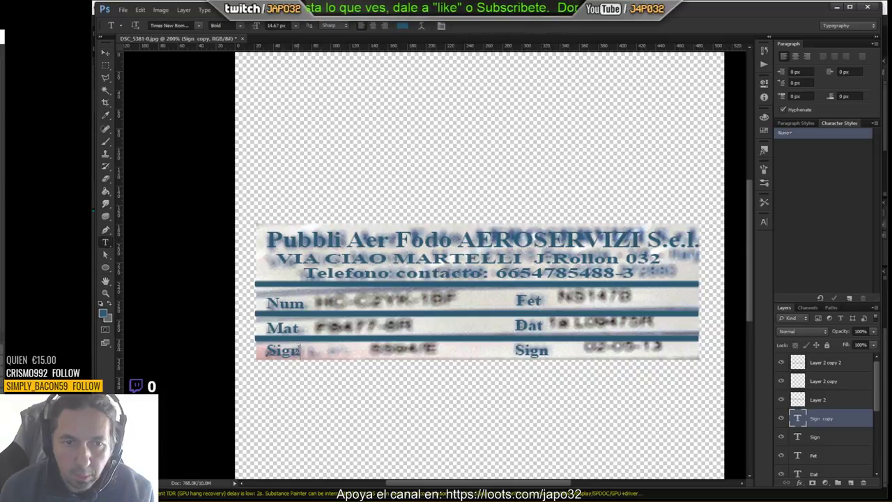
drag(299, 351, 223, 342)
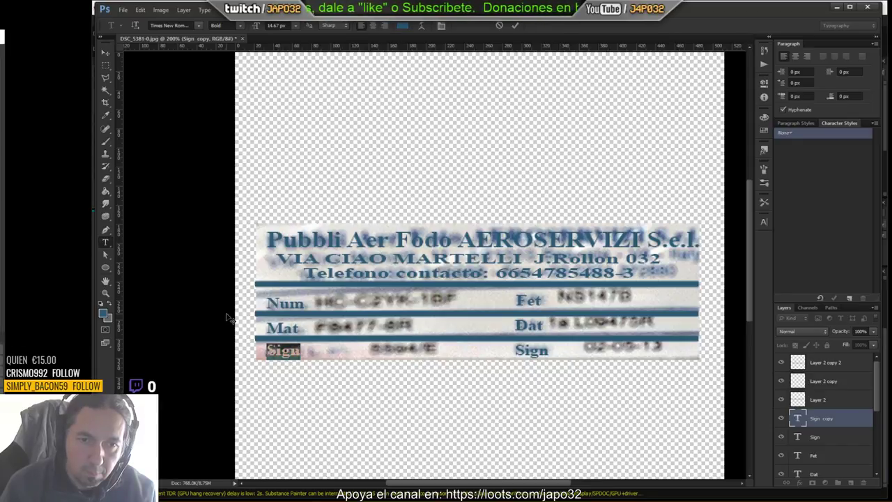
text(Latitude)
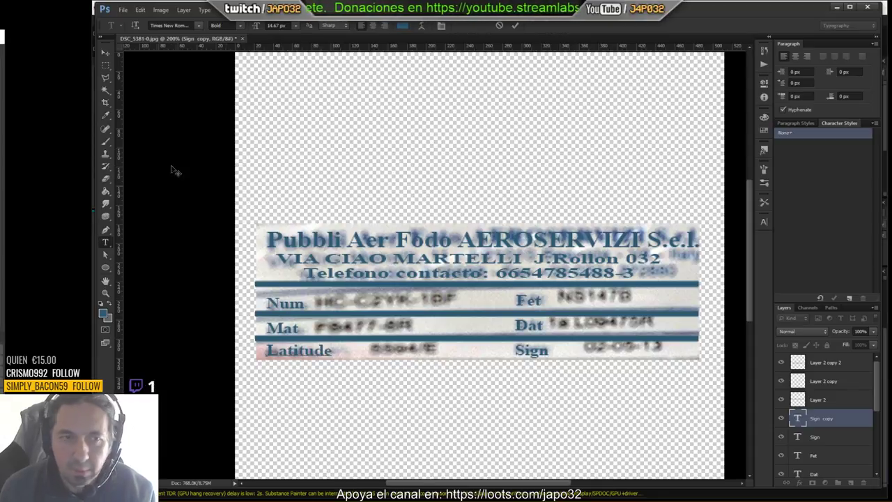
click(106, 54)
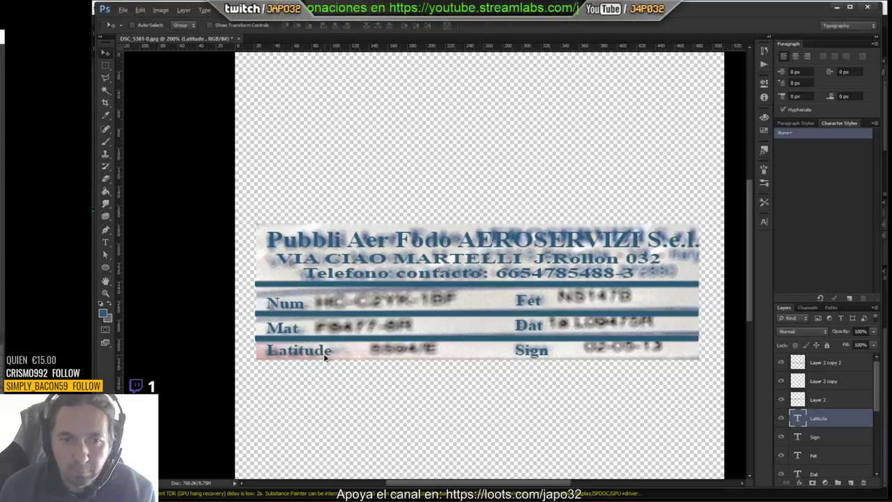
alt+drag(324, 357, 393, 309)
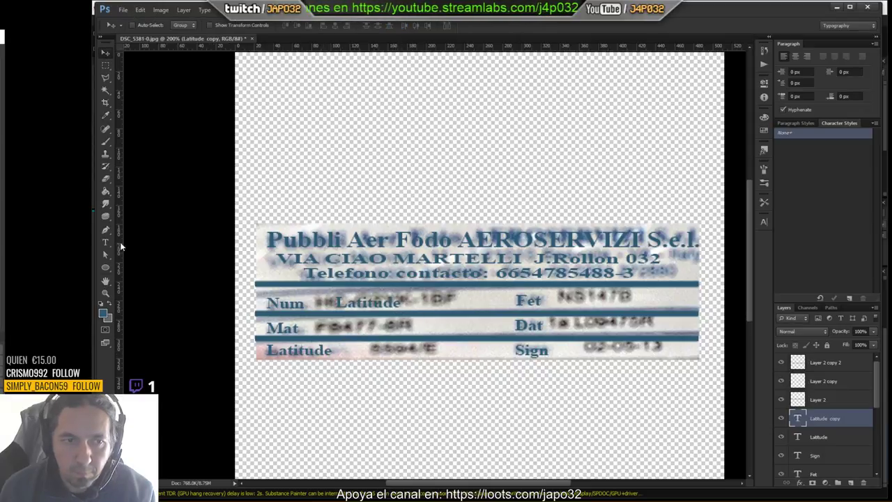
Set the copied Num-row text to black Arial and type the value 23548832-OF
click(106, 244)
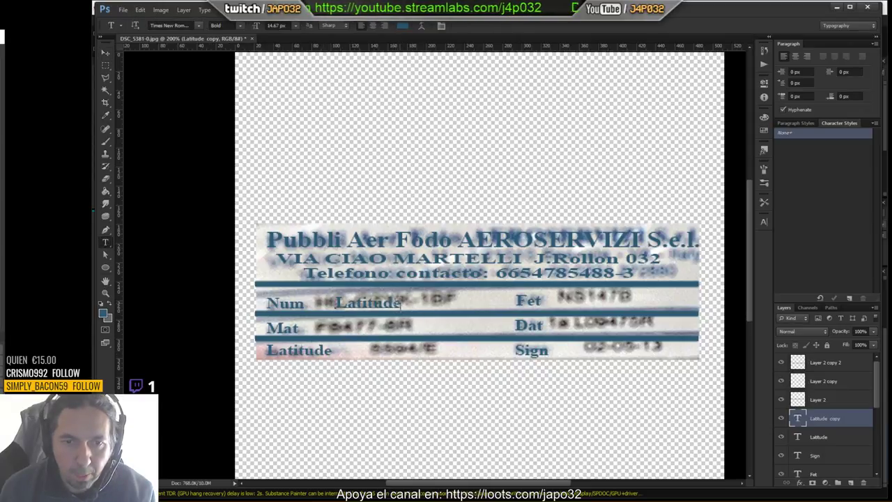
key(ctrl+a)
click(201, 26)
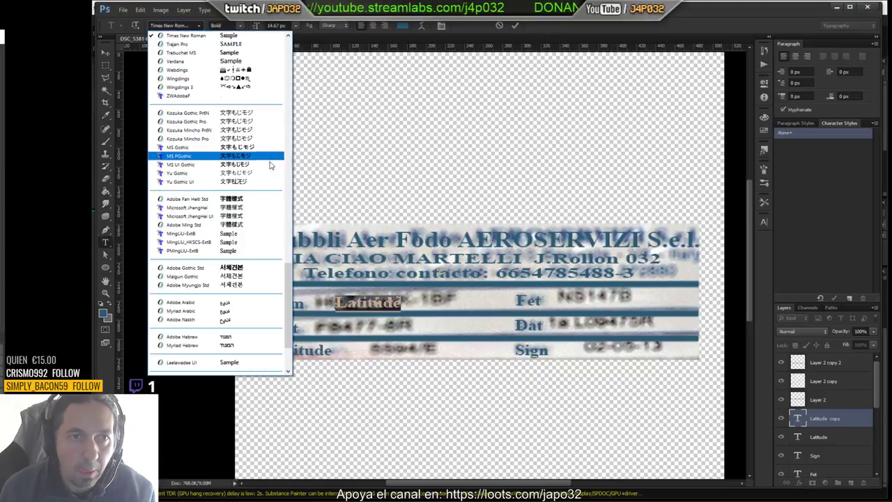
drag(288, 306, 283, 46)
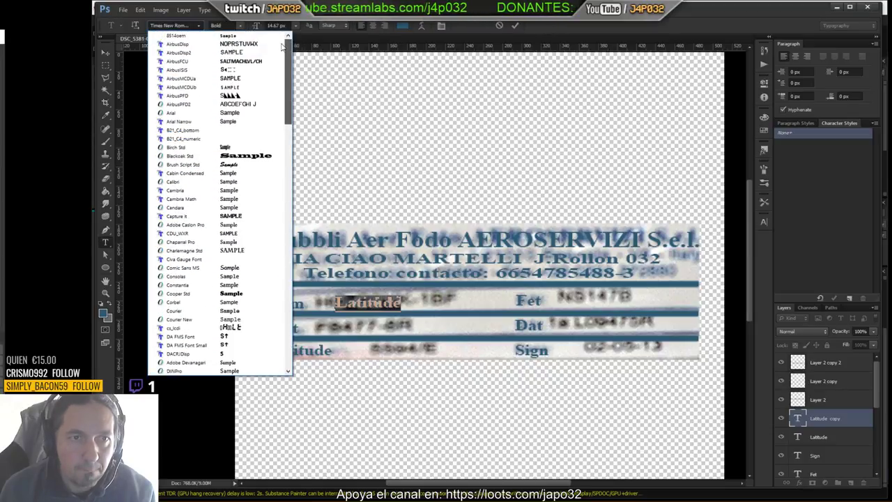
click(209, 112)
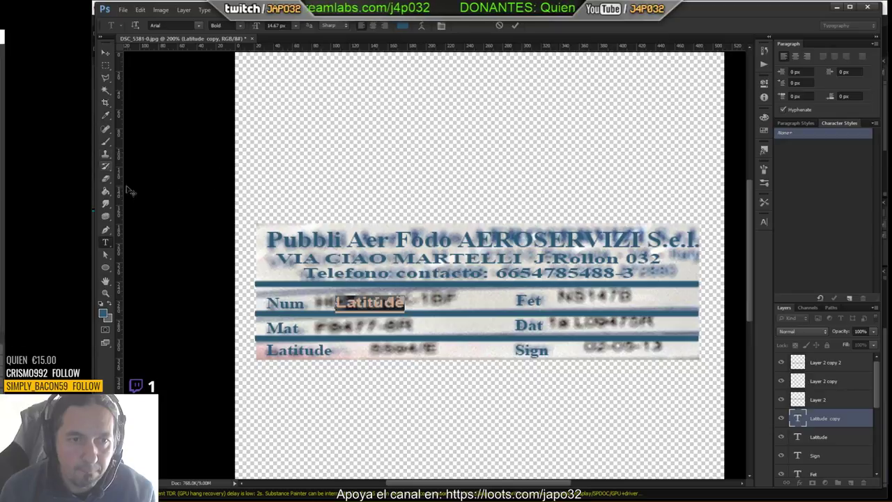
click(103, 315)
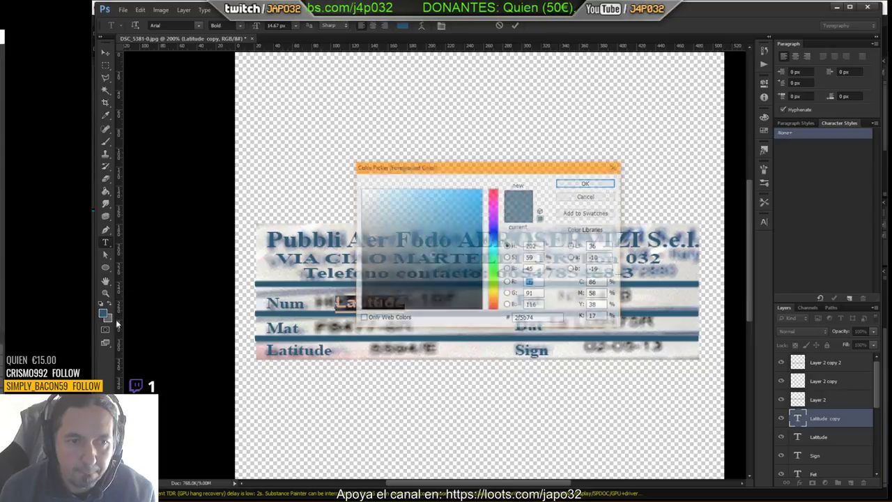
drag(420, 290, 460, 286)
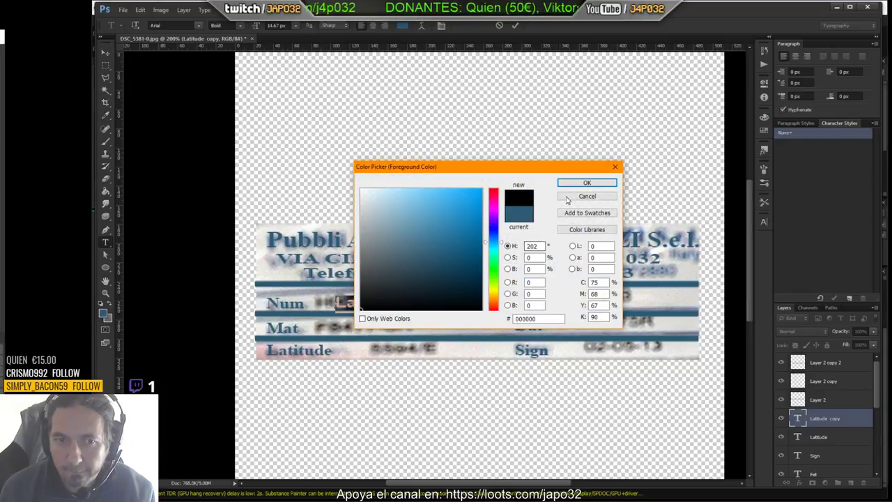
click(587, 182)
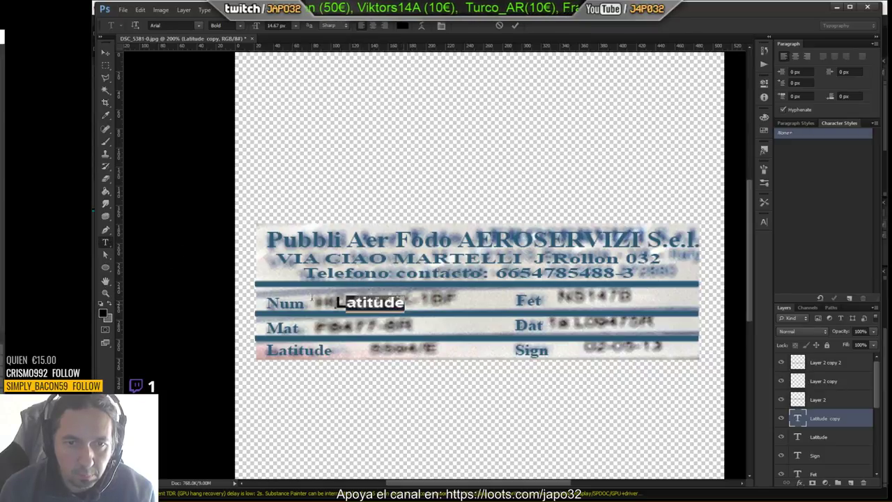
text(23548832)
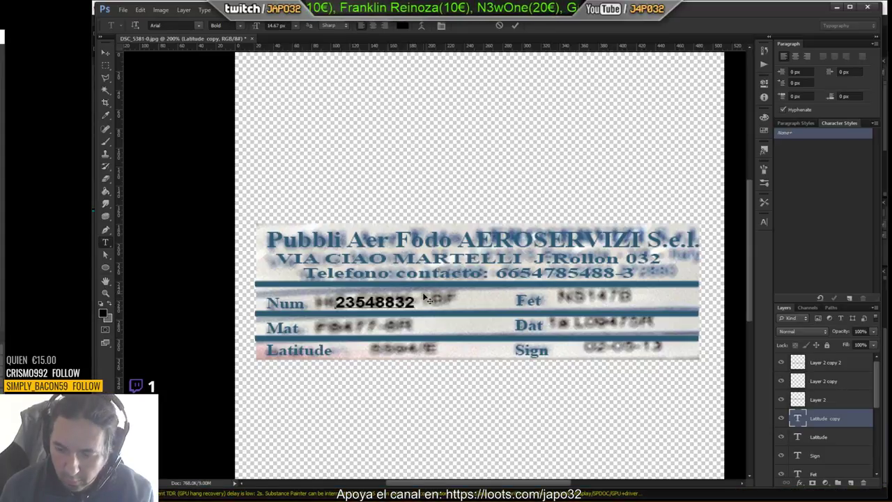
text(-OF)
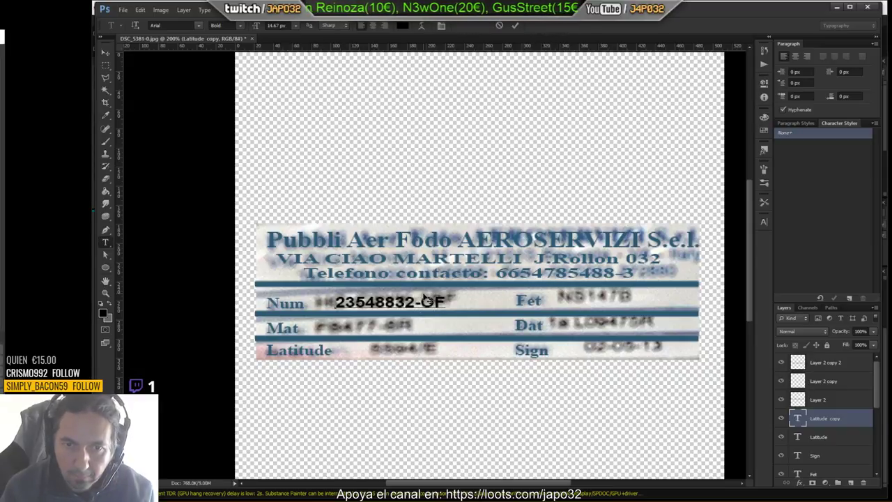
Nudge the number left, then copy it into the Mat row and retype it as ECJRM
click(105, 54)
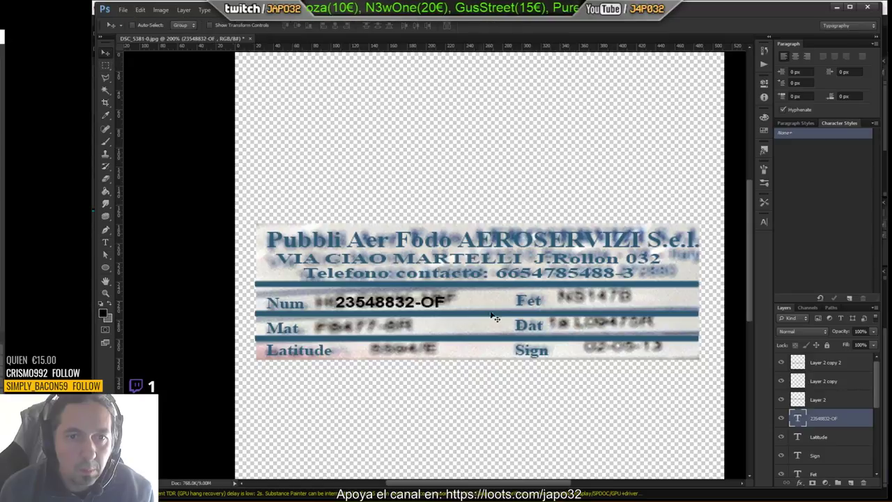
drag(476, 320, 464, 321)
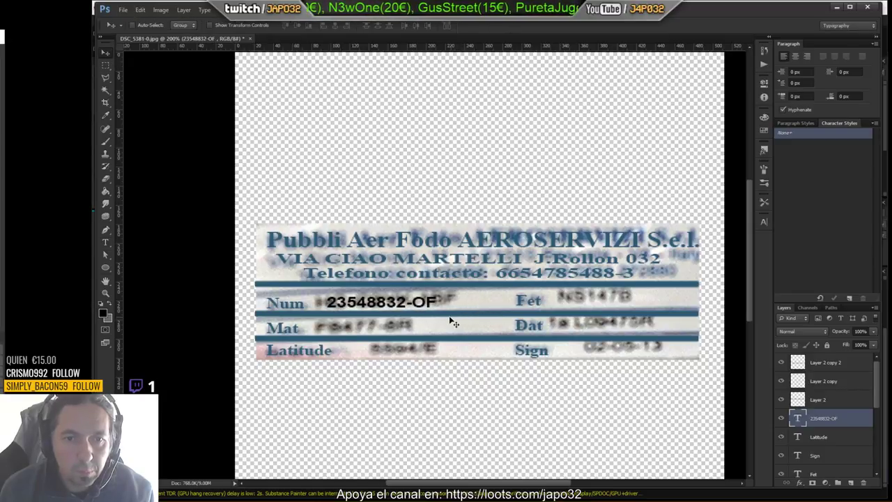
alt+drag(427, 322, 421, 348)
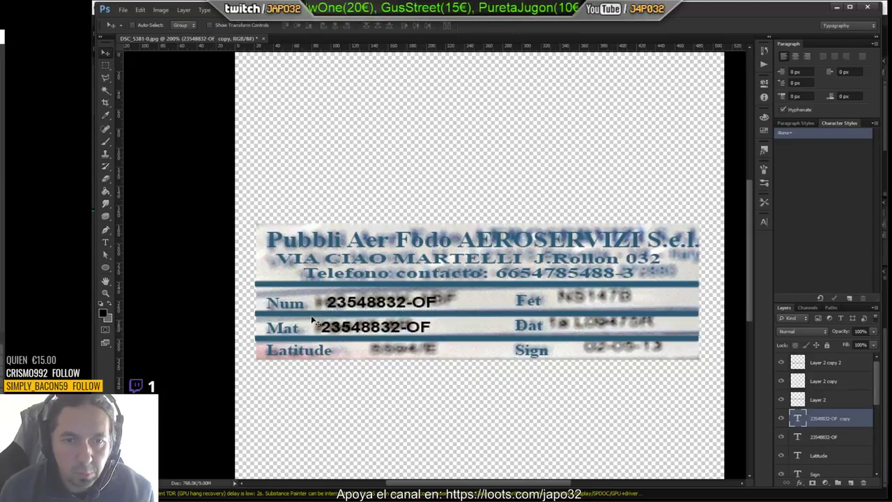
click(108, 243)
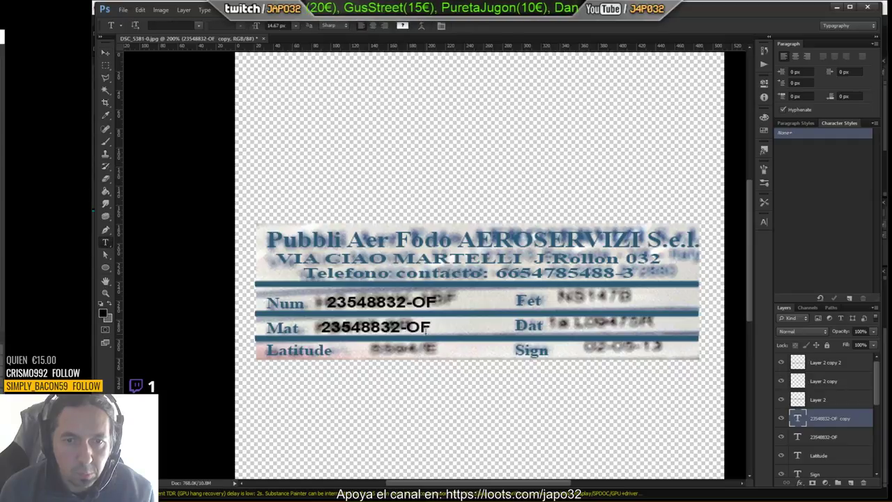
drag(427, 329, 325, 319)
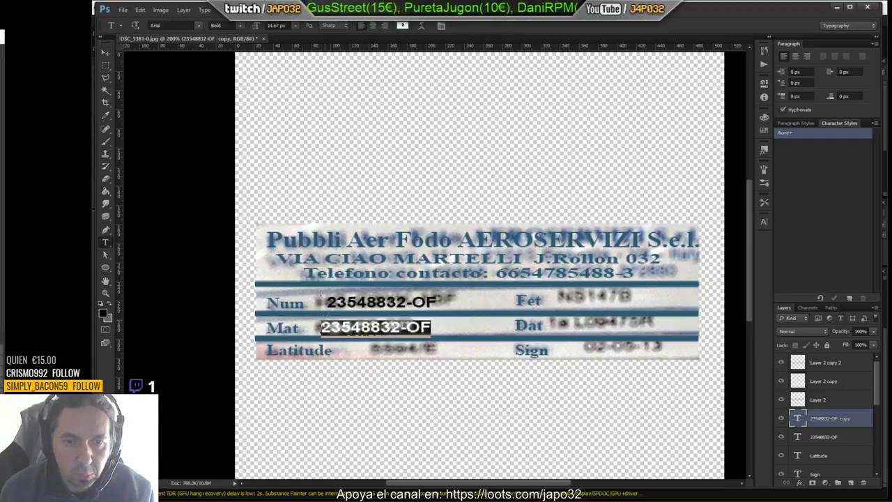
text(ECJRM)
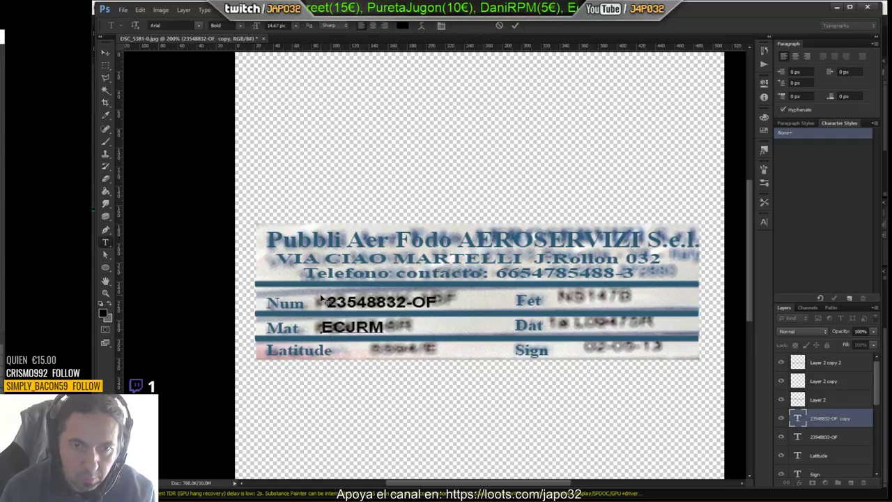
click(105, 52)
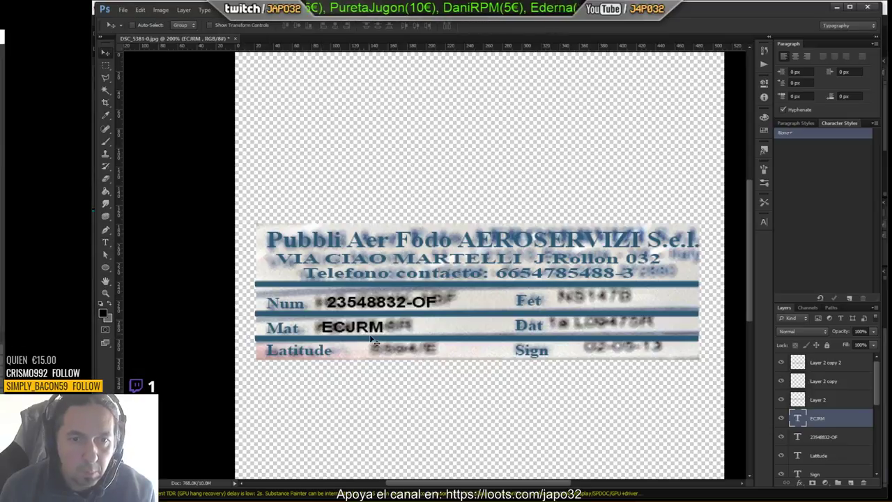
Copy ECJRM into the Latitude row and retype it as 0032E
alt+drag(371, 339, 419, 362)
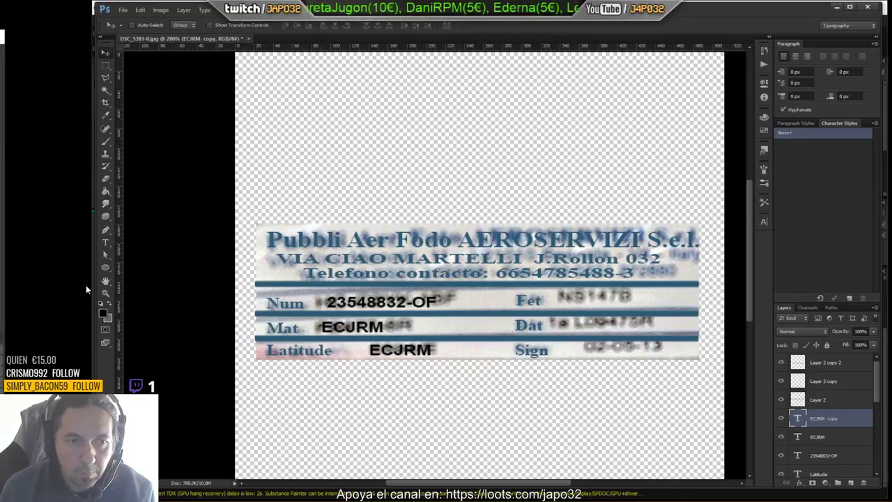
click(108, 242)
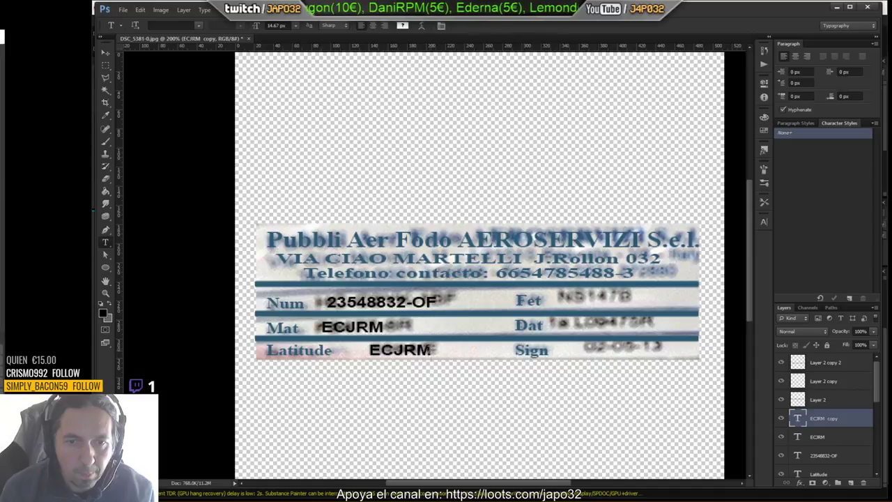
double_click(400, 350)
text(0032E)
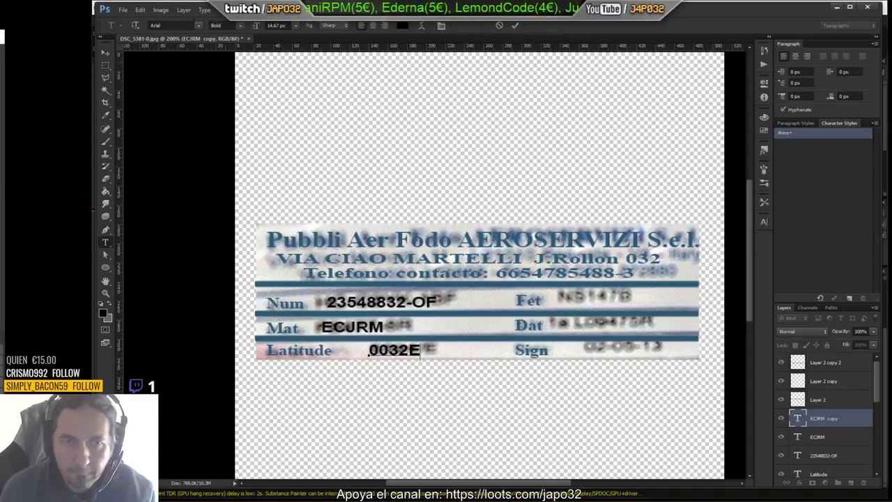
key(ctrl+Return)
key(v)
Copy the value to the Fet row as 17 Nov 2017, then copy the date to the Dat row
alt+drag(422, 356, 617, 304)
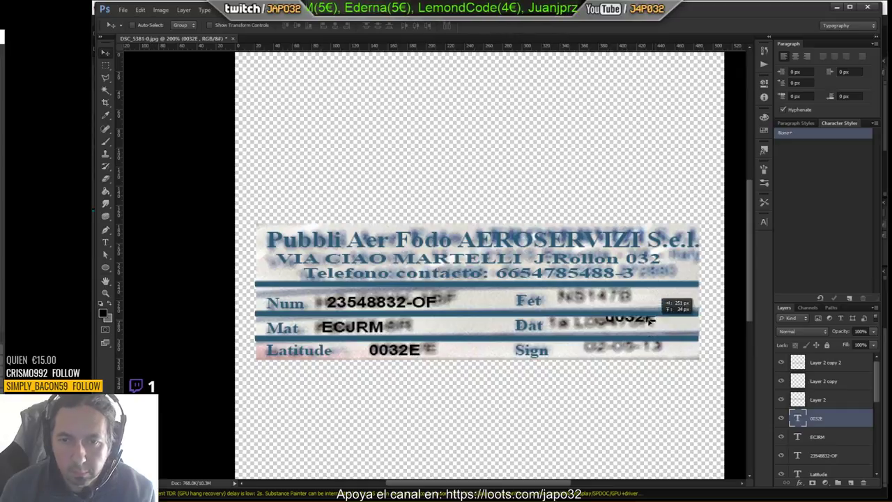
click(106, 242)
drag(613, 298, 563, 300)
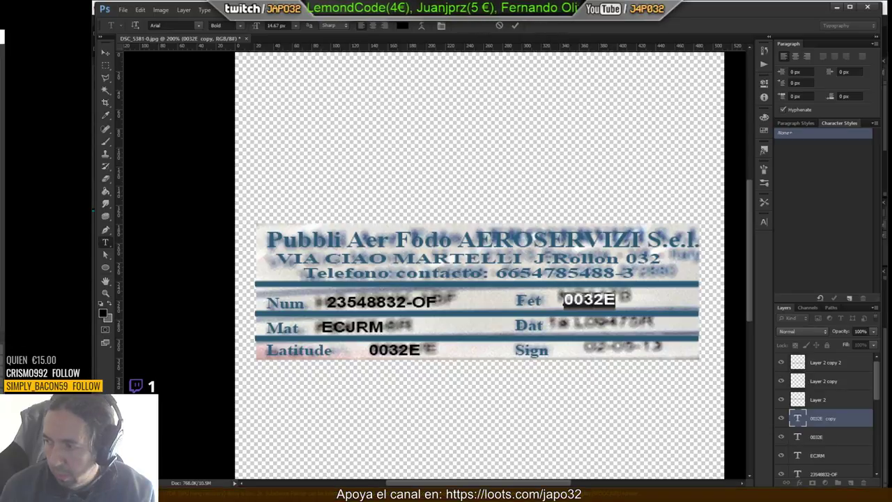
text(17 Nov 2017)
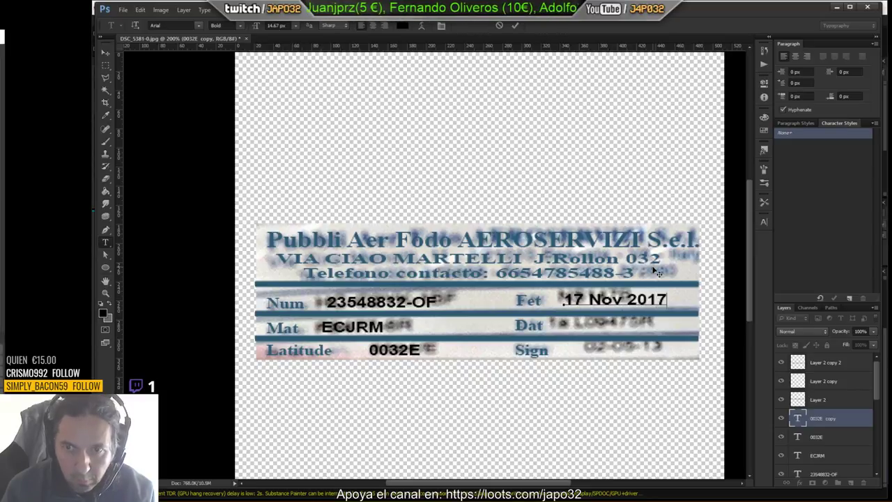
click(105, 52)
drag(653, 322, 640, 346)
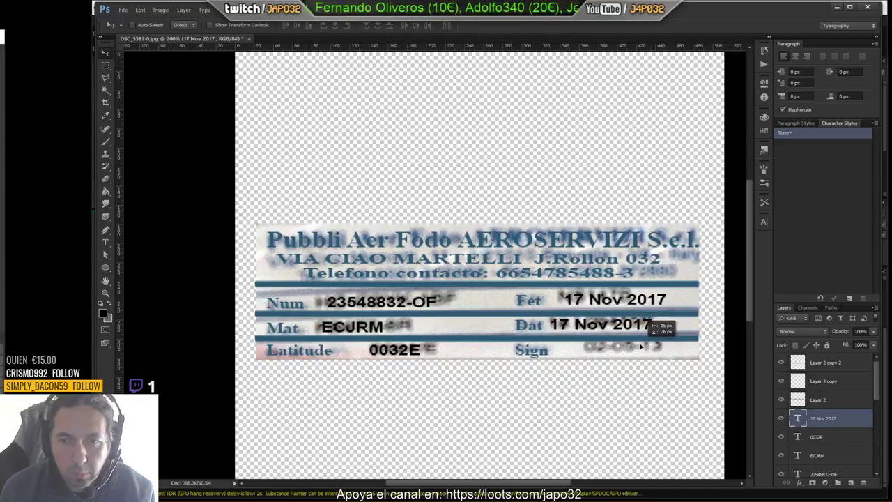
Retype the Dat-row date as 'Madrid'
key(ctrl+j)
click(106, 241)
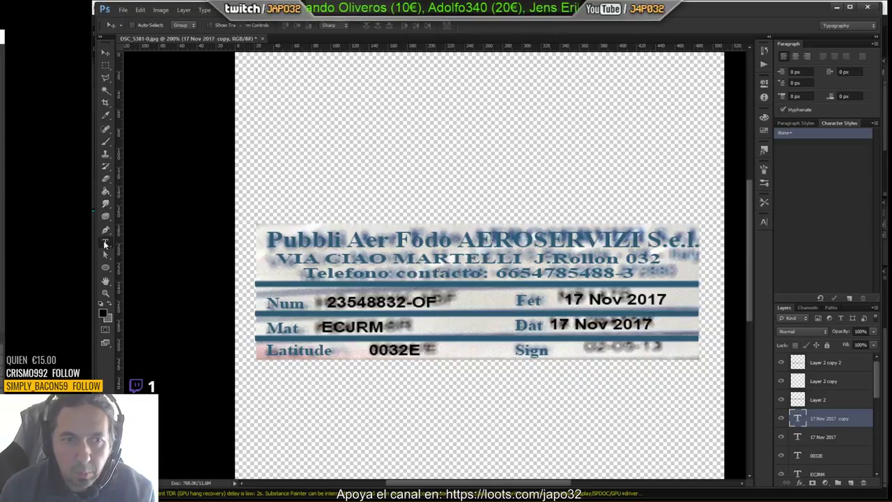
drag(653, 324, 548, 325)
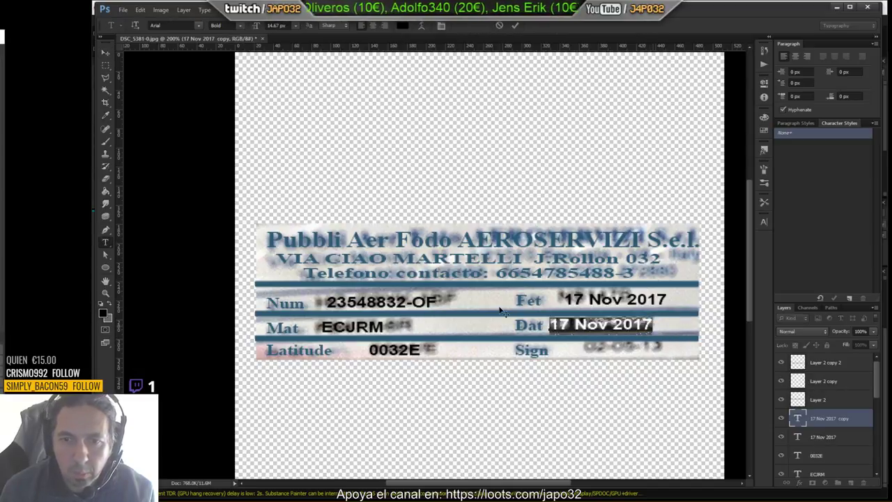
text(Madrid)
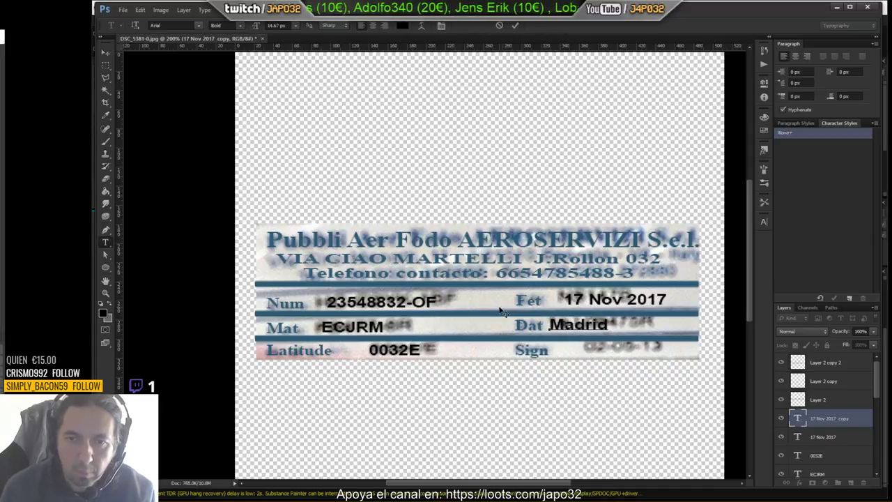
click(104, 54)
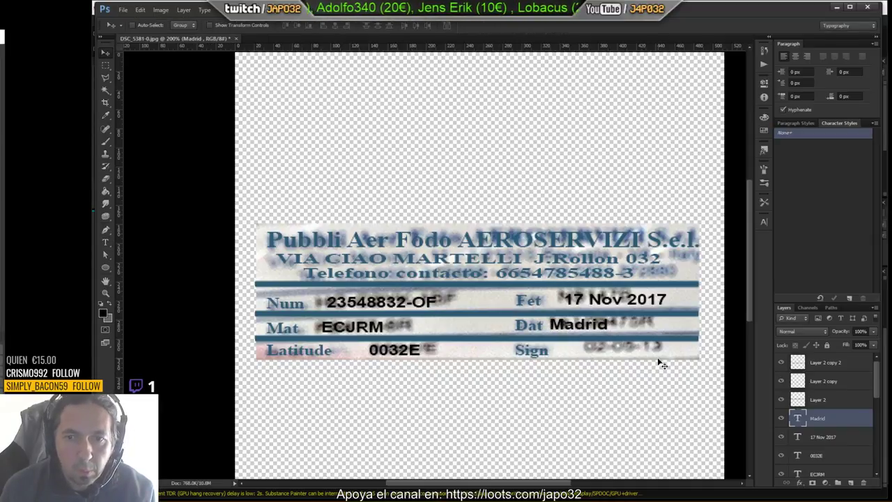
Copy the value into the Sign row and retype it as 'Patata'
mouse_move(660, 363)
mouse_down()
mouse_move(675, 362)
mouse_move(649, 381)
mouse_up()
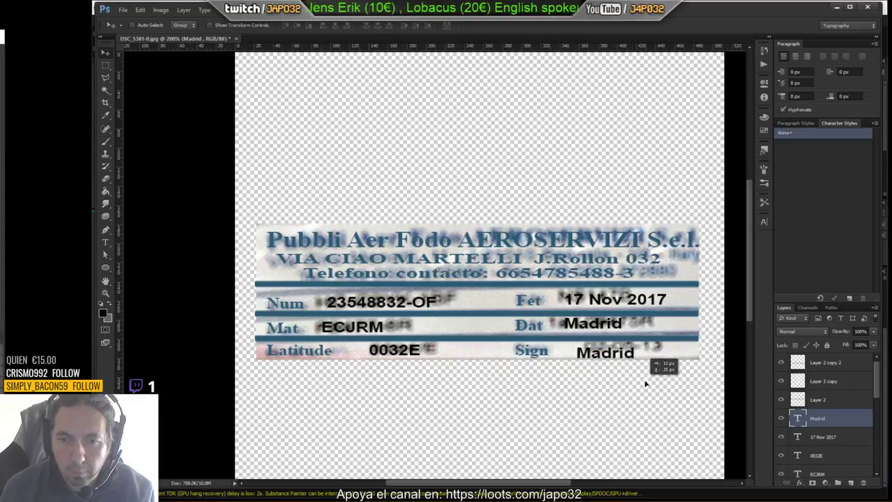
click(106, 242)
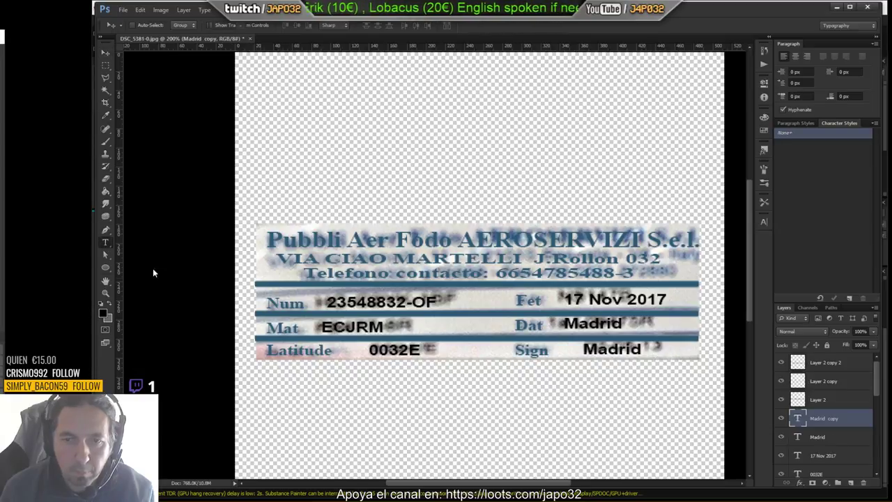
double_click(641, 351)
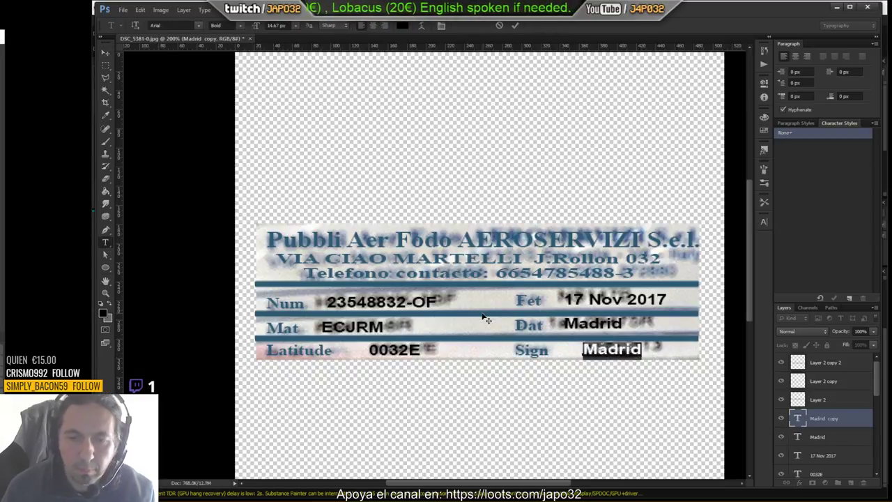
text(pat)
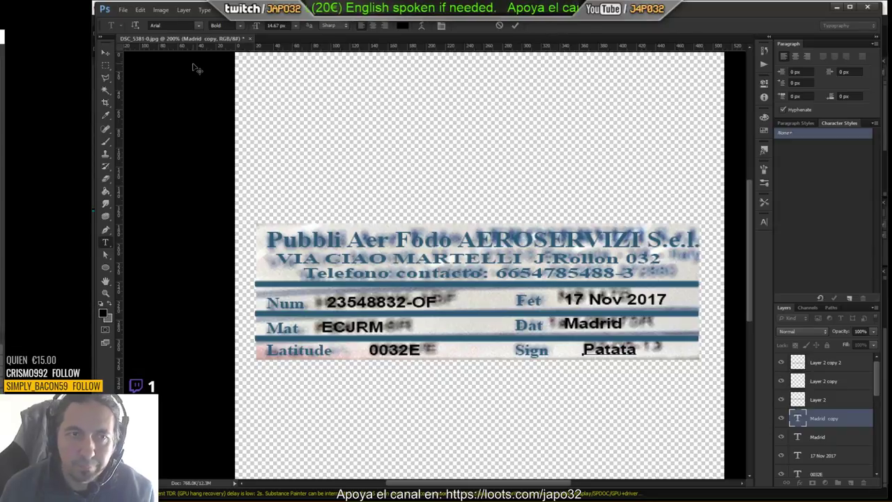
click(105, 52)
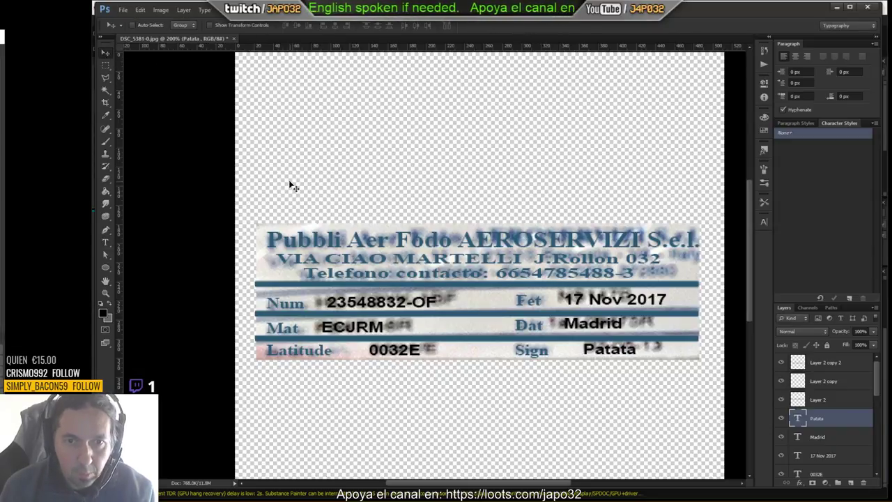
Add a new layer above Layer 1 and marquee-select the whole card area
click(109, 67)
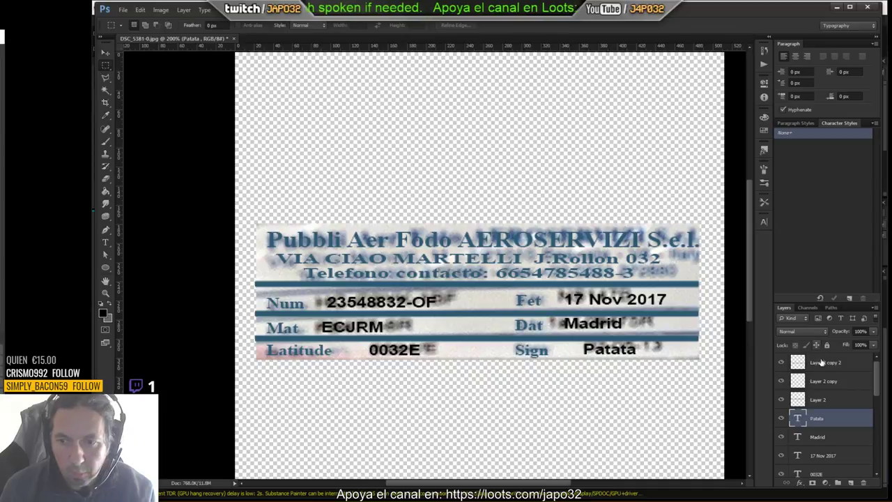
scroll(836, 391, down, 5)
scroll(835, 391, down, 2)
scroll(858, 446, down, 3)
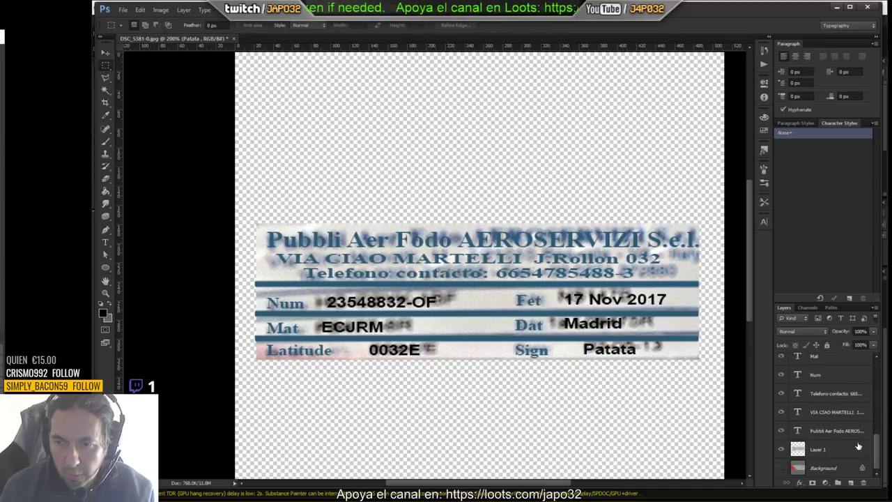
click(849, 449)
click(852, 482)
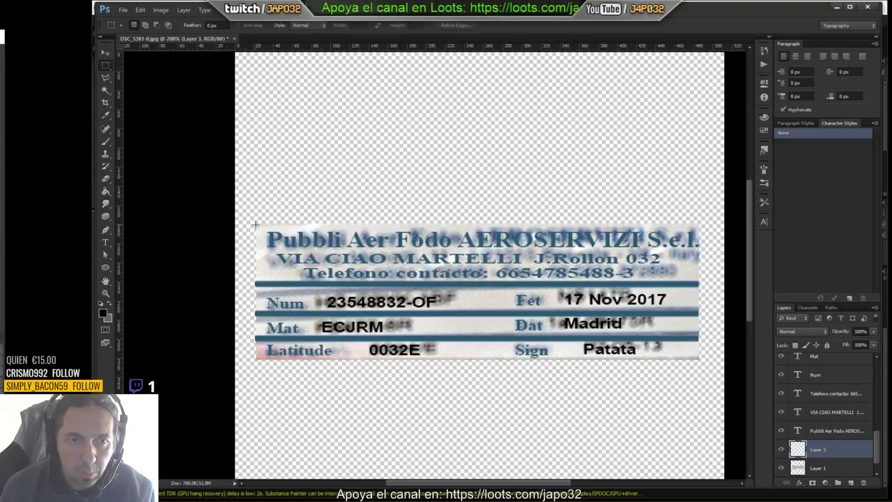
drag(255, 224, 700, 358)
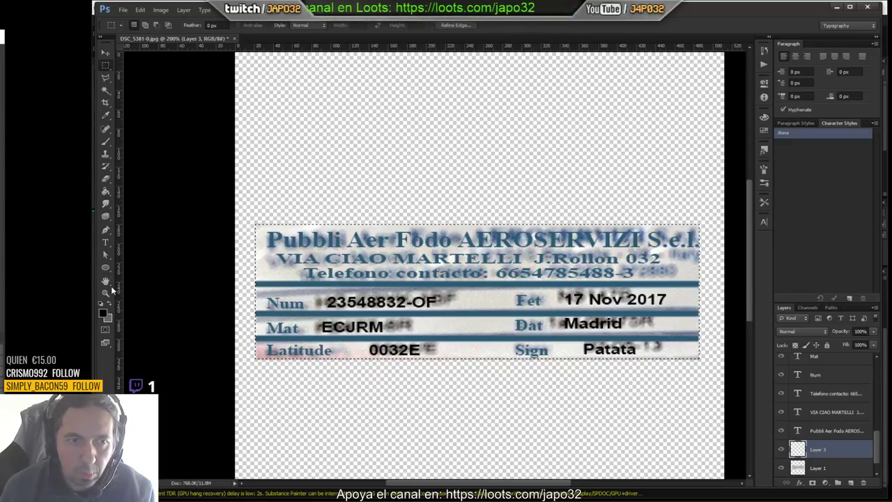
Fill the card selection with white on the new layer, then deselect
click(109, 140)
key(x)
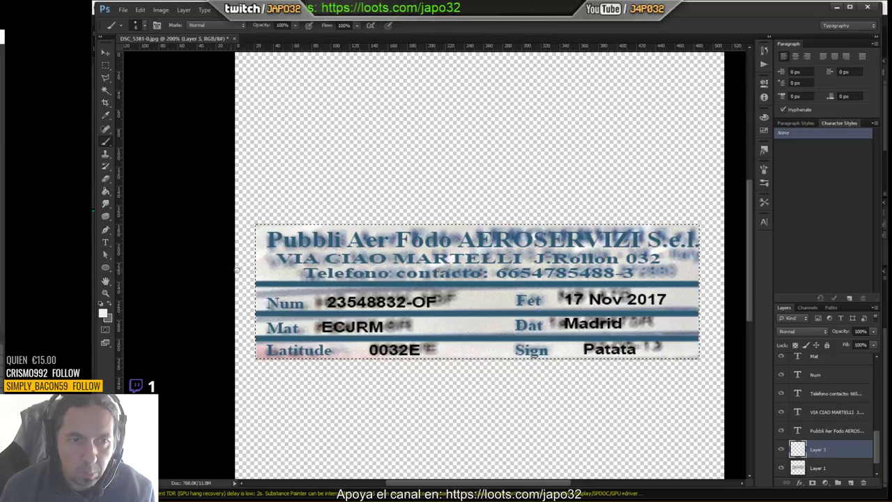
click(105, 190)
click(342, 282)
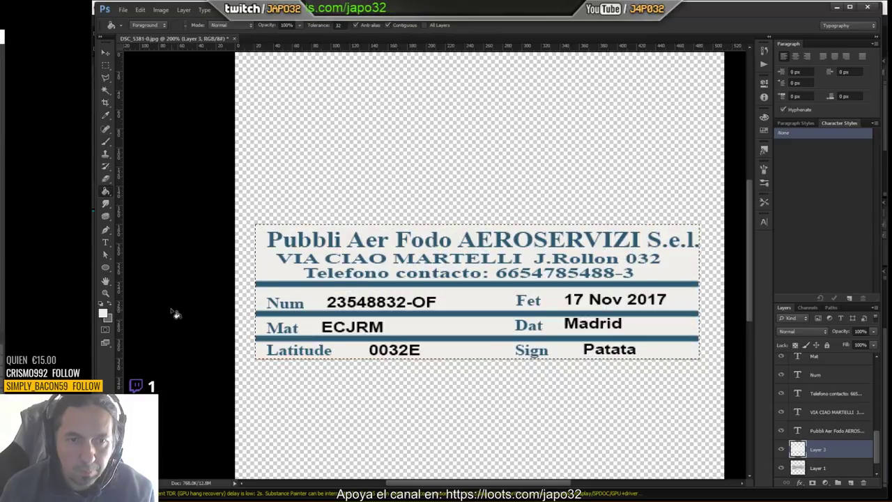
click(105, 293)
alt+click(412, 299)
alt+click(412, 299)
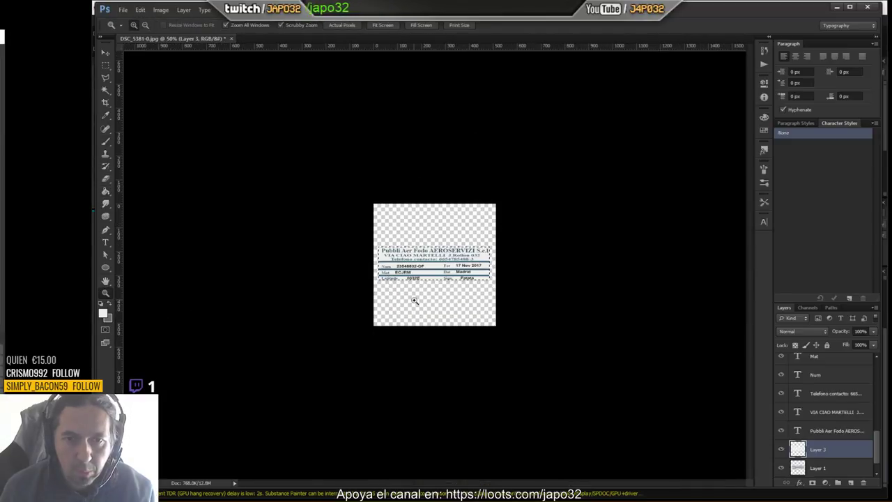
click(418, 296)
click(422, 298)
key(ctrl+d)
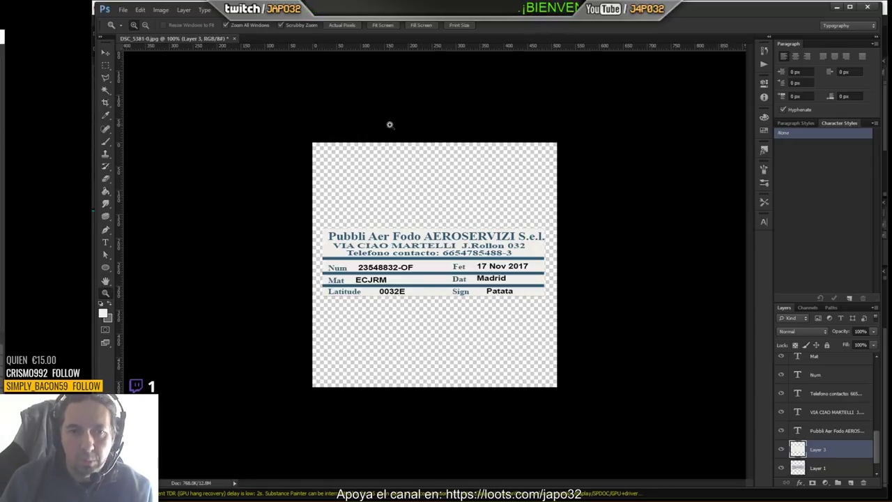
Start a Save As copy of the label with PNG as the file format
click(123, 9)
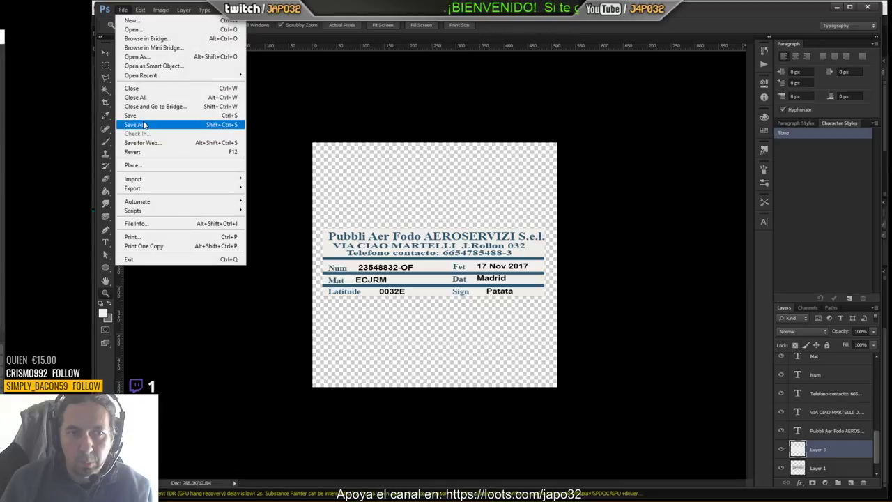
click(158, 124)
click(469, 284)
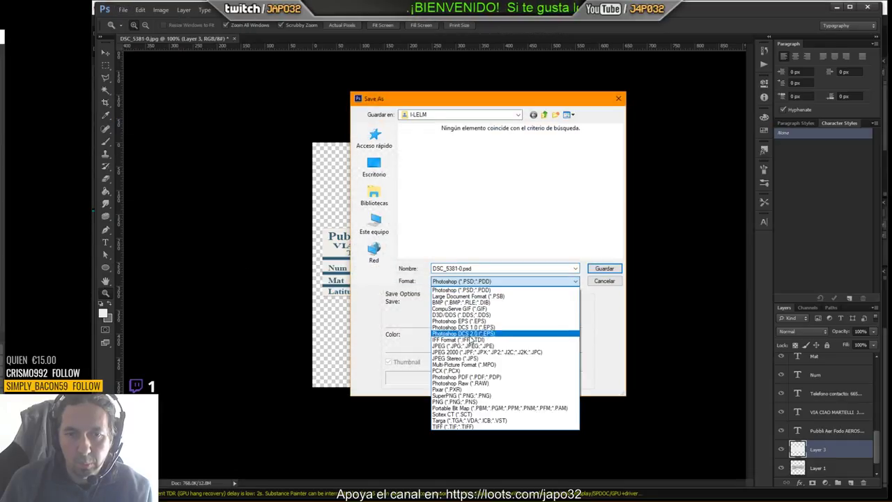
click(481, 388)
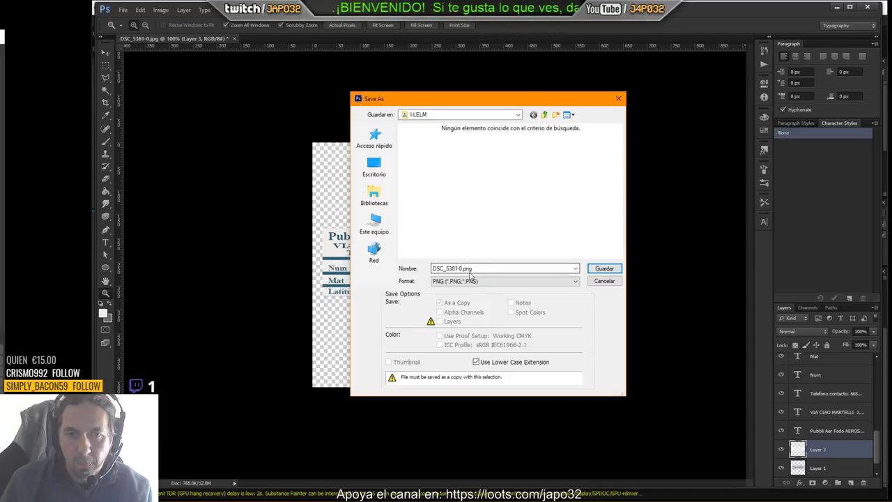
Save it in E:\Trabajo\SF260\Textures as SF260_propeller_decal.png, accepting the PNG options
click(449, 118)
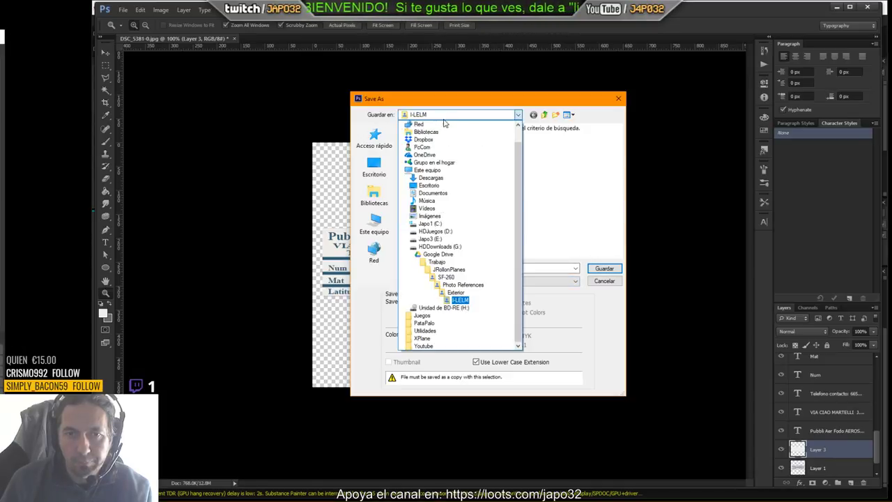
click(430, 239)
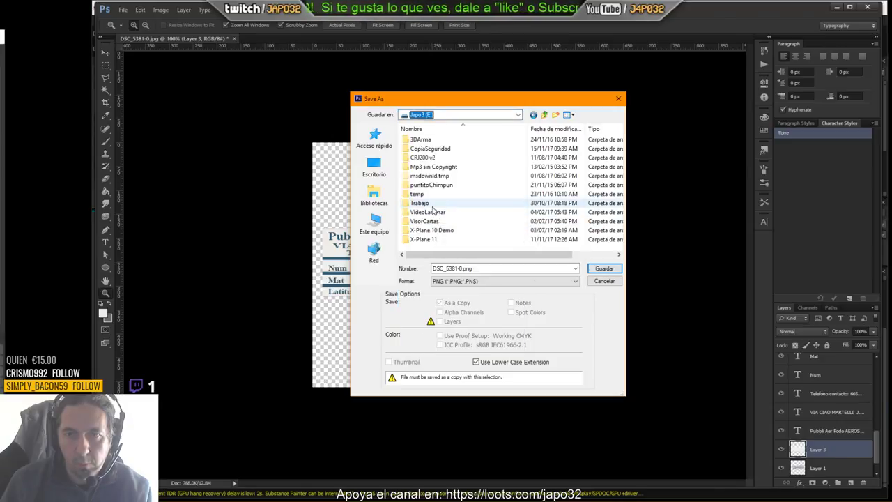
double_click(427, 203)
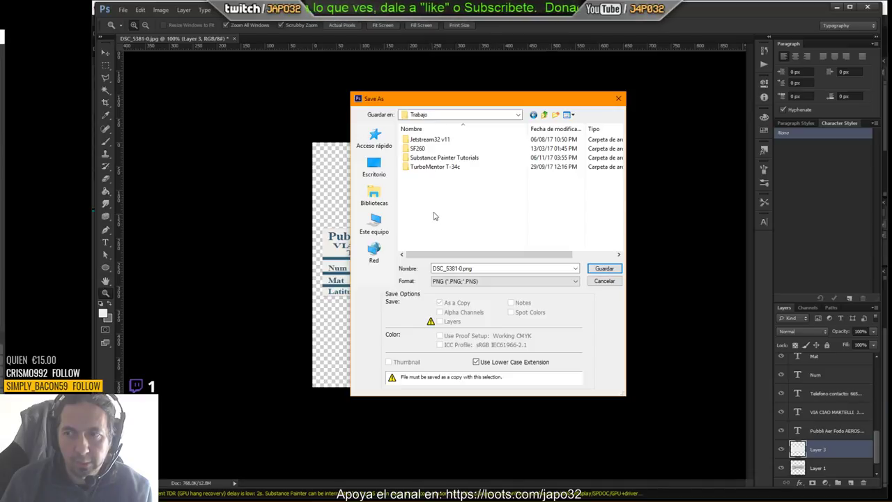
double_click(417, 148)
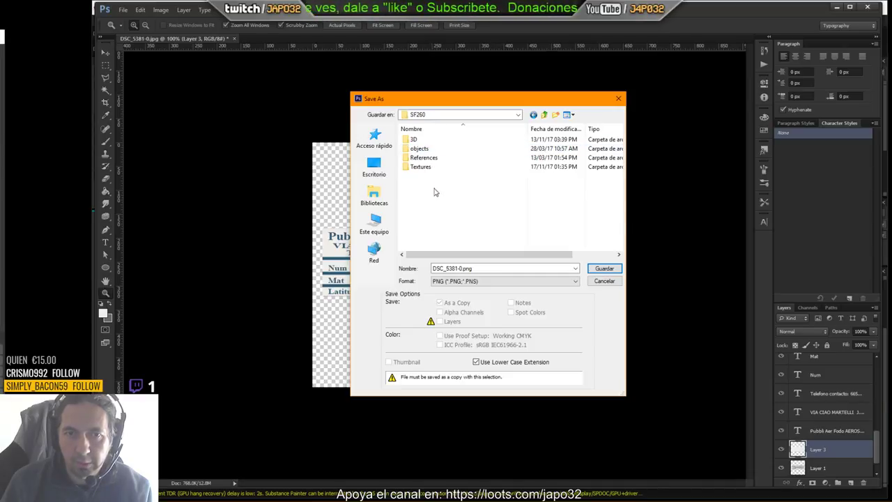
double_click(420, 167)
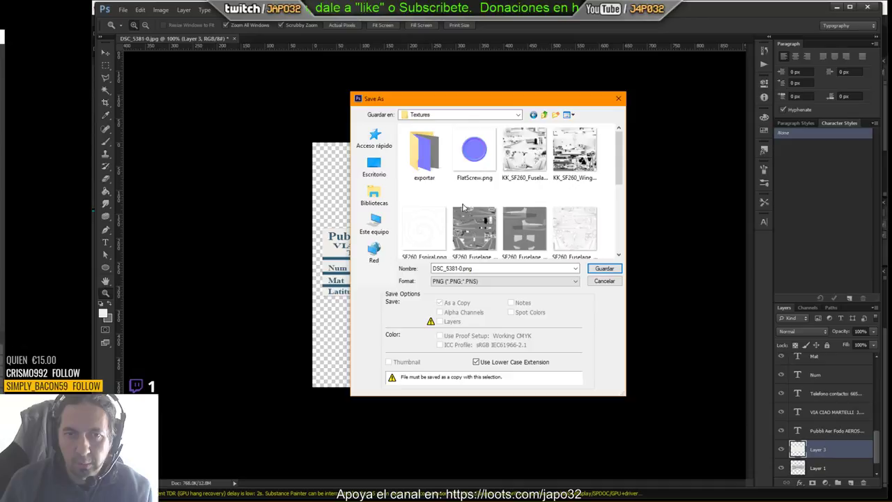
double_click(453, 269)
drag(620, 157, 620, 209)
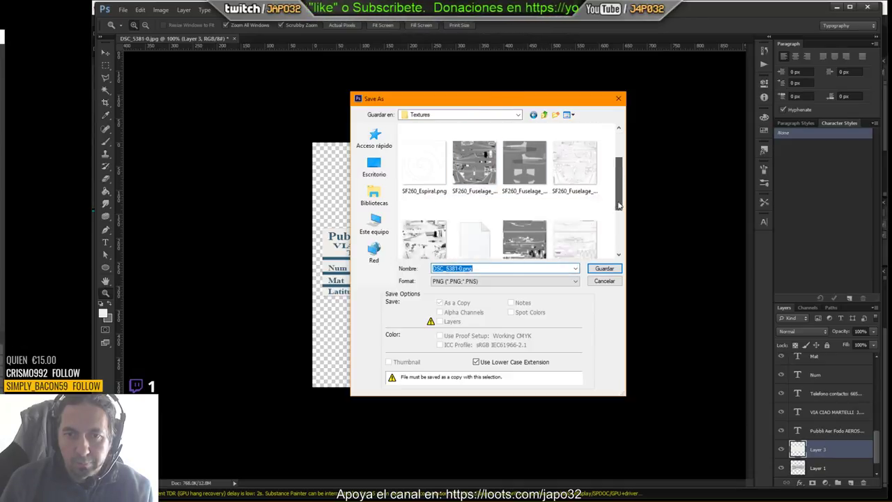
click(459, 269)
text(SF)
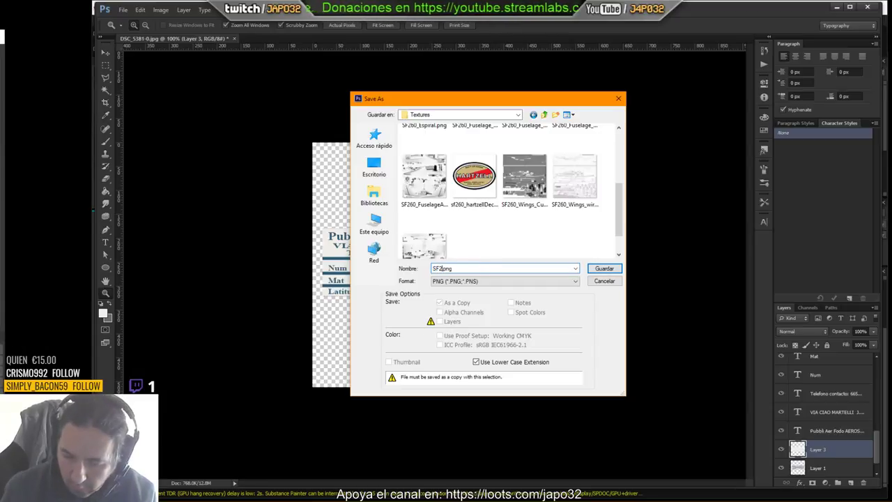
text(260_propeller_decal)
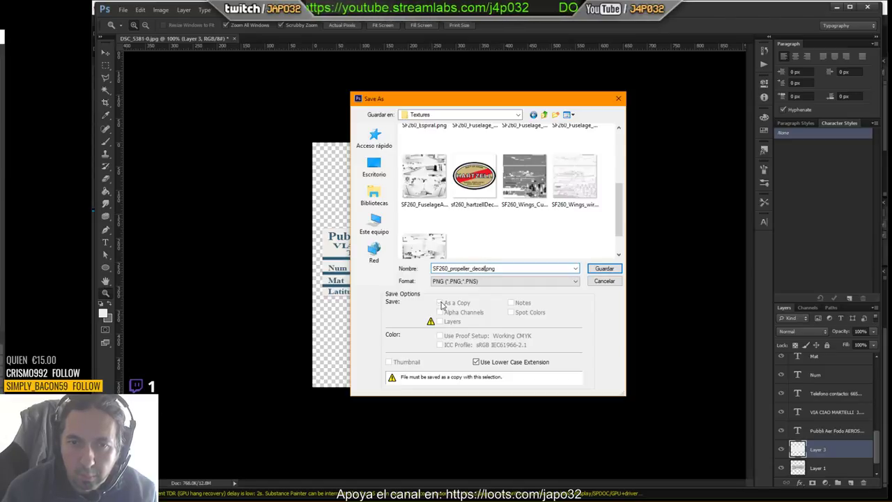
key(Return)
click(510, 161)
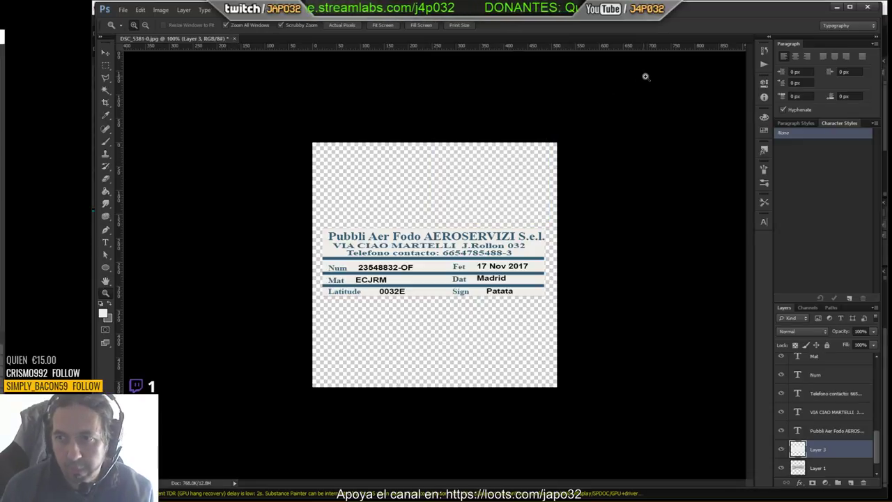
Import SF260_propeller_decal.png as a texture into the current project and show the Project shelf
click(836, 9)
mouse_move(506, 215)
alt+mouse_down()
mouse_move(630, 150)
mouse_move(490, 209)
mouse_move(632, 170)
mouse_move(572, 233)
alt+mouse_up()
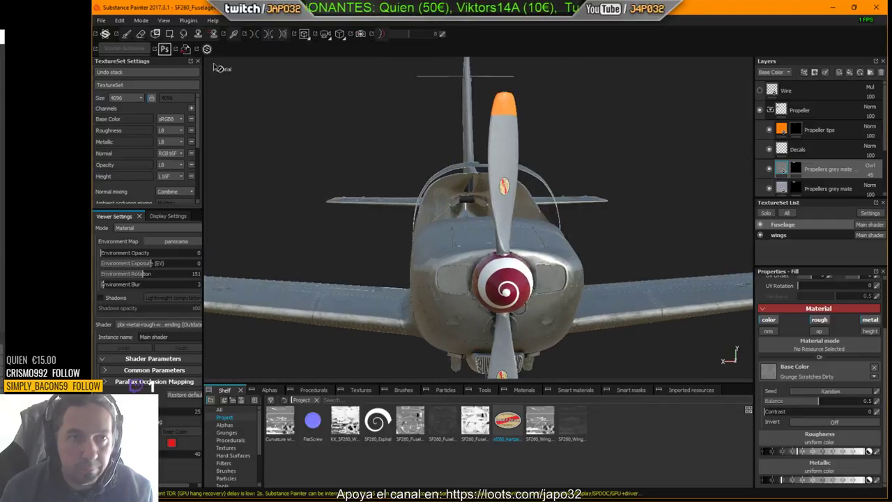
click(104, 21)
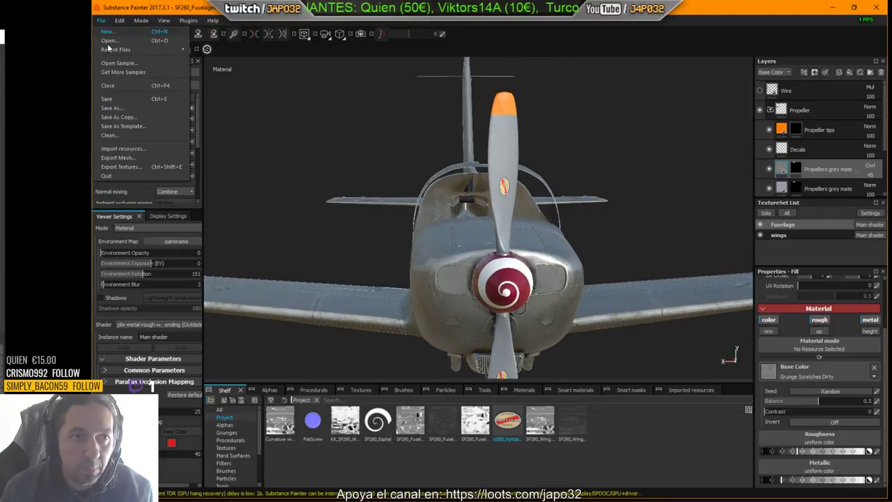
click(119, 150)
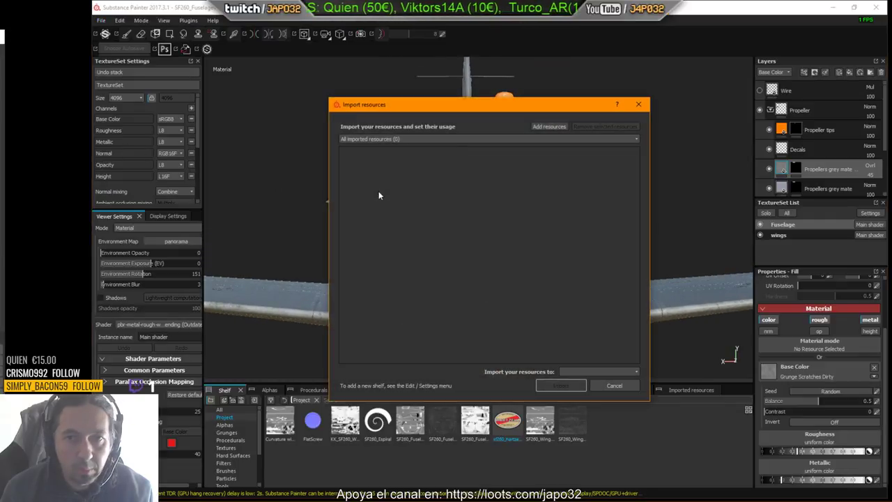
click(551, 127)
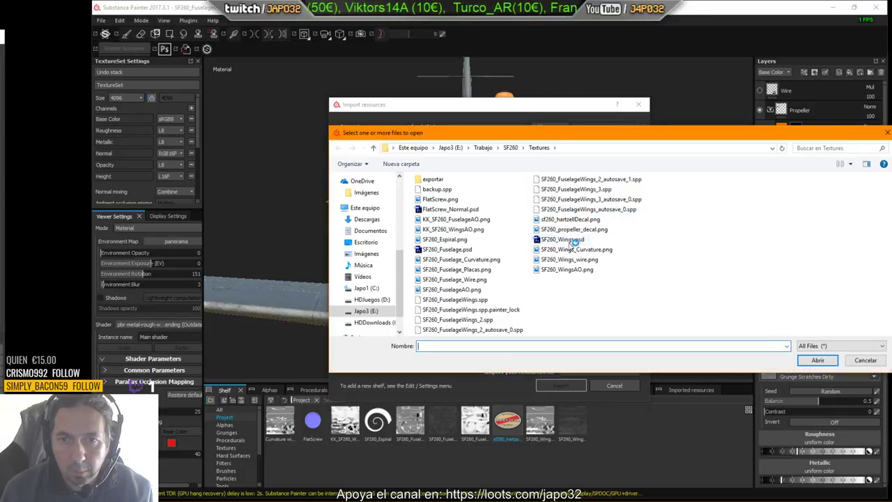
double_click(573, 229)
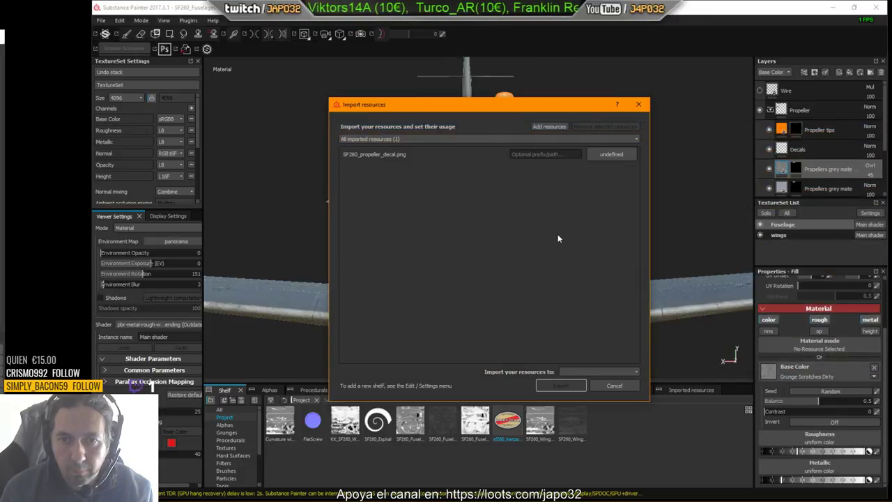
click(593, 154)
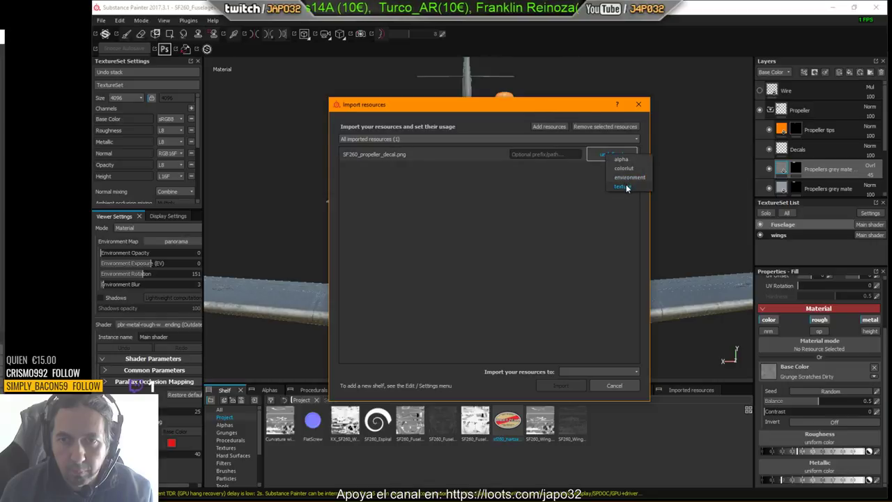
click(604, 371)
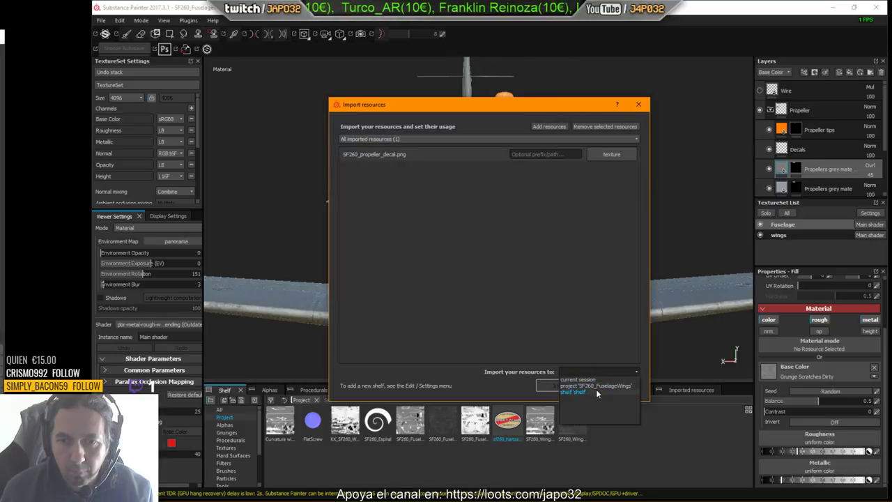
click(596, 387)
click(561, 385)
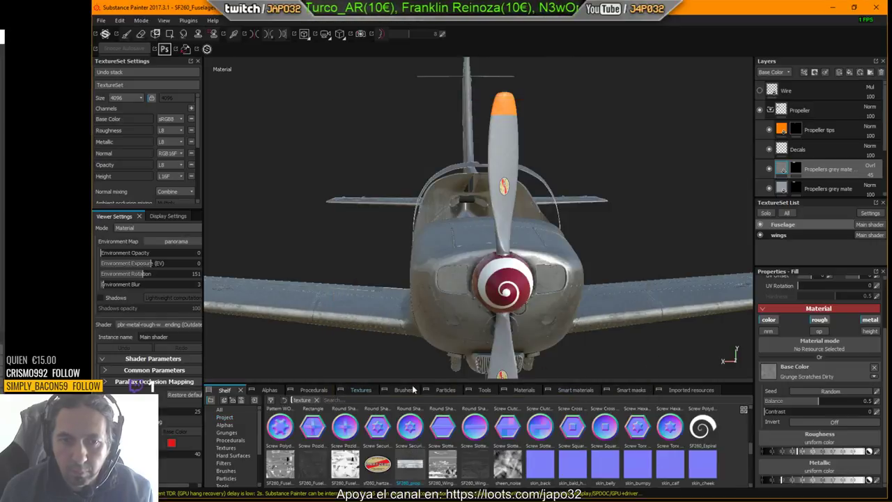
click(226, 418)
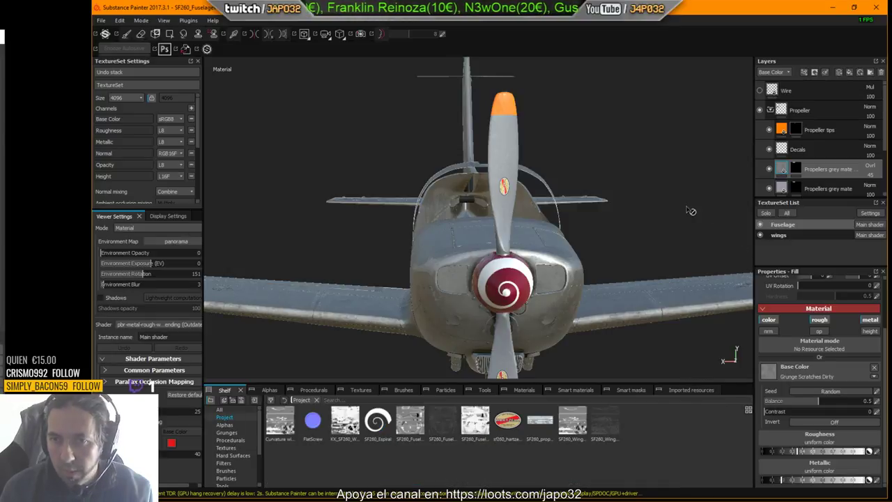
mouse_move(690, 210)
alt+mouse_down()
mouse_move(641, 200)
mouse_move(592, 213)
mouse_move(656, 200)
mouse_move(613, 130)
mouse_move(607, 149)
mouse_move(615, 154)
mouse_move(607, 152)
mouse_move(622, 164)
alt+mouse_up()
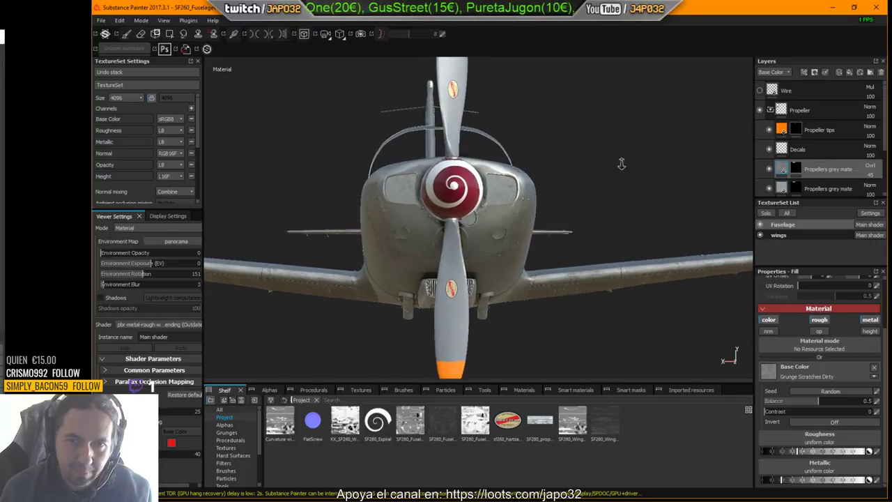
Zoom the view in close on the plane's nose and red spiral spinner
mouse_move(622, 164)
alt+right_down()
mouse_move(639, 233)
mouse_move(611, 175)
mouse_move(685, 195)
alt+right_up()
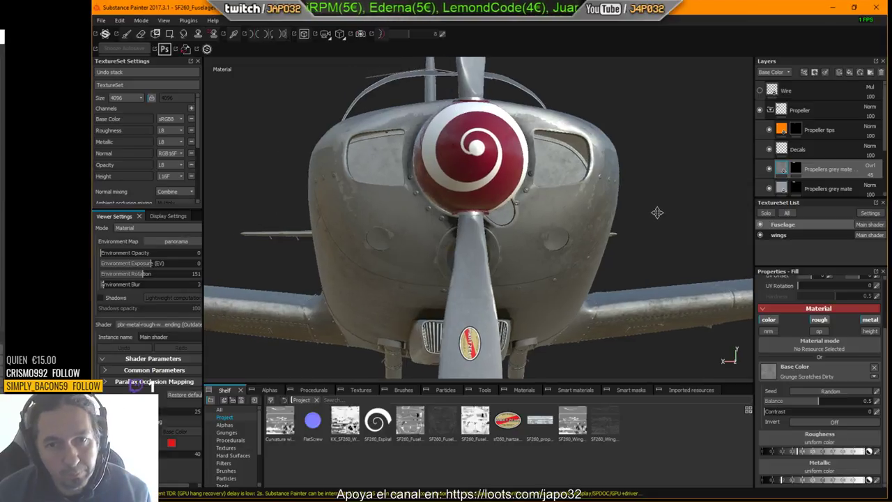
scroll(599, 223, up, 5)
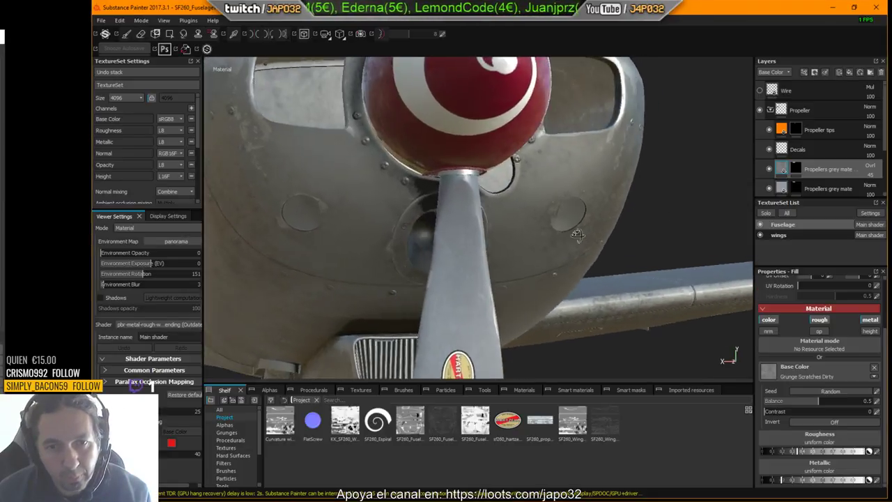
scroll(592, 237, up, 3)
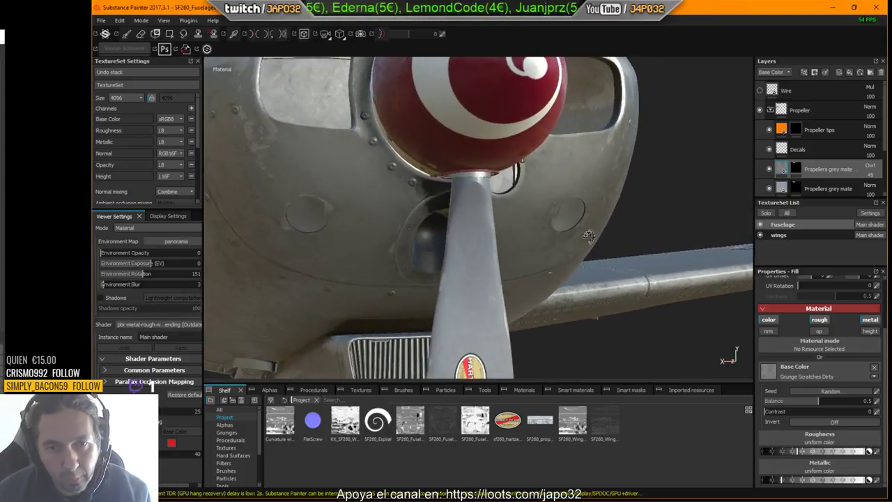
On the Decals layer with the Paint brush, try the propeller decal as a stencil, then remove it
click(812, 146)
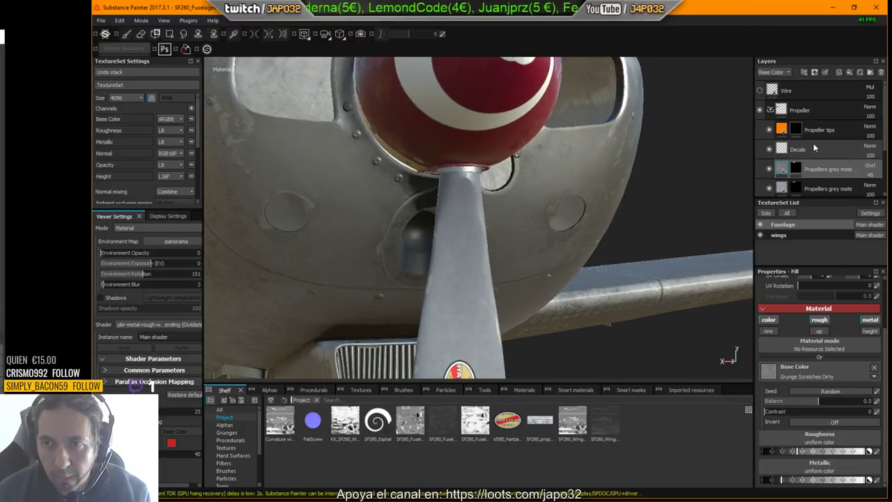
key(e)
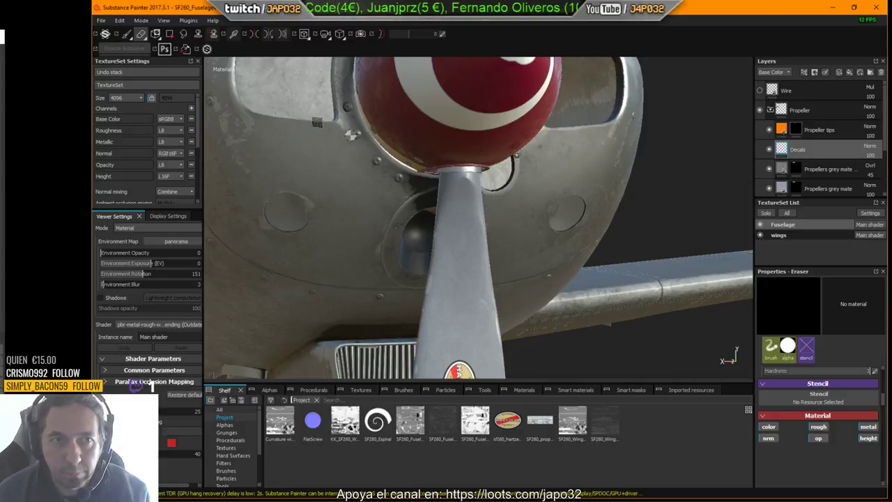
key(1)
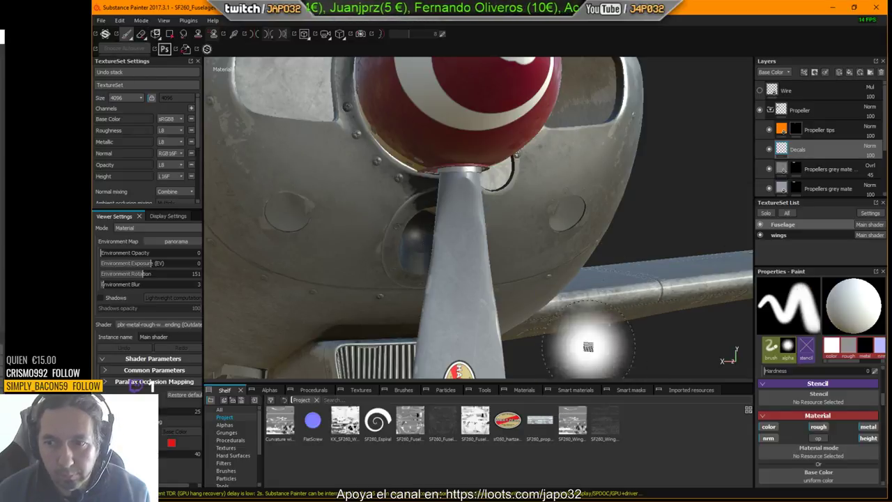
drag(540, 420, 840, 409)
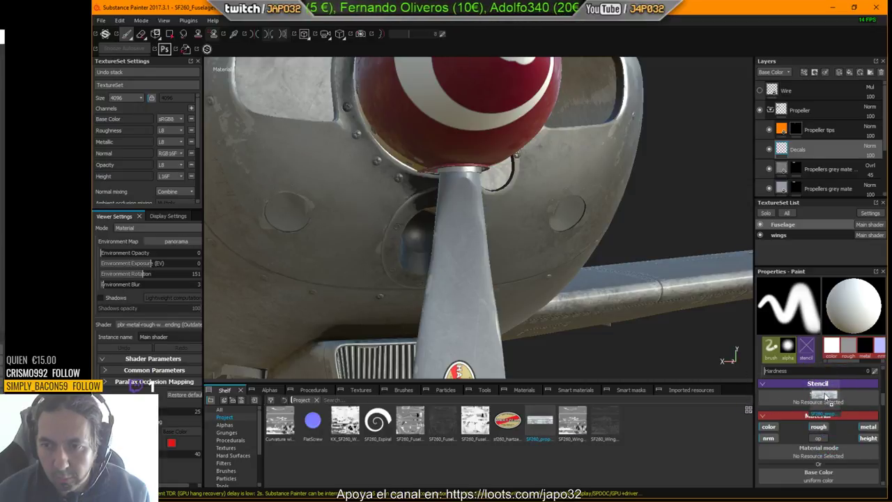
drag(840, 409, 826, 397)
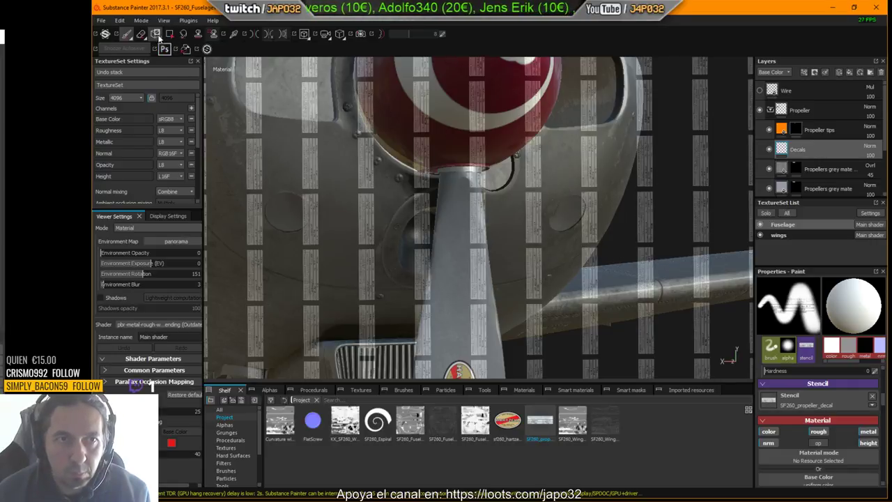
click(156, 35)
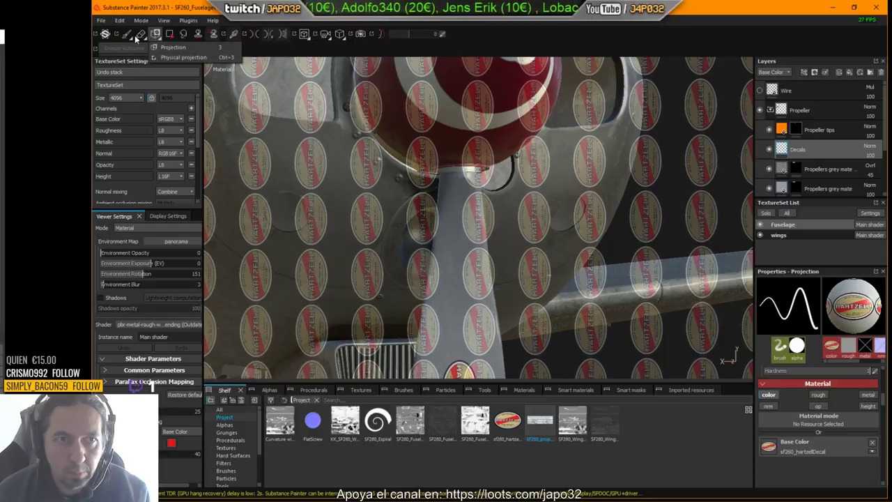
click(126, 33)
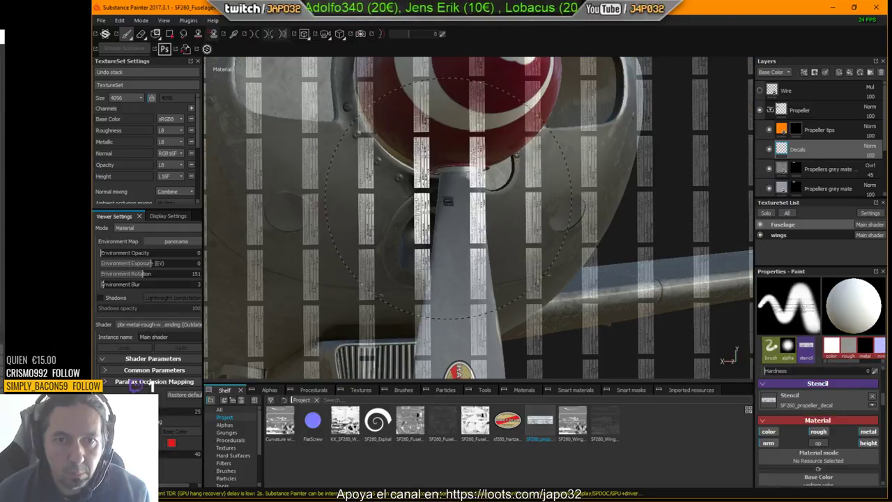
alt+drag(246, 92, 440, 199)
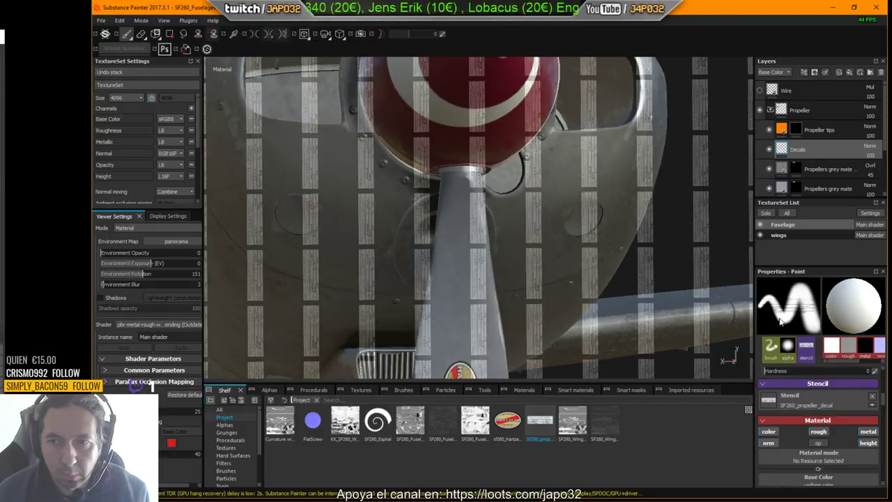
click(871, 395)
Turn off the metal and height channels and use SF260_propeller_decal as Base Color
scroll(864, 434, up, 3)
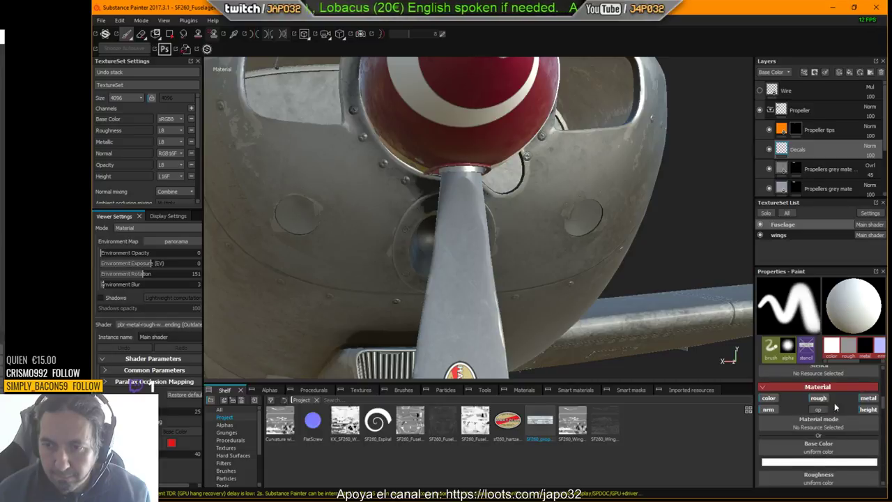
click(864, 398)
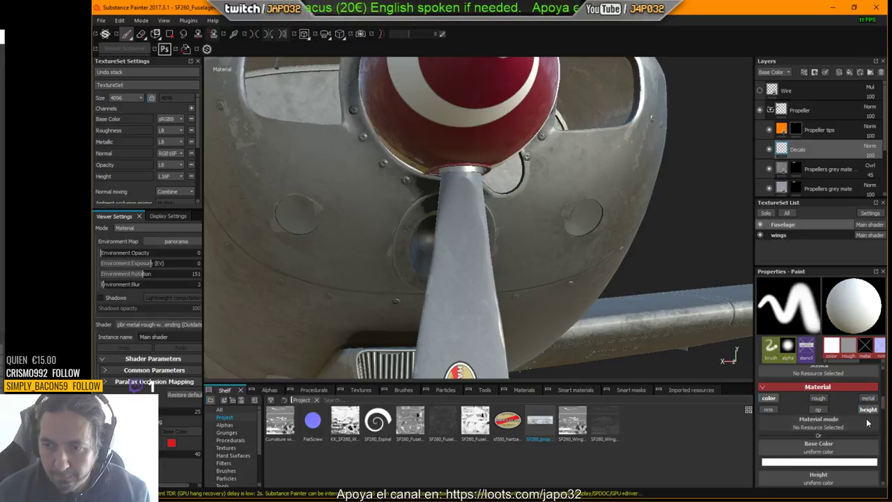
click(867, 409)
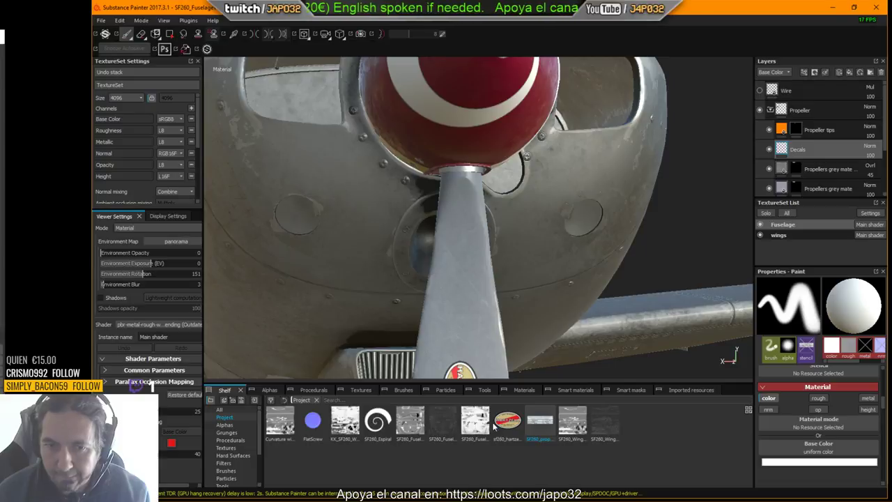
drag(541, 426, 812, 445)
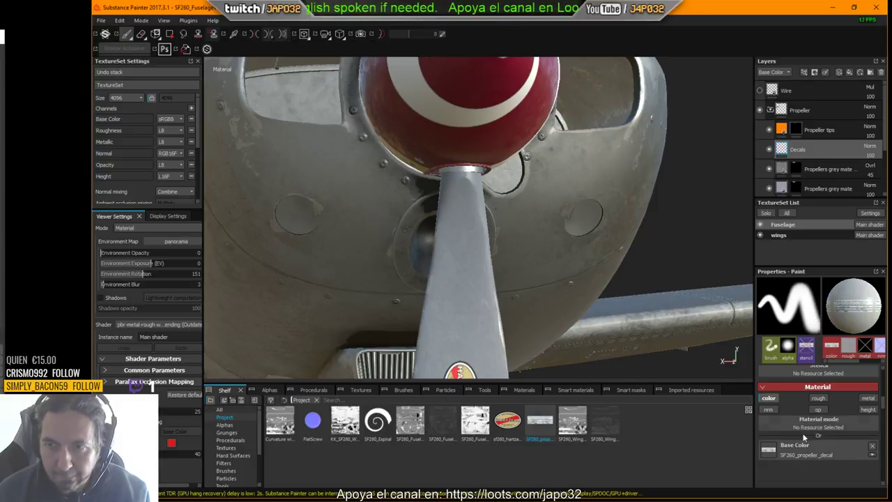
Switch to projection painting with the propeller decal as the projected image
click(156, 35)
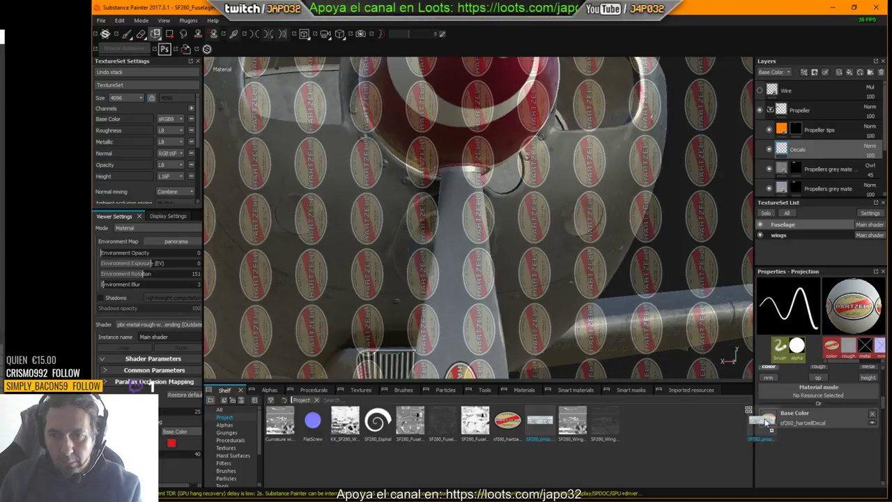
drag(544, 422, 774, 417)
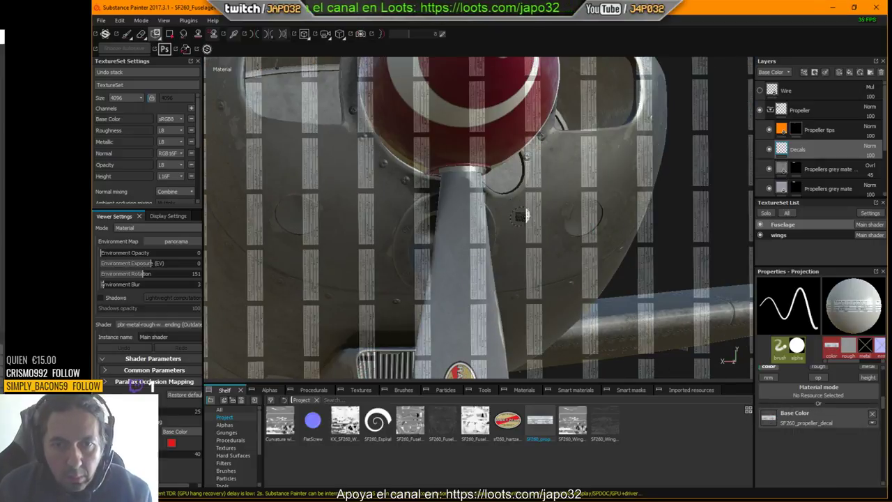
alt+drag(524, 216, 561, 207)
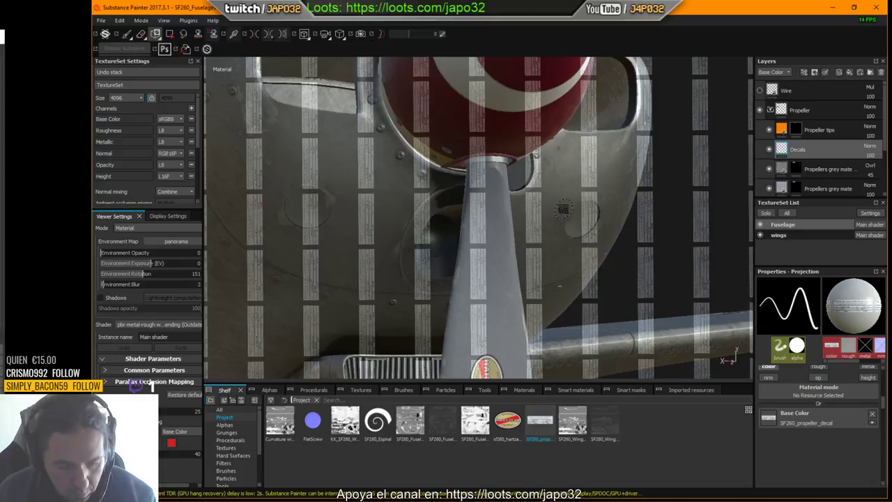
Rotate the striped stencil to a diagonal tilt across the nose, then toggle its visibility to preview
key(s)
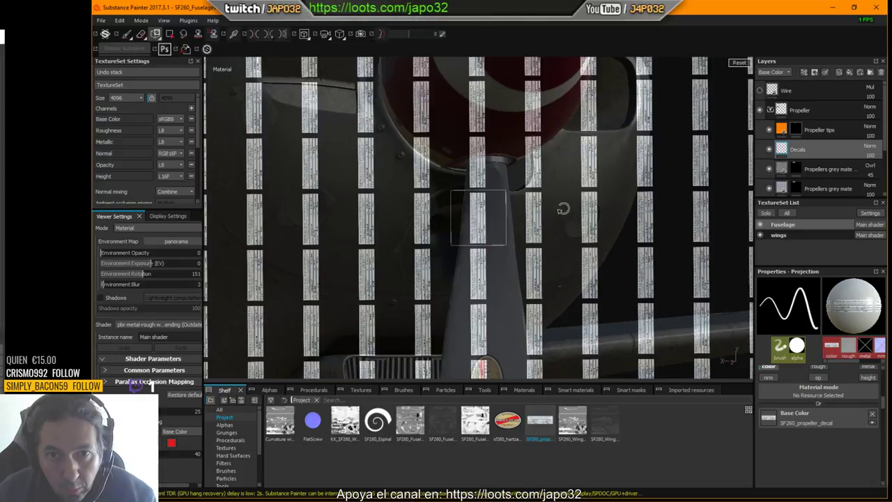
drag(564, 206, 565, 217)
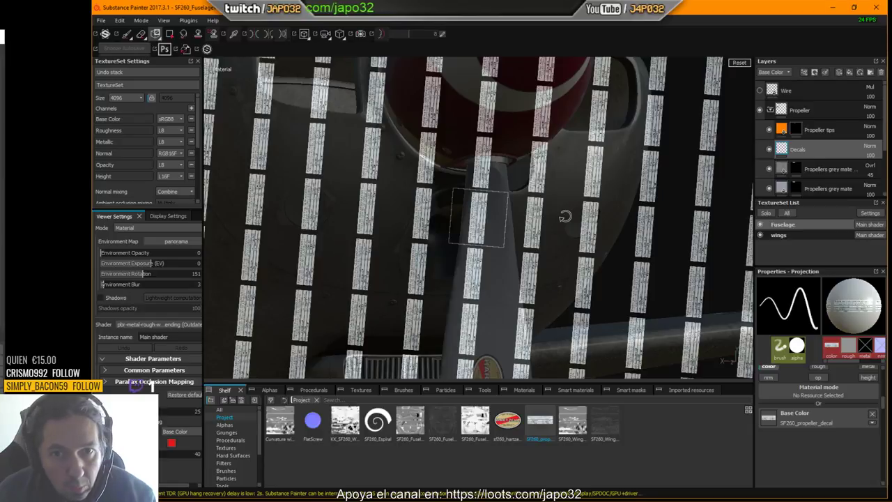
drag(561, 214, 562, 225)
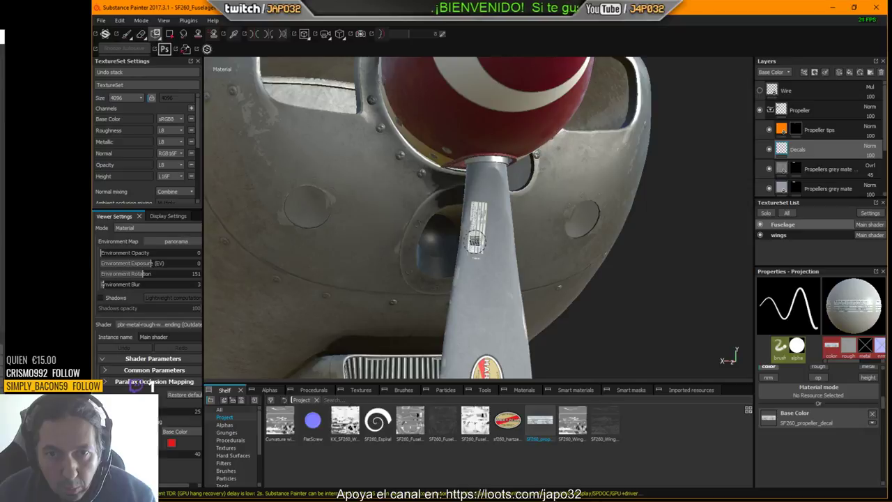
alt+drag(475, 220, 503, 235)
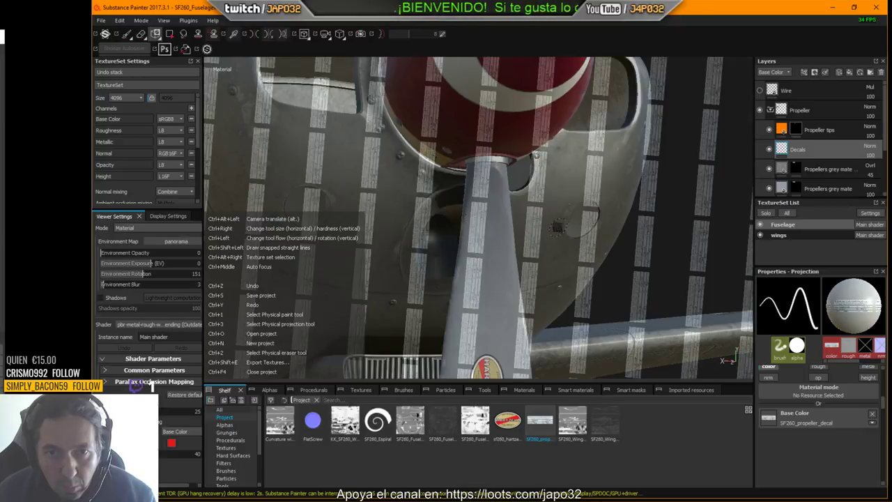
click(539, 214)
mouse_move(539, 215)
mouse_down()
mouse_move(594, 325)
mouse_move(602, 268)
mouse_move(589, 242)
mouse_up()
key(s)
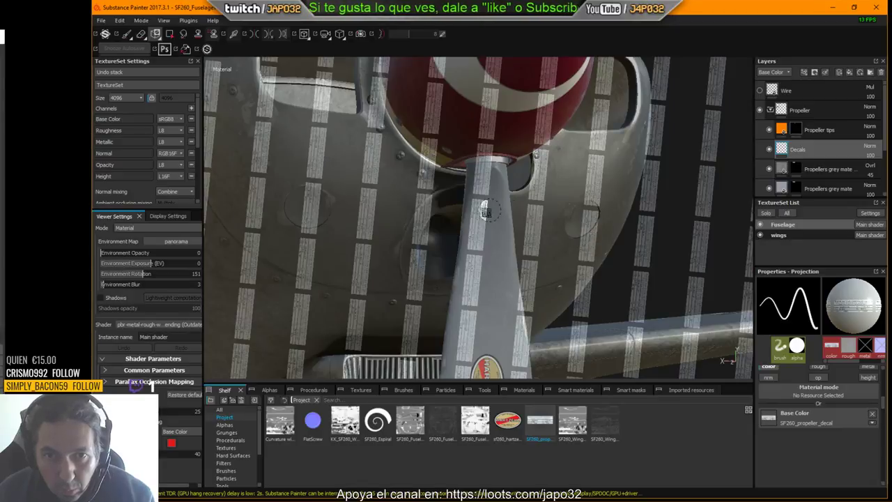
key(s)
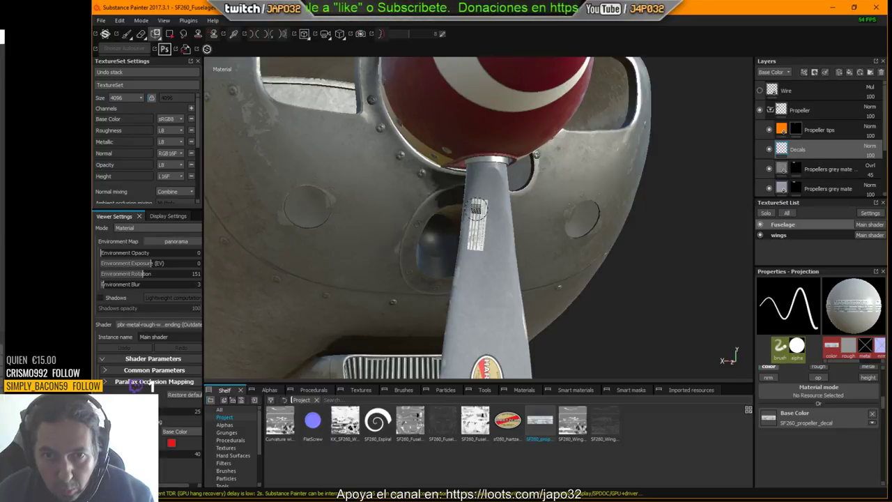
key(s)
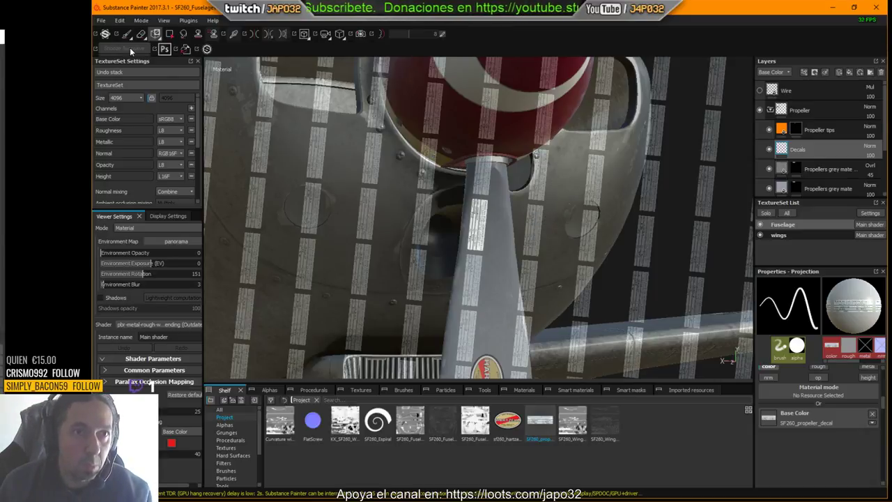
Return to the Paint brush and zoom out to a full front view of the plane
click(126, 33)
mouse_move(488, 209)
alt+mouse_down()
mouse_move(625, 158)
mouse_move(645, 225)
mouse_move(594, 246)
mouse_move(459, 221)
alt+mouse_up()
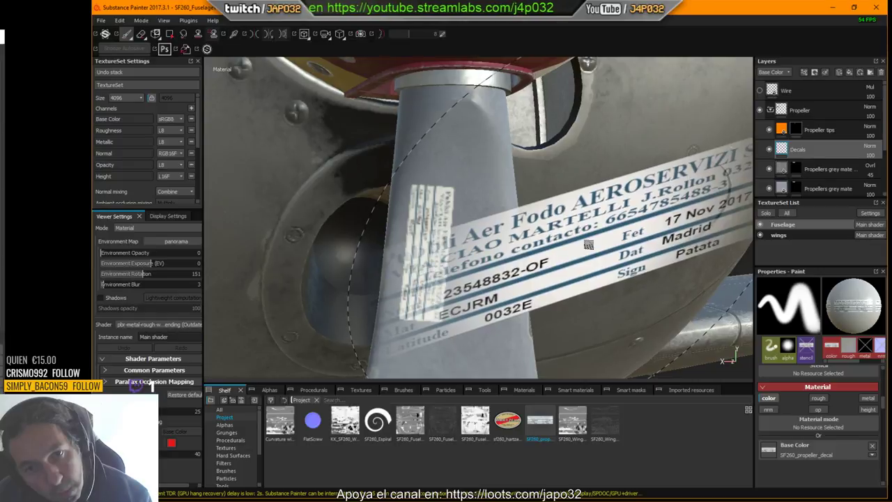
scroll(460, 221, down, 5)
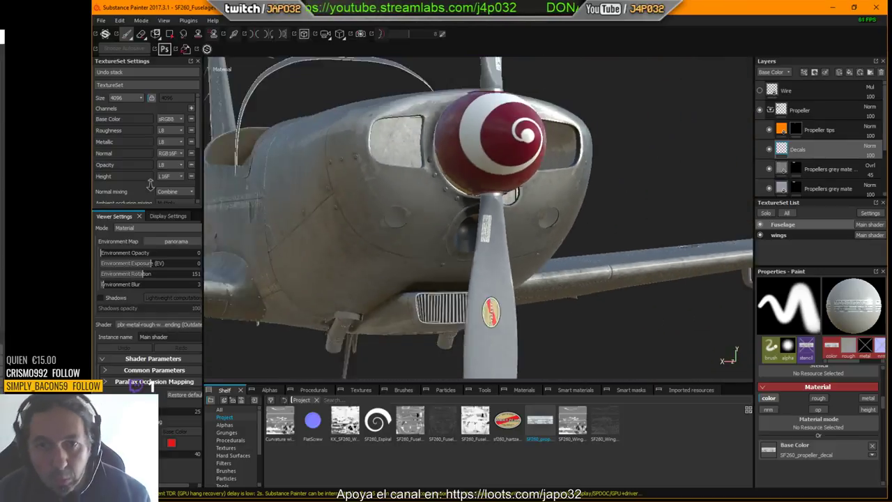
mouse_move(459, 221)
alt+mouse_down()
mouse_move(564, 174)
mouse_move(442, 247)
mouse_move(532, 203)
alt+mouse_up()
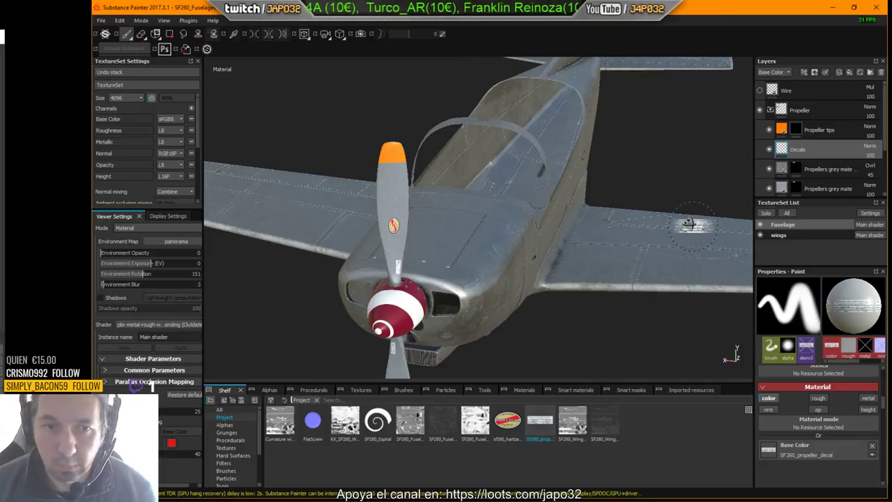
After inspecting the nose, add a Paint effect beneath the Propellers grey mate layer
alt+drag(692, 237, 586, 228)
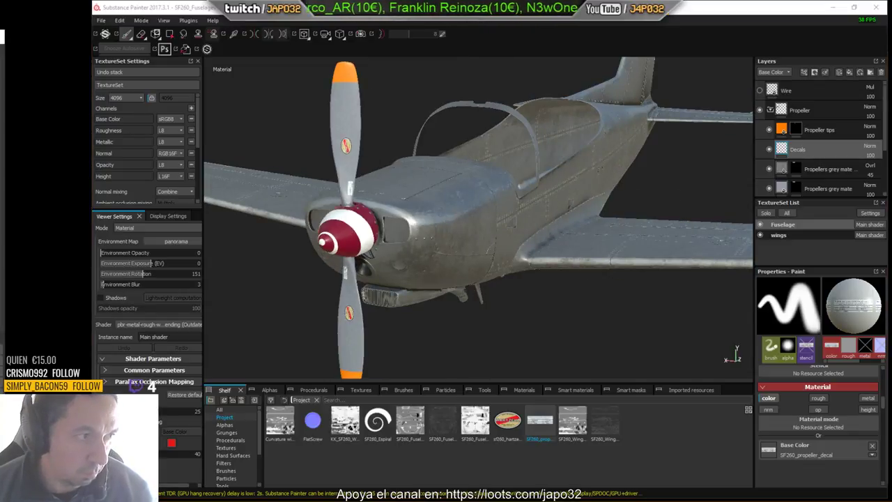
mouse_move(517, 236)
alt+mouse_down()
mouse_move(477, 202)
mouse_move(630, 230)
alt+mouse_up()
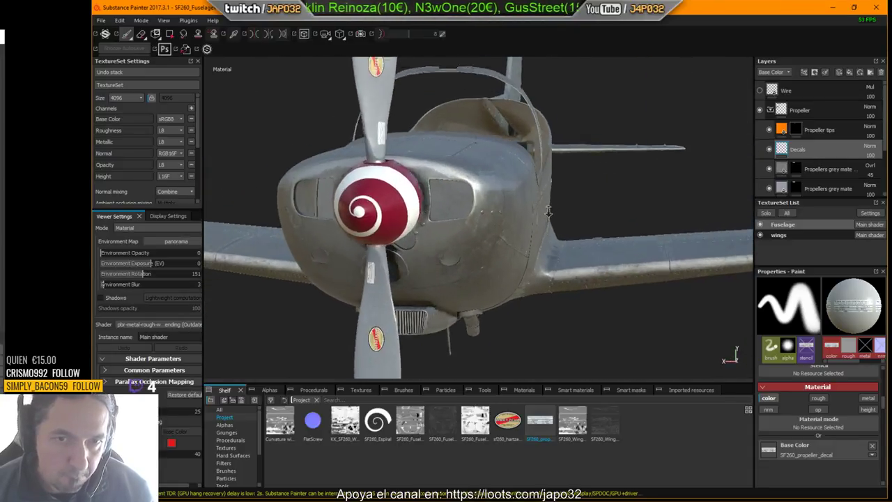
mouse_move(630, 230)
alt+mouse_down()
mouse_move(588, 230)
mouse_move(600, 173)
alt+mouse_up()
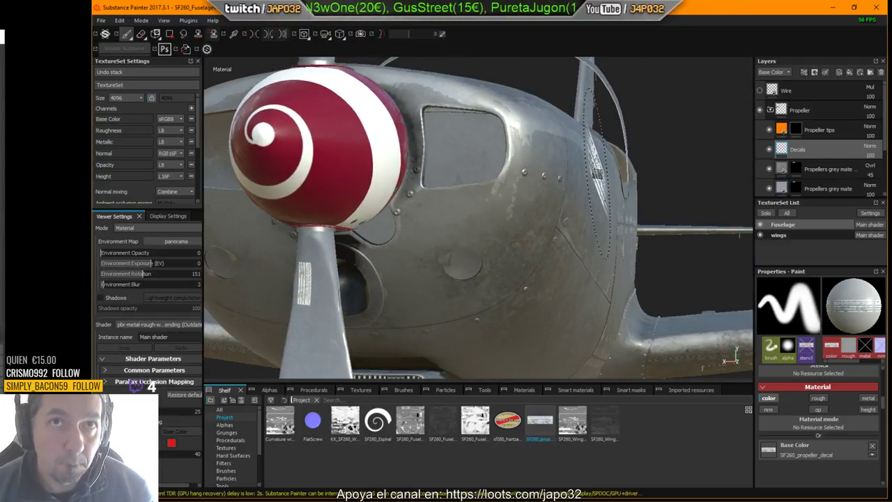
alt+drag(598, 174, 601, 167)
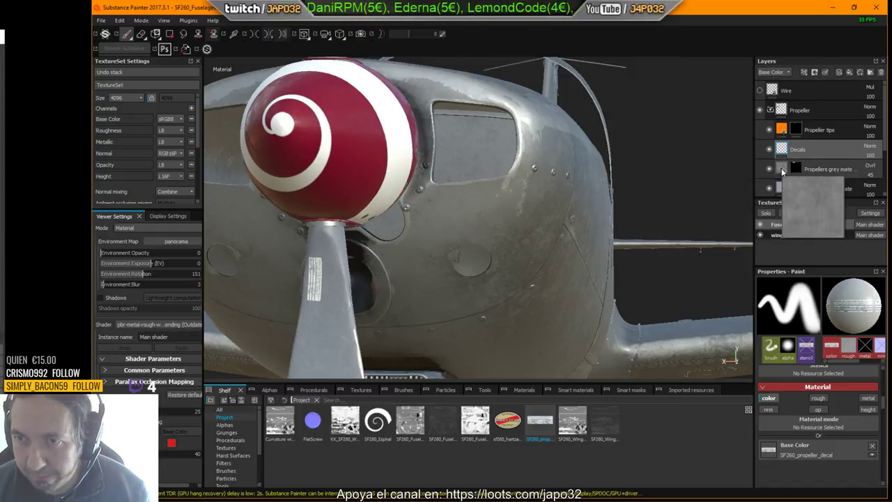
mouse_move(797, 169)
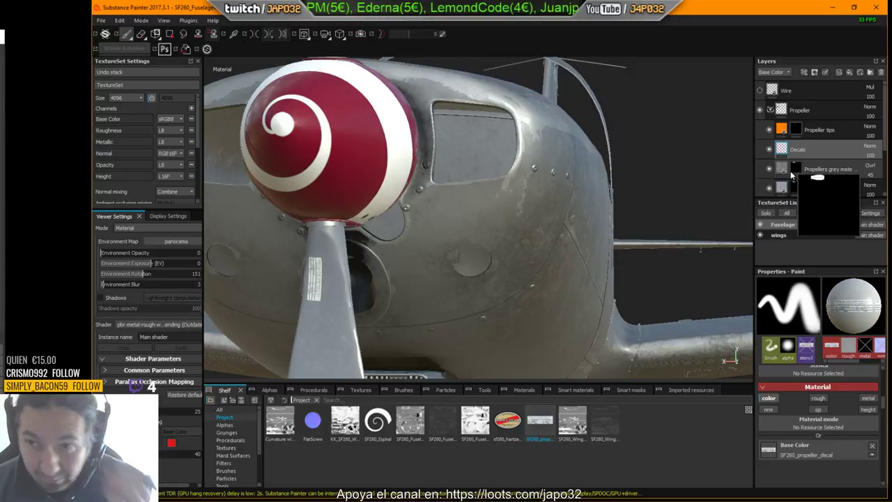
click(783, 169)
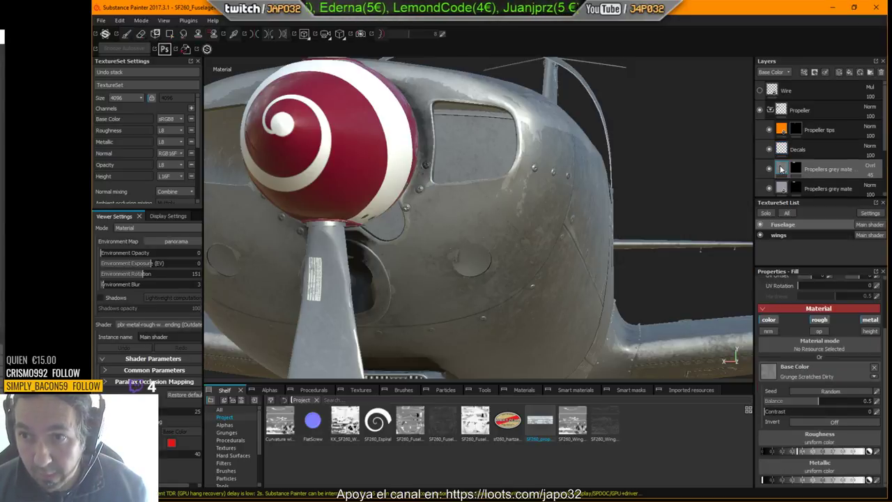
right_click(785, 170)
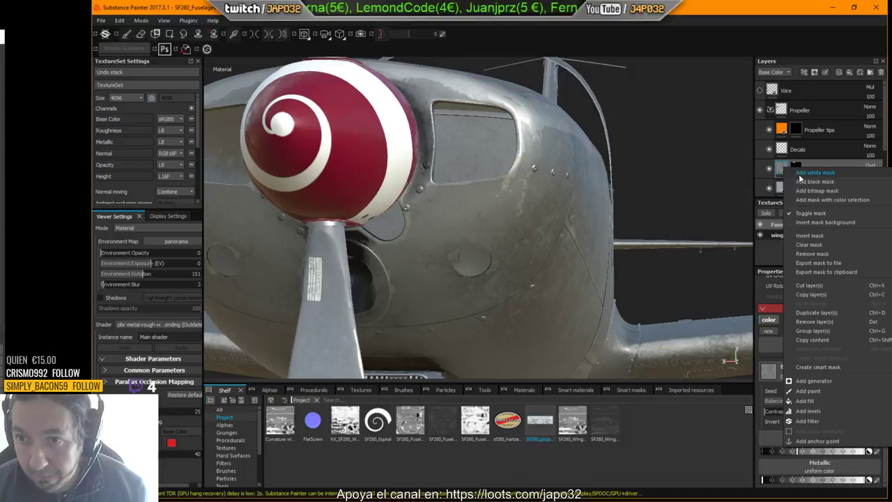
click(810, 391)
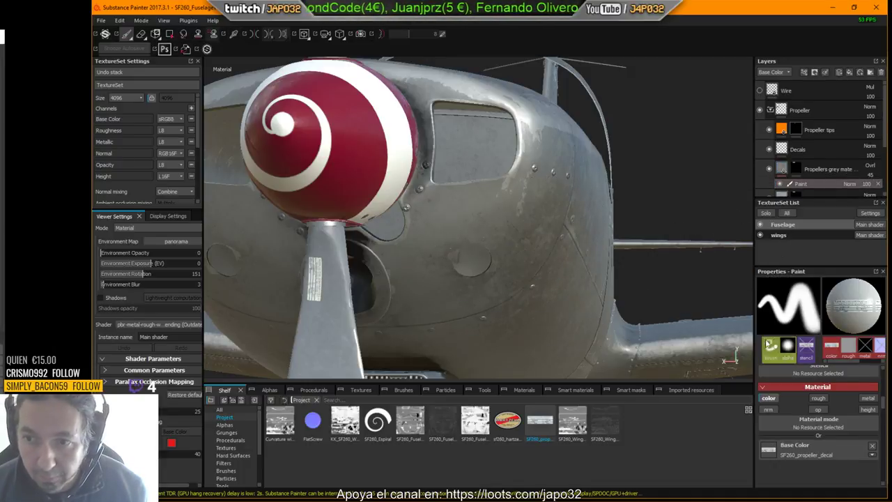
Remove SF260_propeller_decal from the brush's Base Color slot, then zoom onto the propeller hub
click(872, 445)
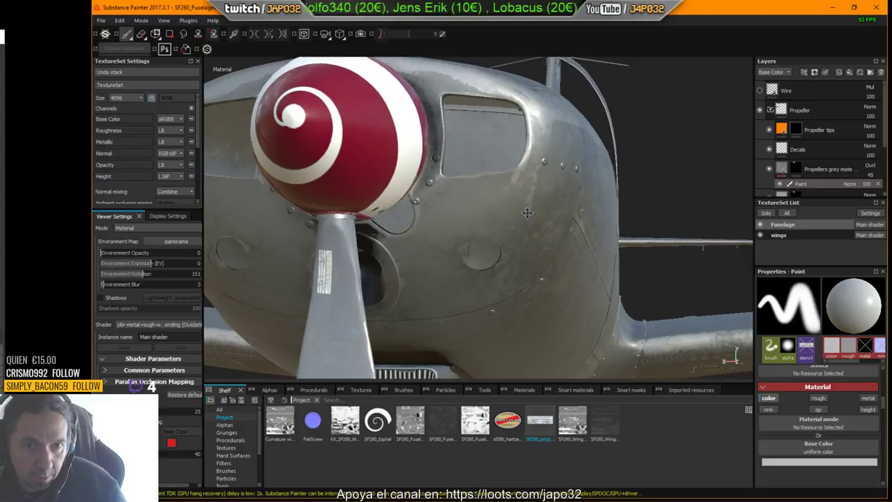
alt+drag(494, 223, 616, 196)
mouse_move(494, 201)
alt+right_down()
mouse_move(663, 185)
mouse_move(502, 199)
mouse_move(576, 206)
alt+right_up()
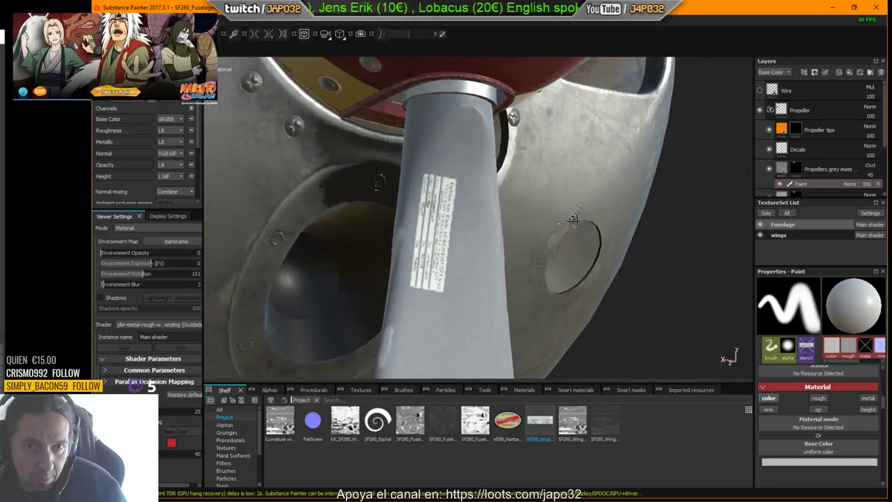
Make the brush paint roughness and metallic instead of colour, rotating the environment lighting
alt+drag(576, 205, 591, 198)
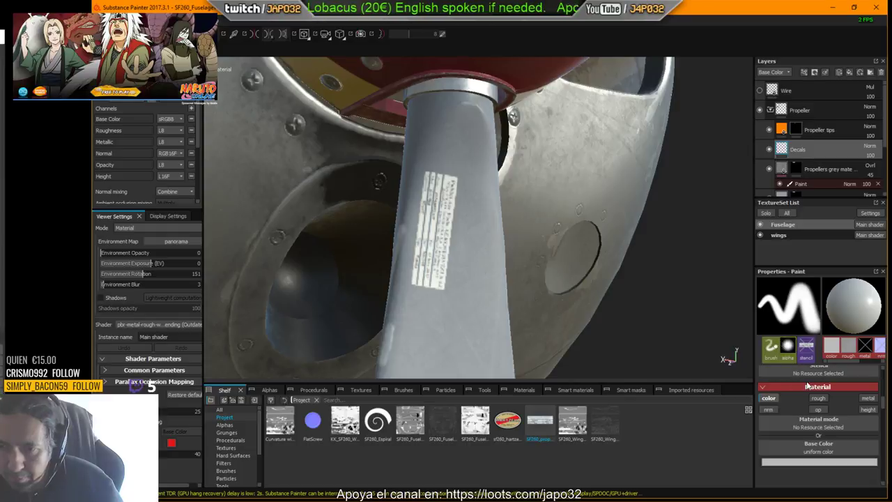
click(828, 399)
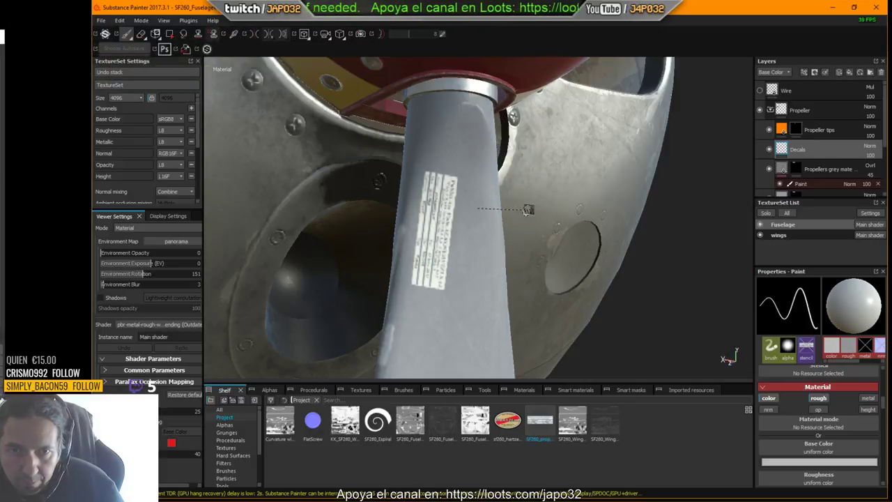
shift+right_drag(528, 210, 432, 220)
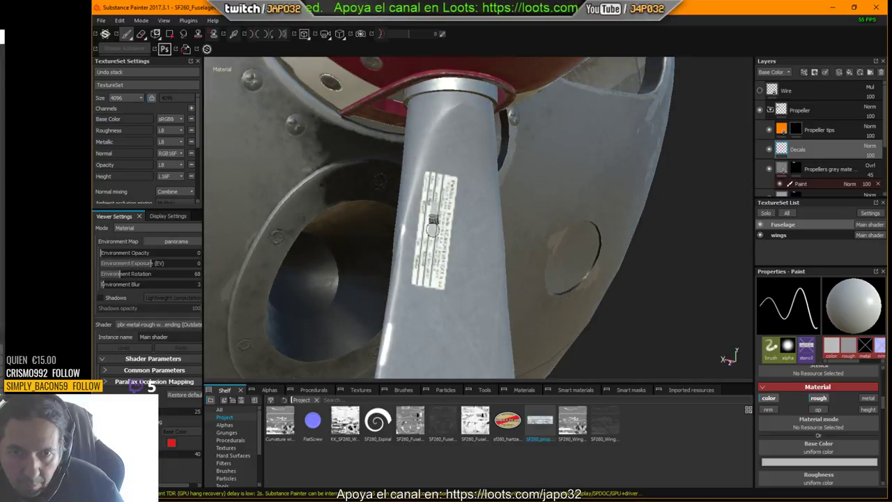
click(772, 398)
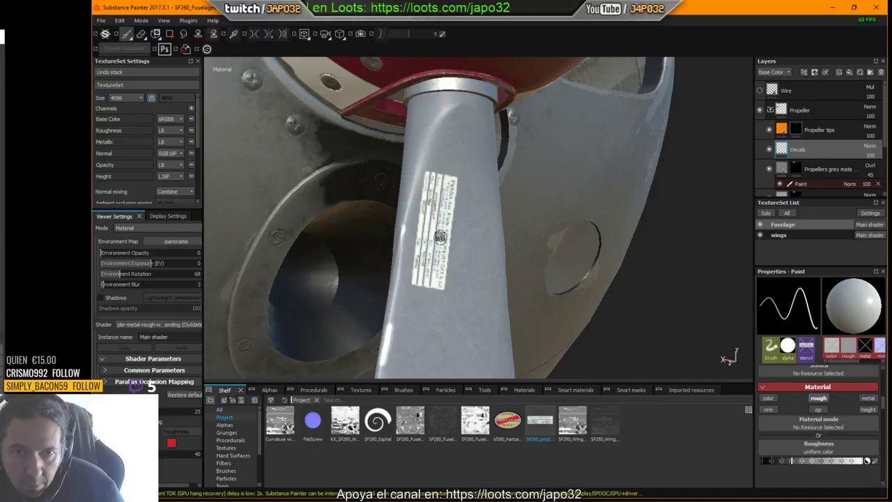
shift+right_drag(545, 223, 544, 223)
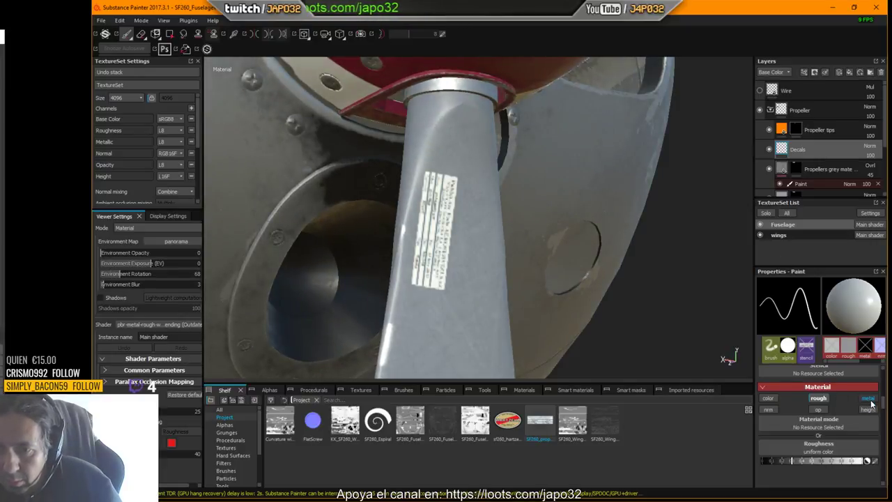
click(871, 400)
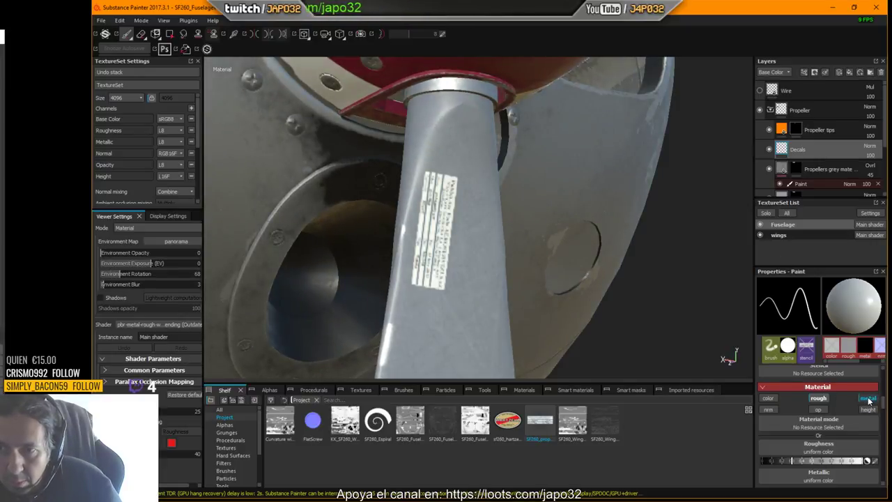
Compare with the Decals layer hidden, raise the brush's metallic value, and select Propellers grey mate
click(769, 150)
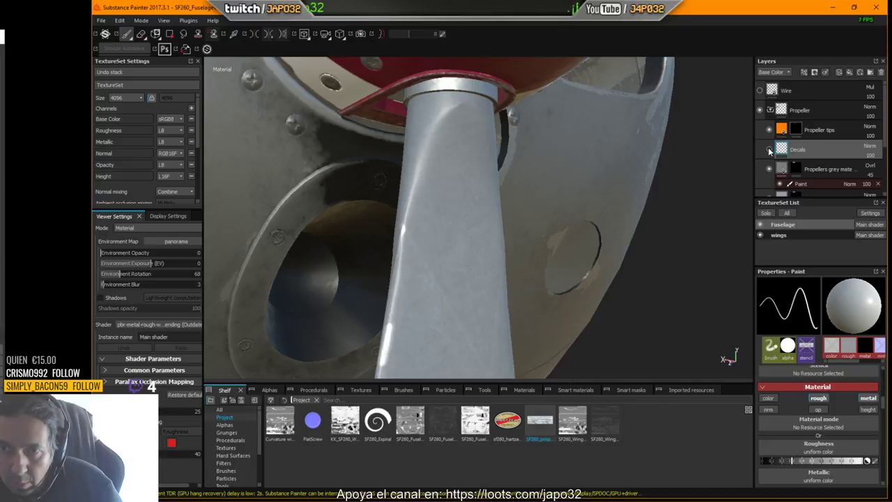
click(769, 149)
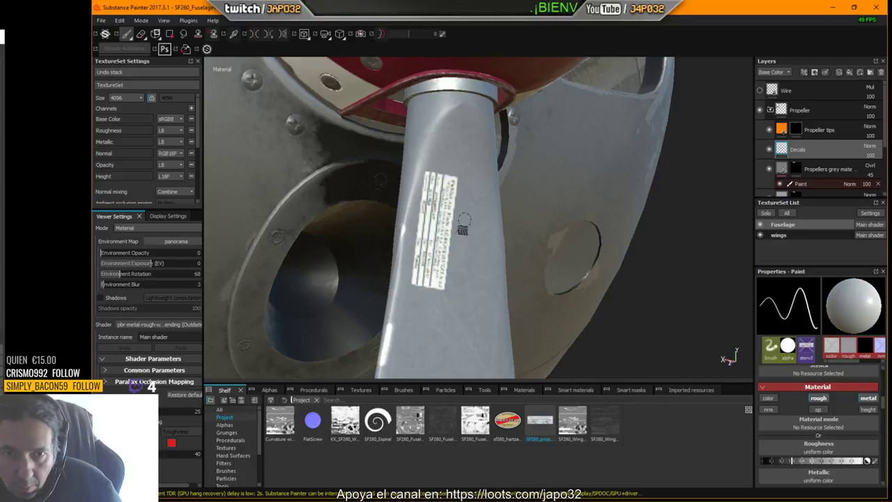
mouse_move(448, 263)
shift+right_down()
mouse_move(551, 205)
mouse_move(512, 213)
shift+right_up()
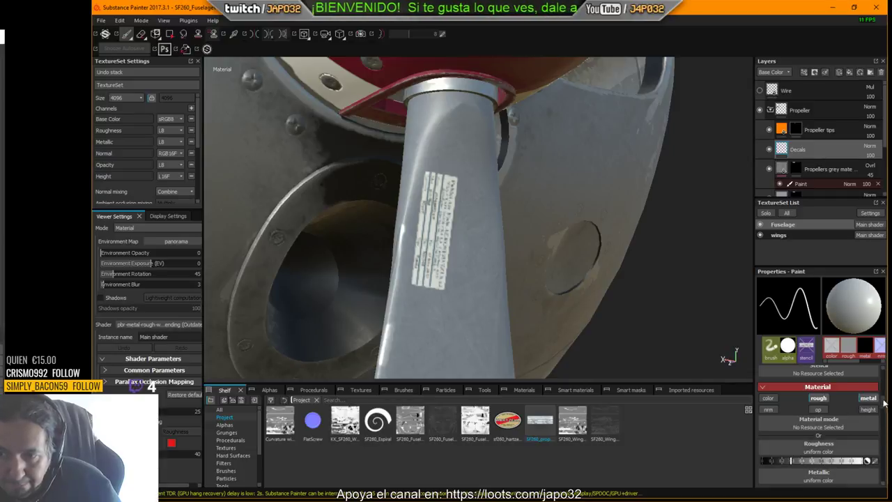
scroll(883, 403, down, 3)
click(805, 402)
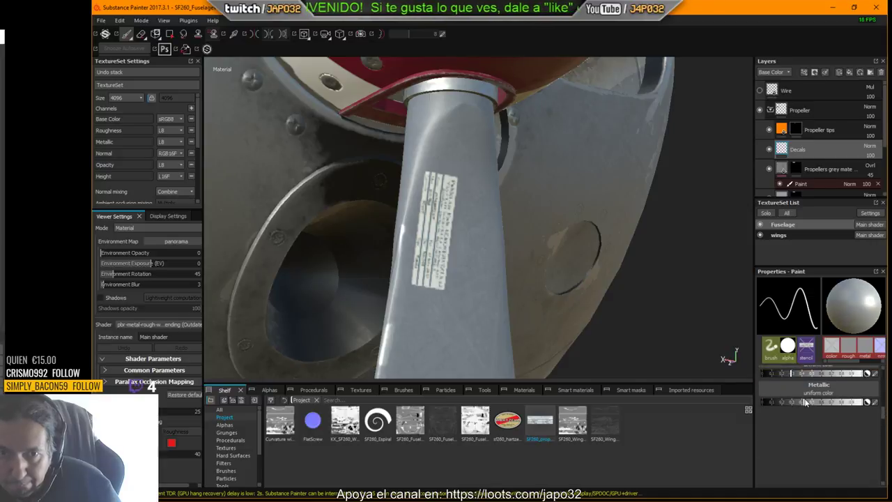
drag(805, 402, 774, 403)
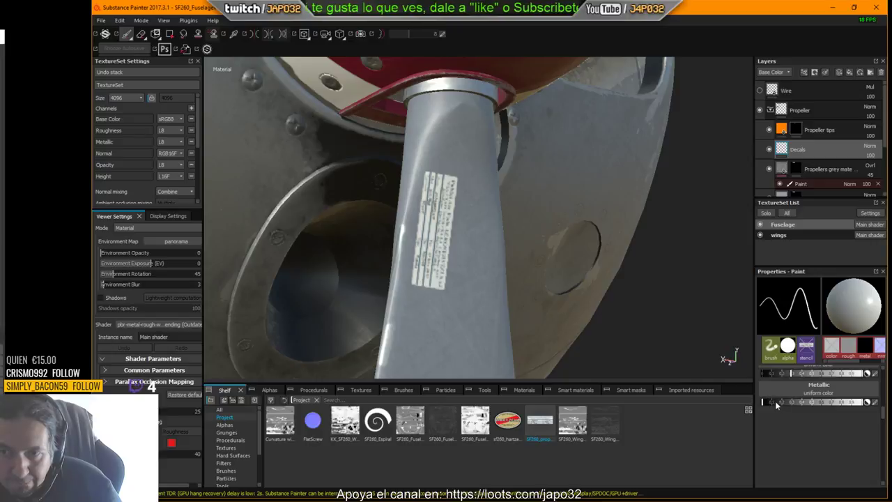
alt+drag(558, 279, 599, 275)
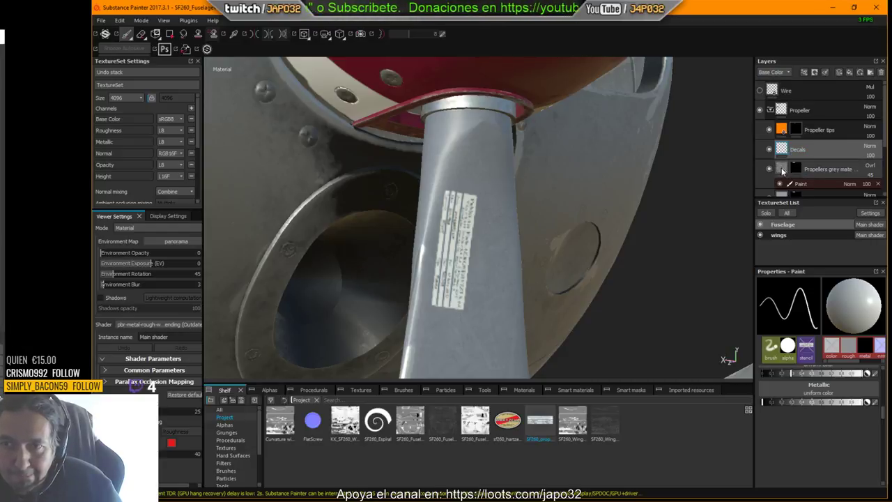
click(787, 168)
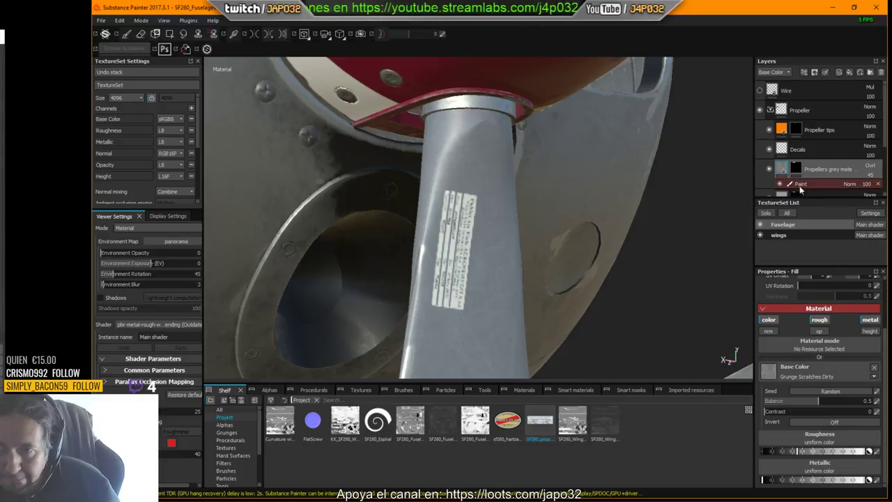
Reselect the Paint layer, orbit around the propeller shaft, and rotate the environment lighting to 283
click(800, 187)
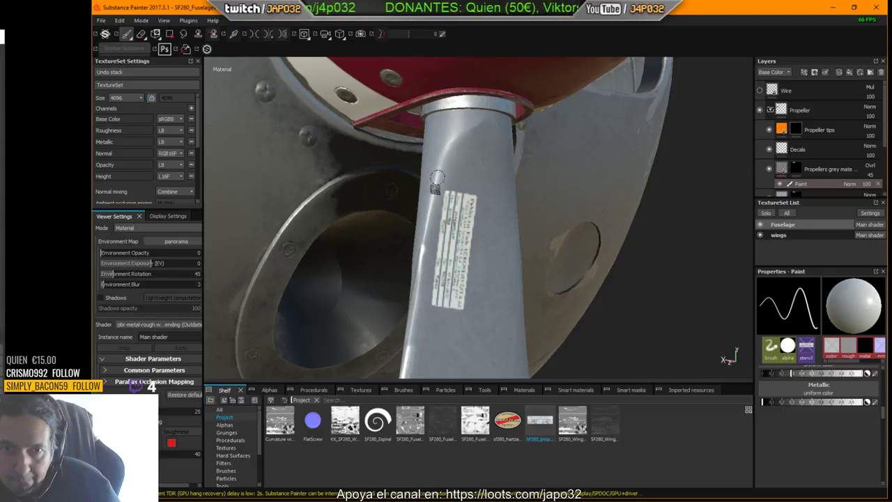
alt+drag(589, 240, 474, 229)
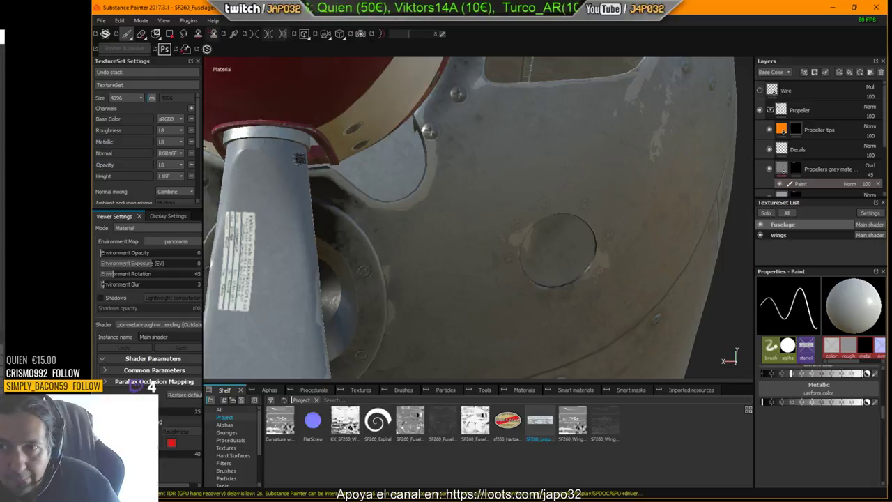
mouse_move(521, 191)
alt+mouse_down()
mouse_move(474, 195)
mouse_move(617, 241)
alt+mouse_up()
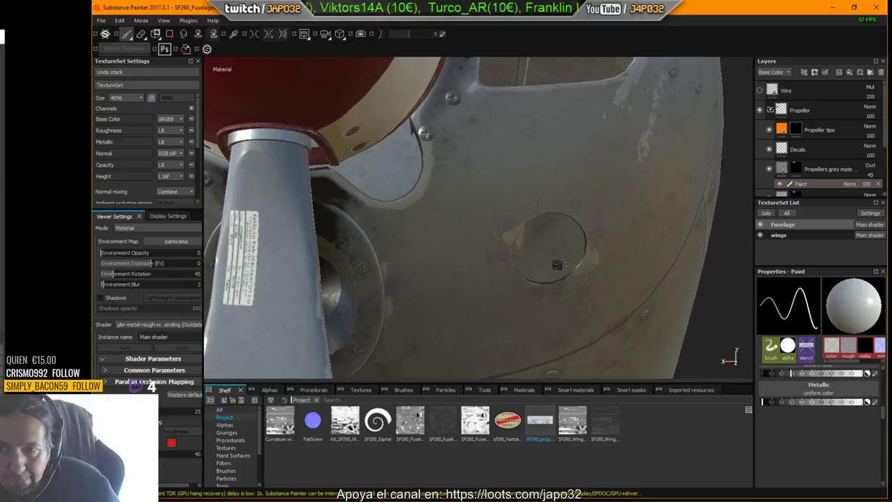
mouse_move(558, 265)
alt+mouse_down()
mouse_move(517, 238)
mouse_move(579, 245)
alt+mouse_up()
mouse_move(560, 235)
shift+right_down()
mouse_move(634, 230)
mouse_move(534, 170)
shift+right_up()
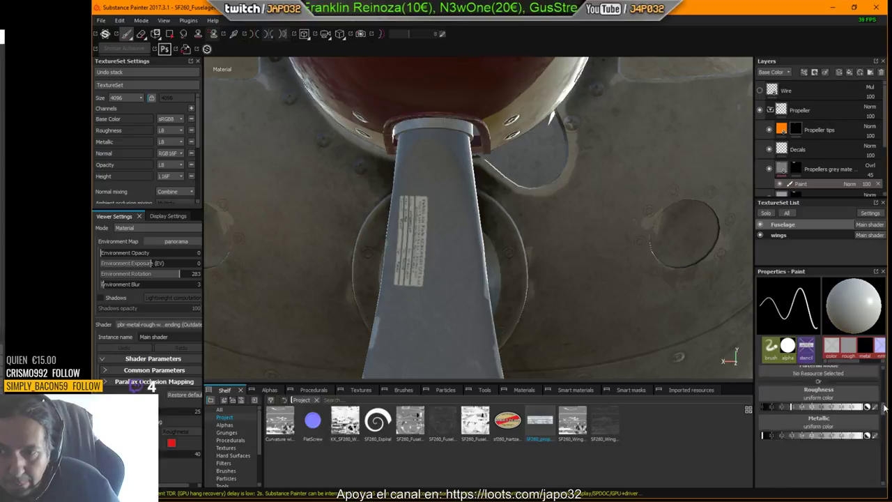
drag(884, 413, 890, 373)
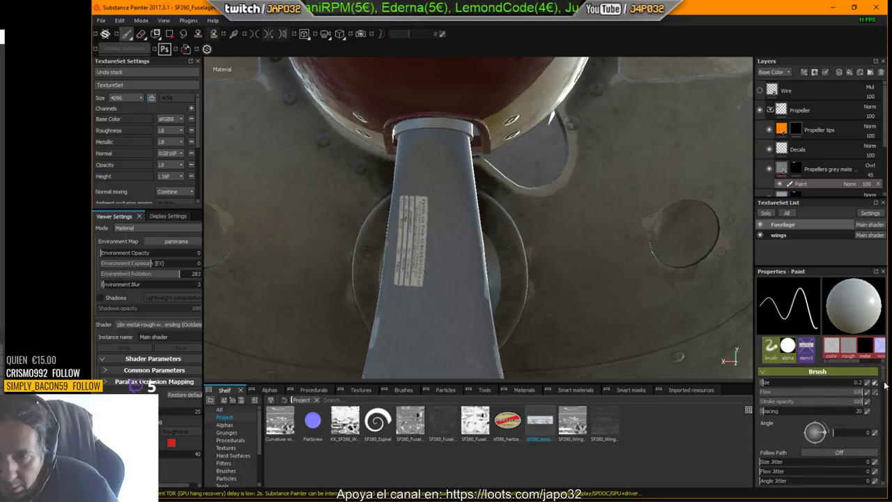
Enable the color channel and disable the metal channel in the paint material channels
drag(885, 386, 883, 402)
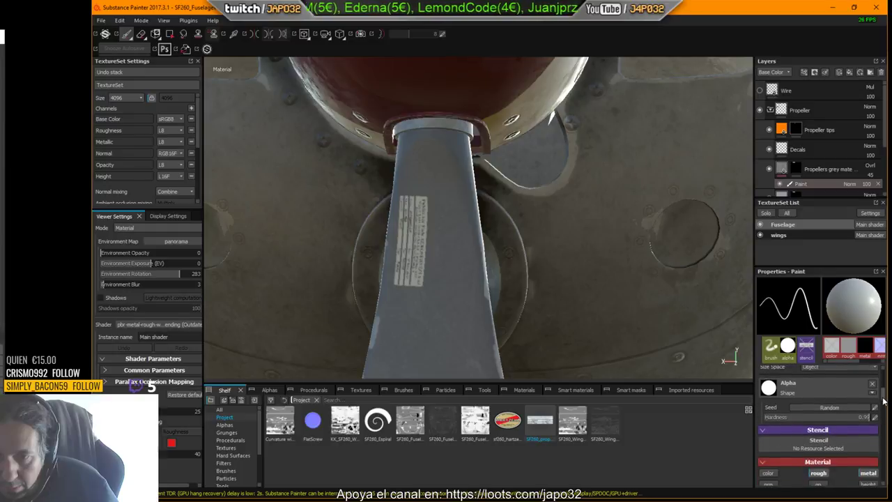
drag(884, 402, 890, 371)
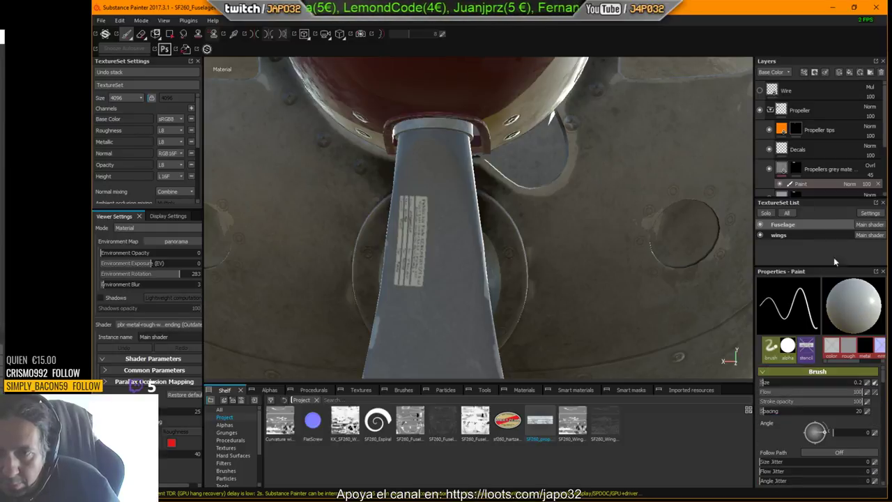
drag(881, 383, 884, 398)
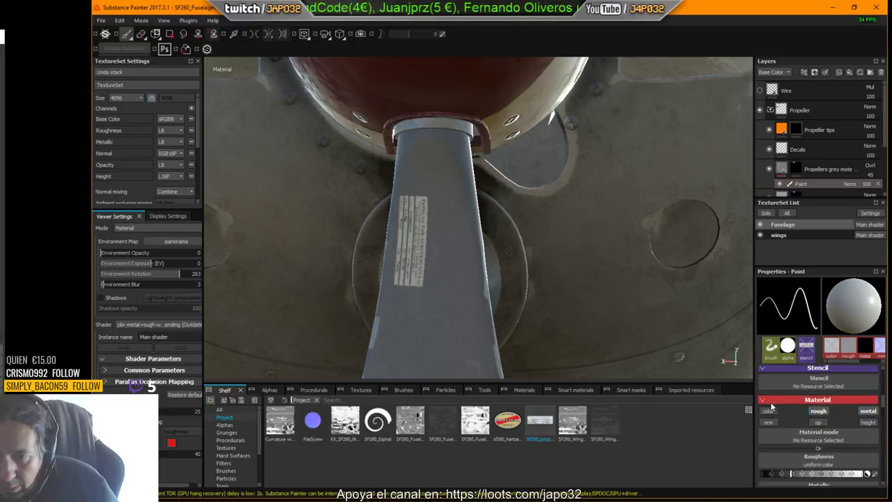
click(768, 411)
click(867, 411)
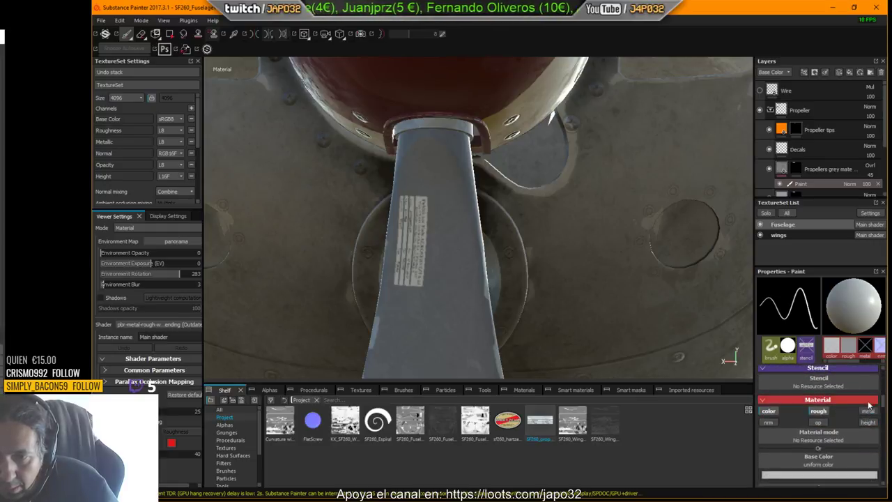
click(824, 411)
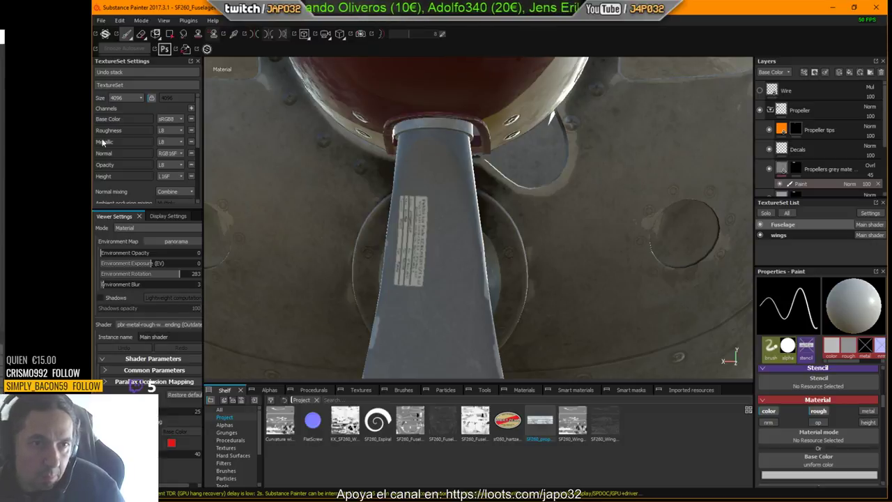
Pick the Default Soft brush and shrink it to a small size
click(227, 471)
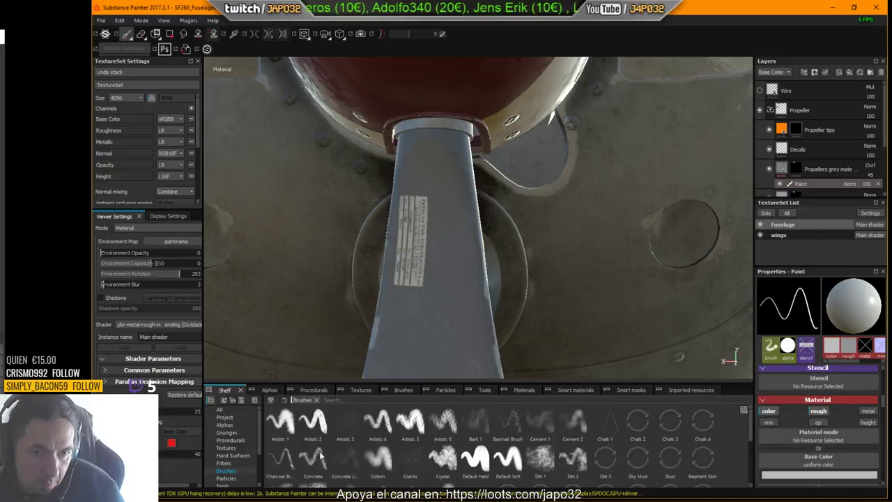
click(507, 460)
ctrl+right_drag(417, 242, 359, 256)
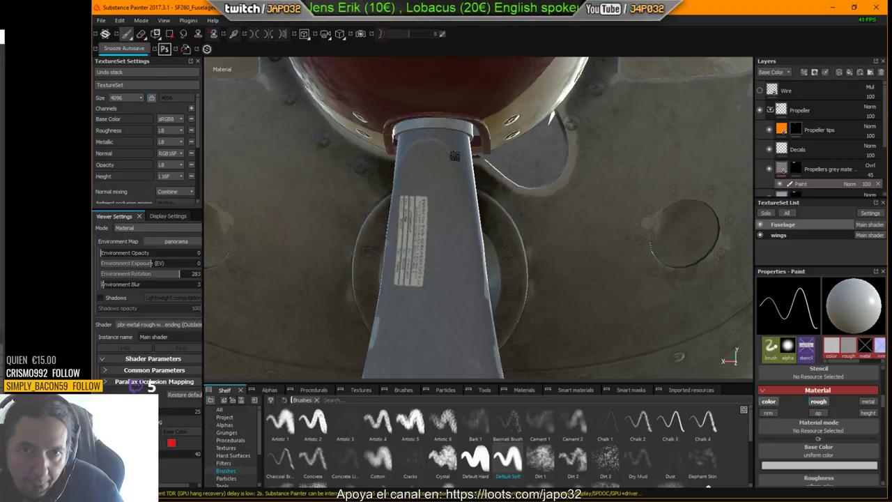
mouse_move(481, 161)
alt+mouse_down()
mouse_move(596, 217)
mouse_move(612, 204)
alt+mouse_up()
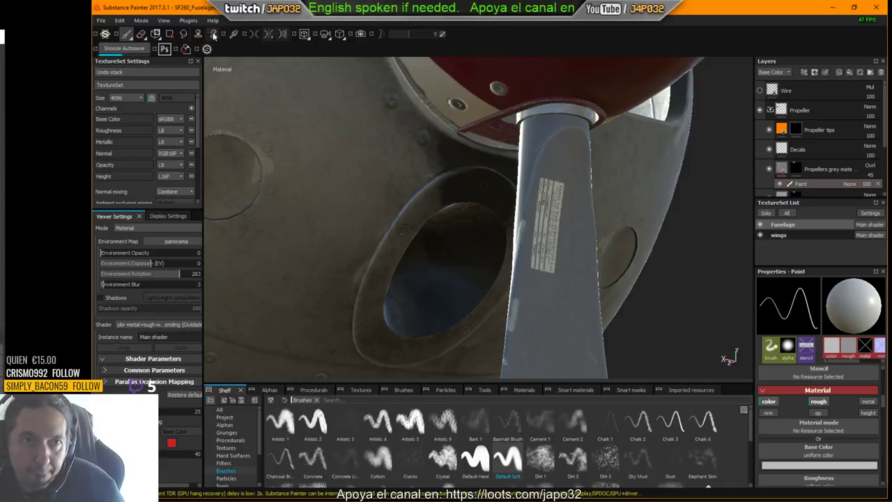
Toggle between Eraser and Paint while orbiting the spinner, rotating the environment lighting to 121
click(141, 34)
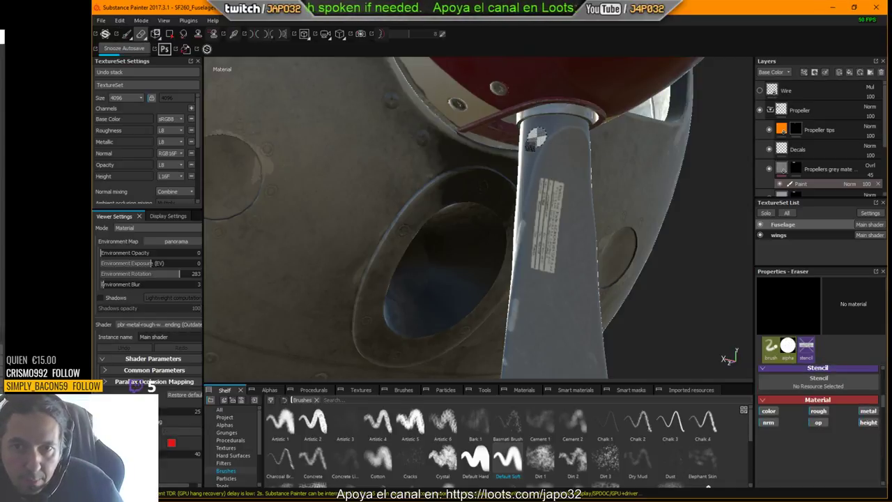
alt+drag(535, 142, 415, 204)
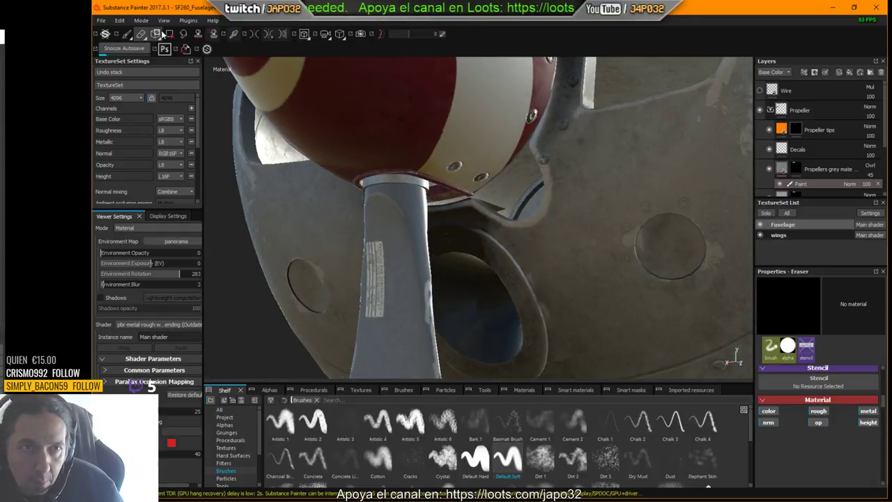
click(126, 34)
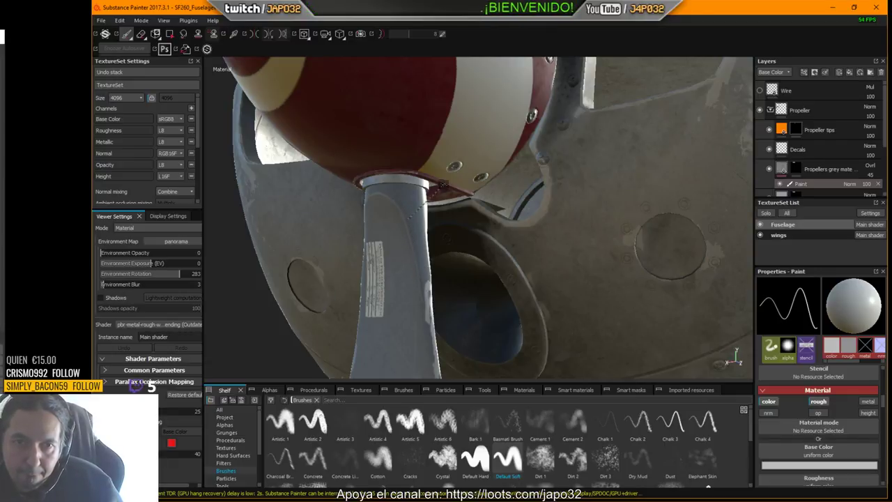
shift+right_drag(393, 201, 522, 185)
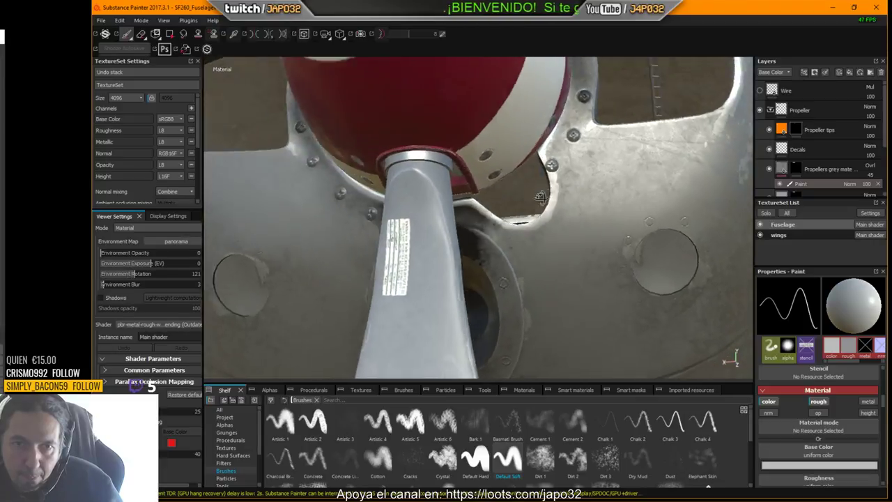
mouse_move(523, 185)
alt+mouse_down()
mouse_move(671, 195)
mouse_move(491, 232)
alt+mouse_up()
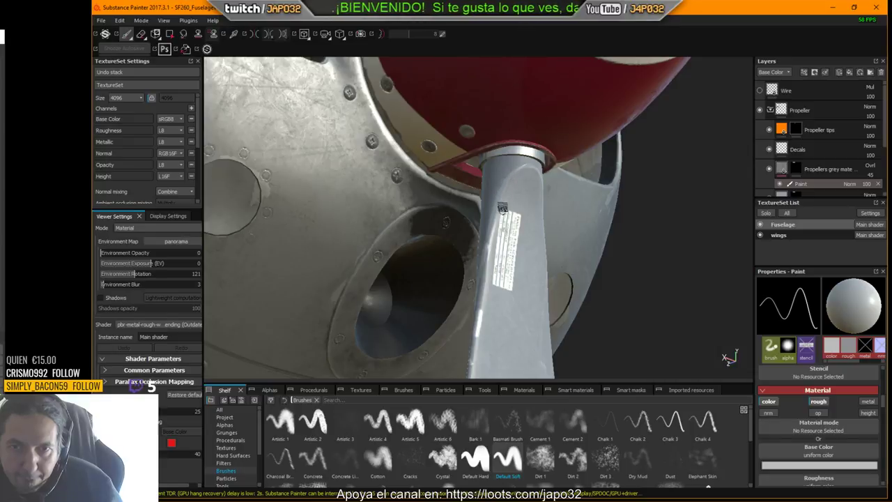
click(142, 35)
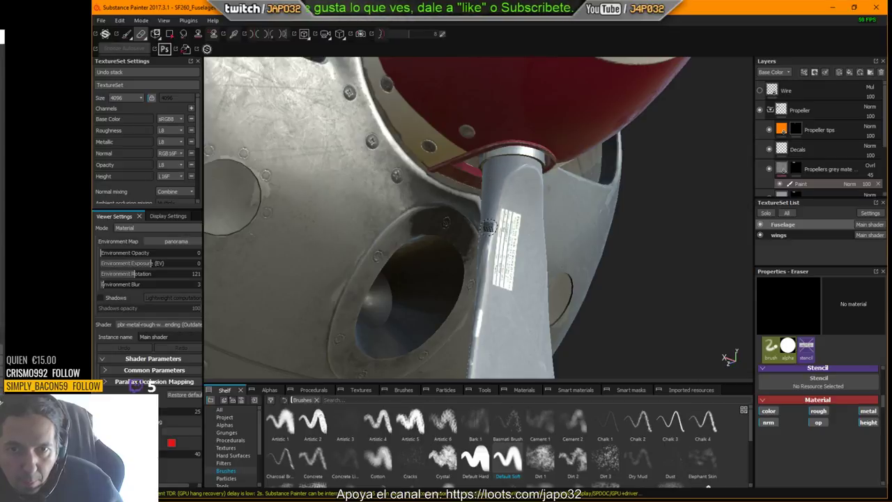
alt+drag(486, 248, 485, 195)
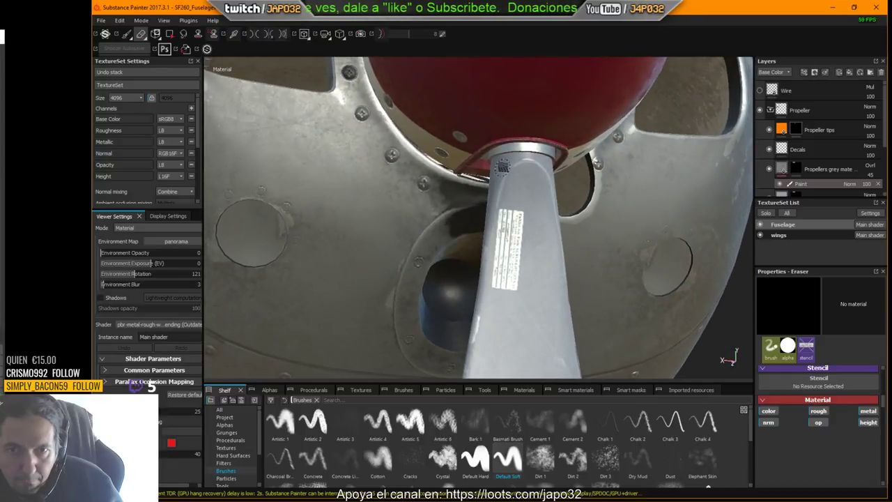
click(126, 33)
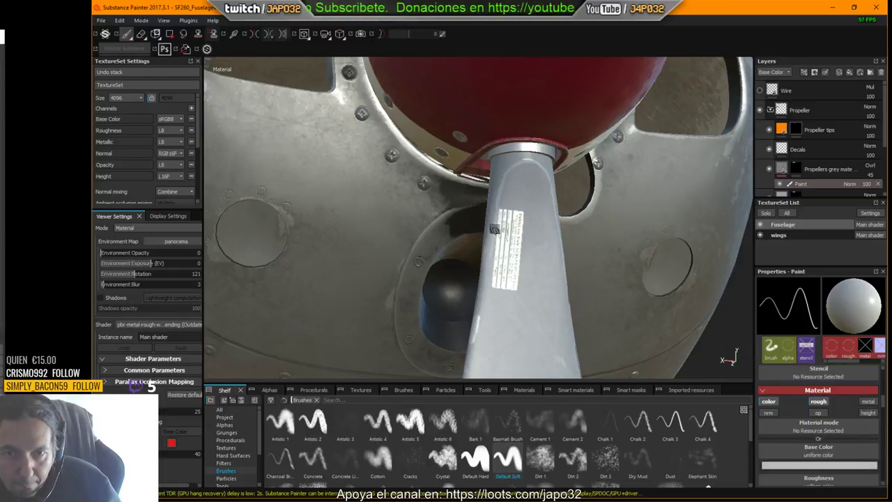
mouse_move(543, 216)
alt+mouse_down()
mouse_move(569, 202)
mouse_move(593, 242)
mouse_move(558, 244)
alt+mouse_up()
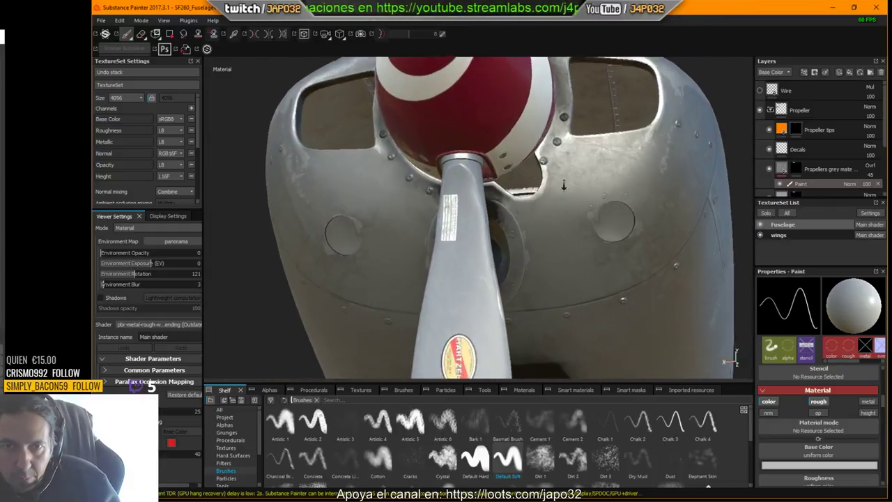
alt+right_drag(557, 244, 546, 199)
alt+drag(547, 199, 594, 203)
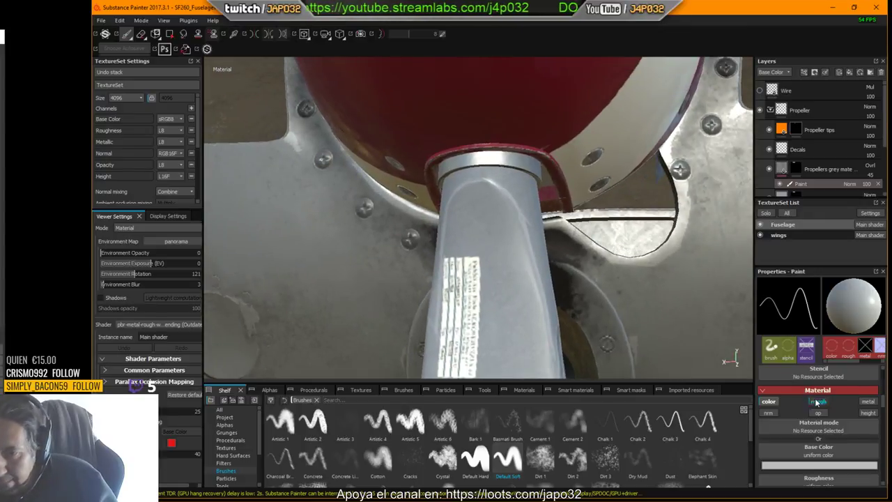
click(819, 465)
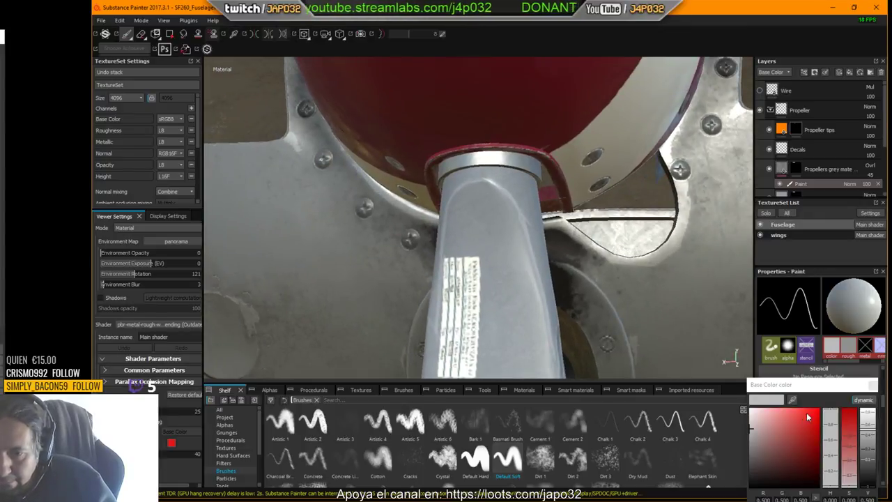
drag(806, 412, 740, 453)
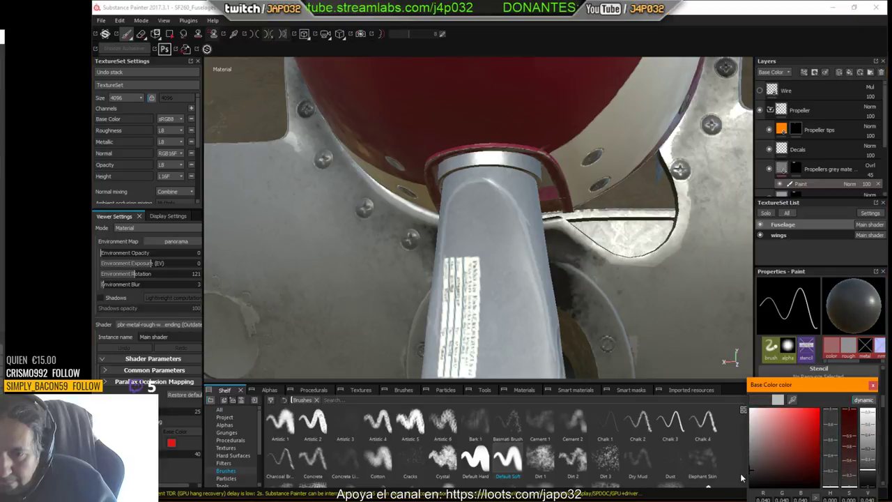
click(615, 460)
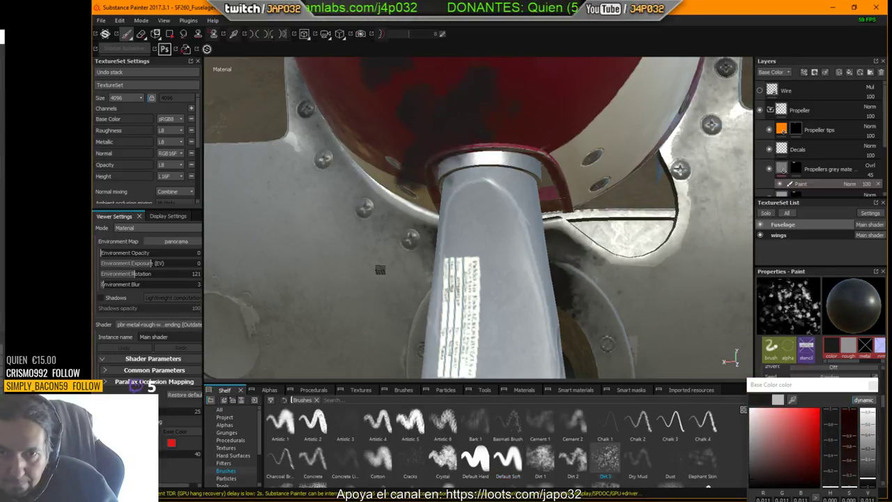
drag(460, 209, 480, 268)
key(ctrl+z)
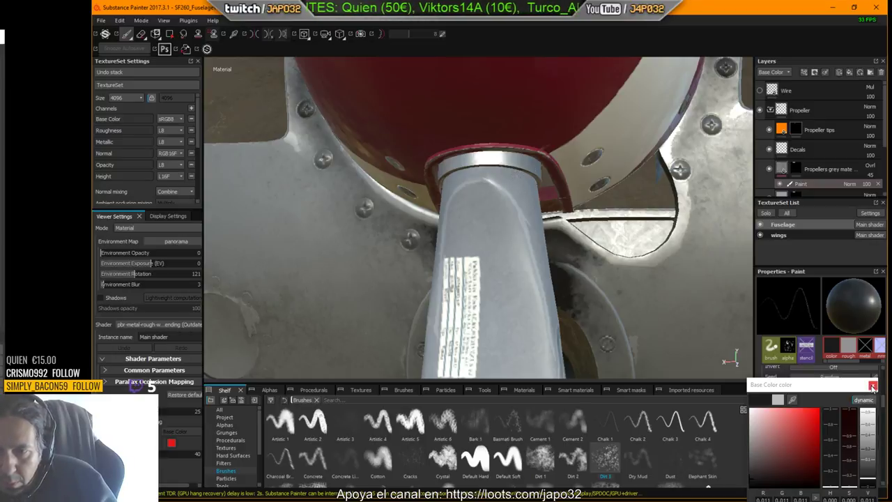
click(873, 386)
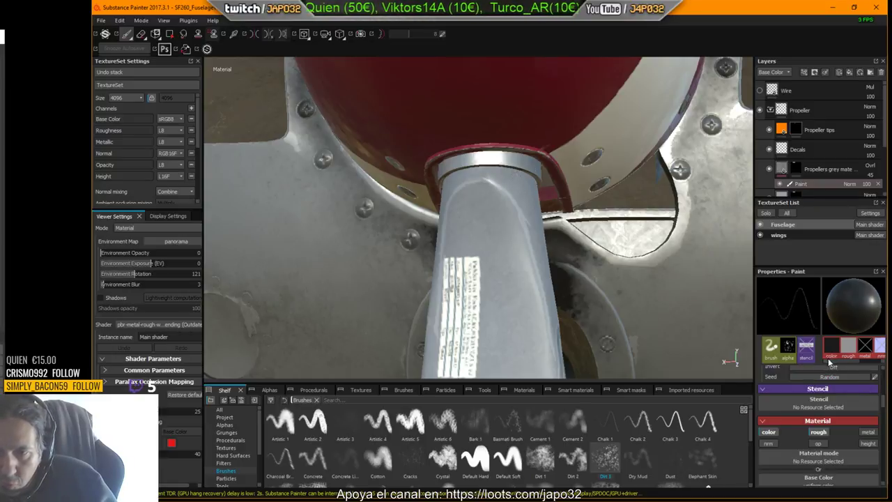
click(502, 460)
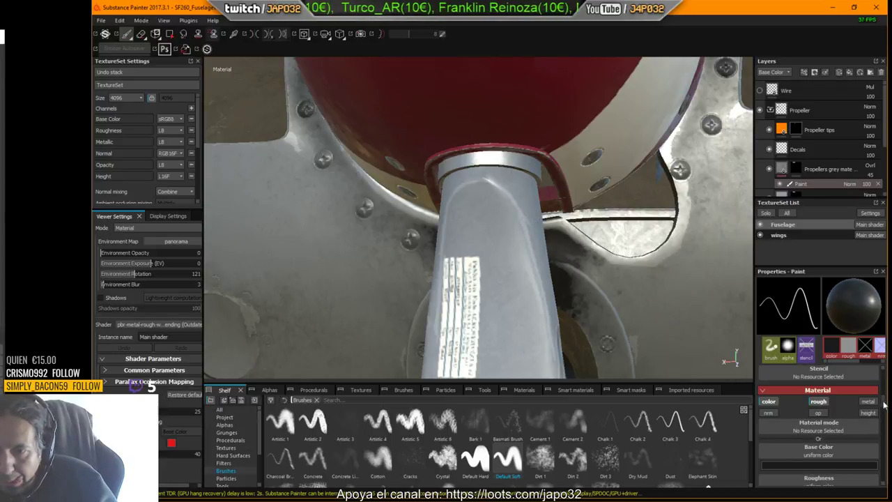
scroll(844, 413, up, 2)
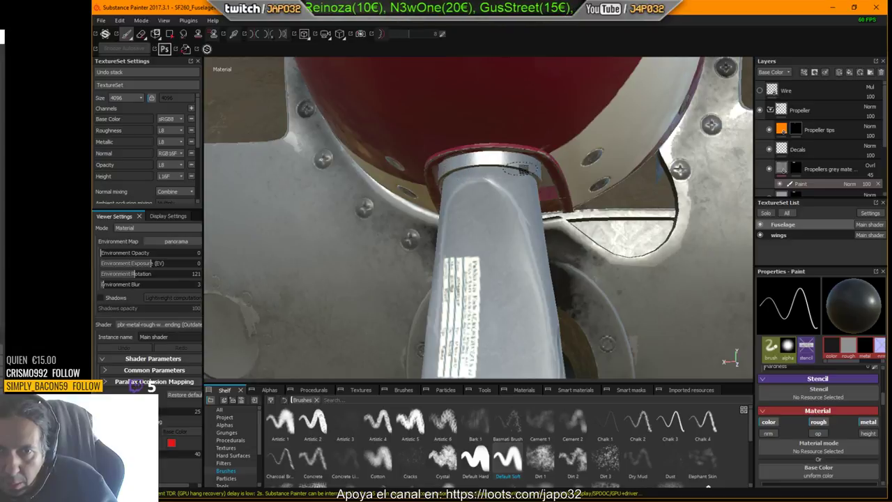
alt+drag(558, 217, 657, 194)
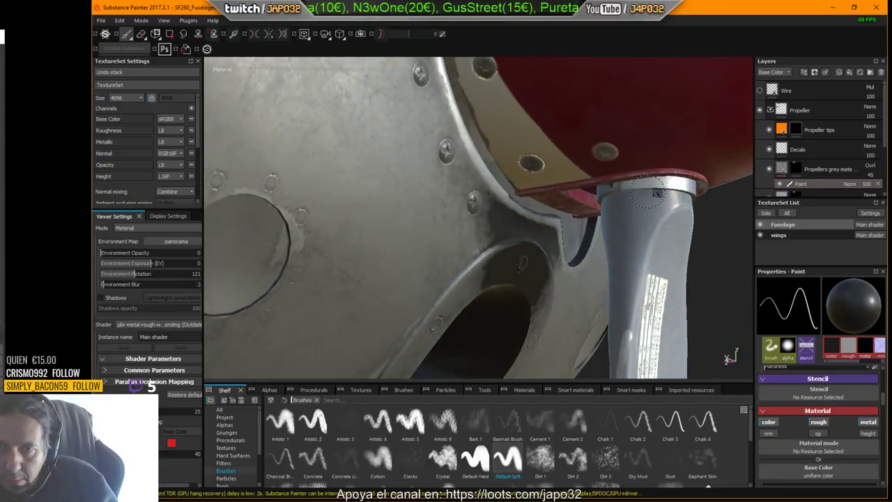
mouse_move(659, 199)
alt+mouse_down()
mouse_move(709, 212)
mouse_move(599, 206)
mouse_move(603, 195)
mouse_move(652, 203)
mouse_move(662, 218)
mouse_move(606, 223)
mouse_move(474, 201)
alt+mouse_up()
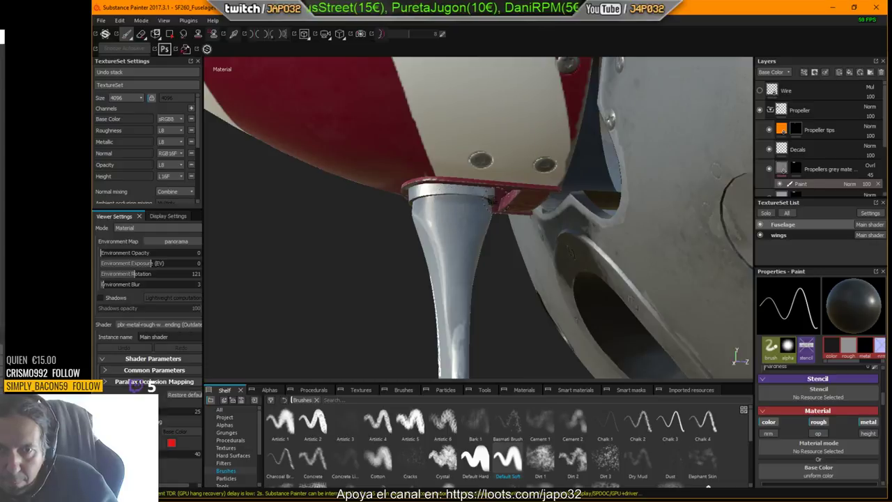
alt+drag(521, 218, 455, 212)
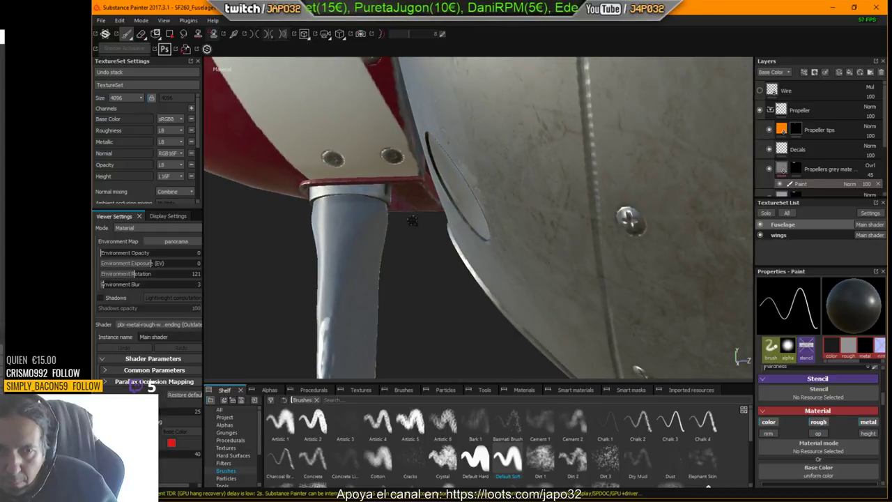
mouse_move(375, 195)
alt+mouse_down()
mouse_move(379, 130)
mouse_move(627, 174)
mouse_move(715, 267)
alt+mouse_up()
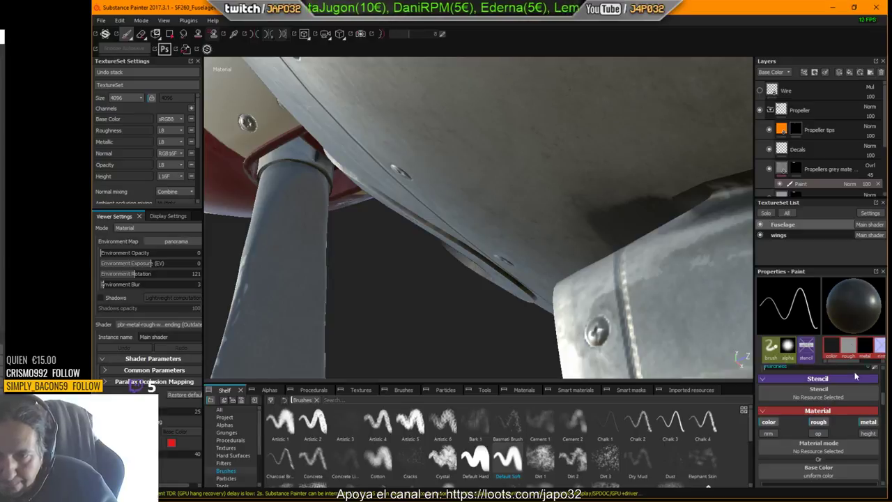
drag(886, 397, 886, 406)
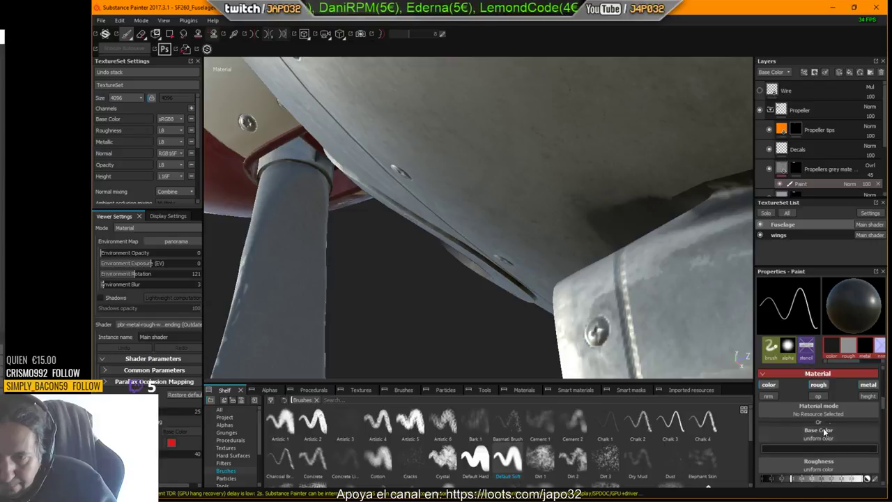
Set the paint Base Color to pure white and start rotating the environment lighting
click(823, 445)
drag(775, 422, 751, 410)
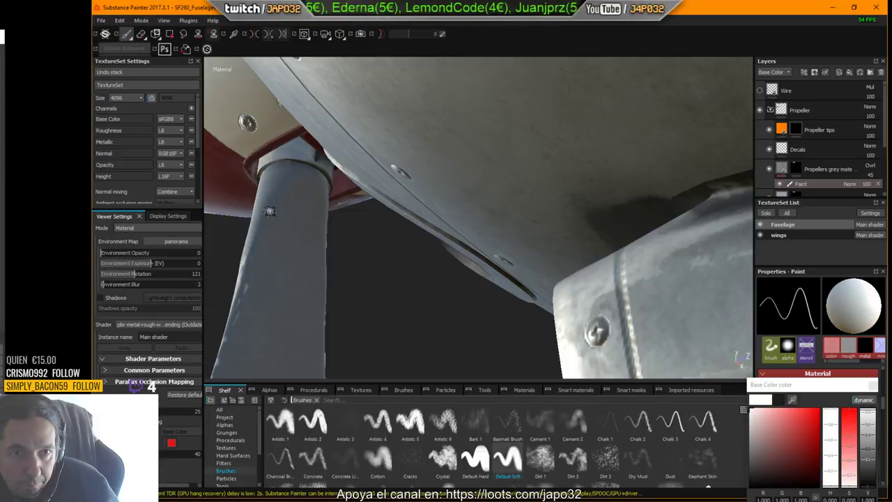
shift+right_drag(313, 221, 390, 213)
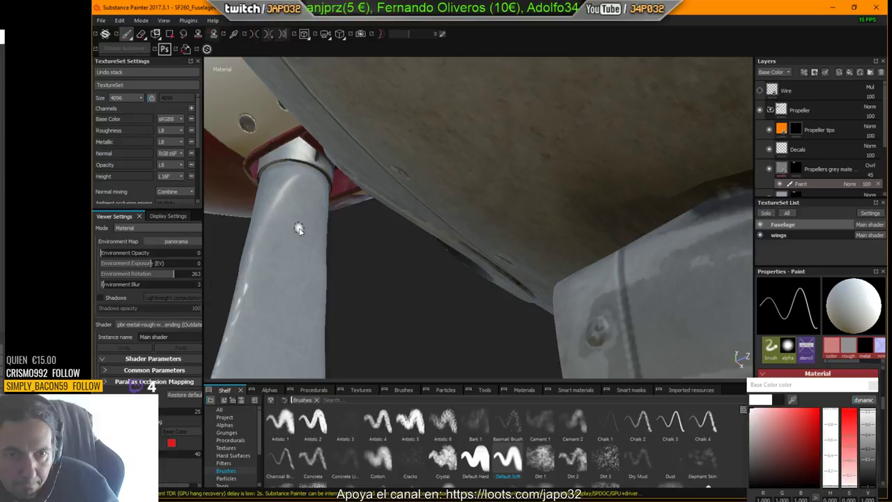
right_click(298, 228)
click(292, 230)
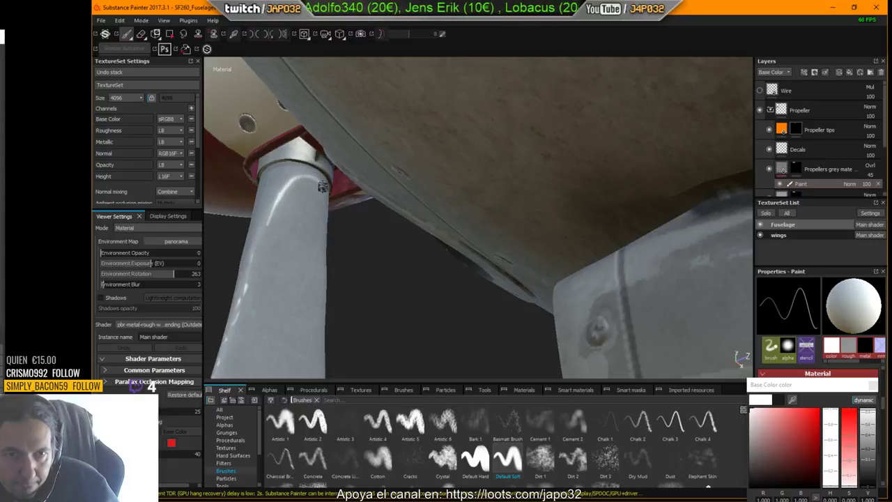
Rotate the lighting to 297 under the propeller shaft and show tool presets on the shelf
mouse_move(322, 186)
alt+mouse_down()
mouse_move(347, 243)
mouse_move(400, 307)
alt+mouse_up()
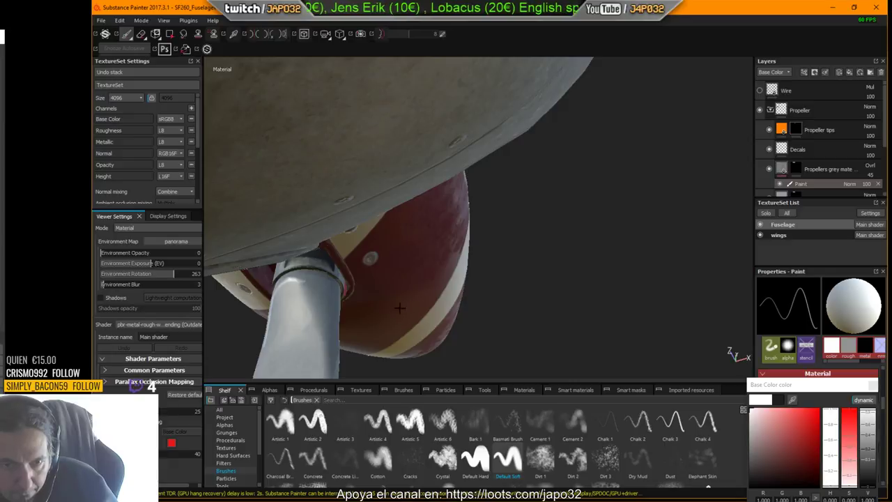
shift+right_drag(400, 308, 398, 277)
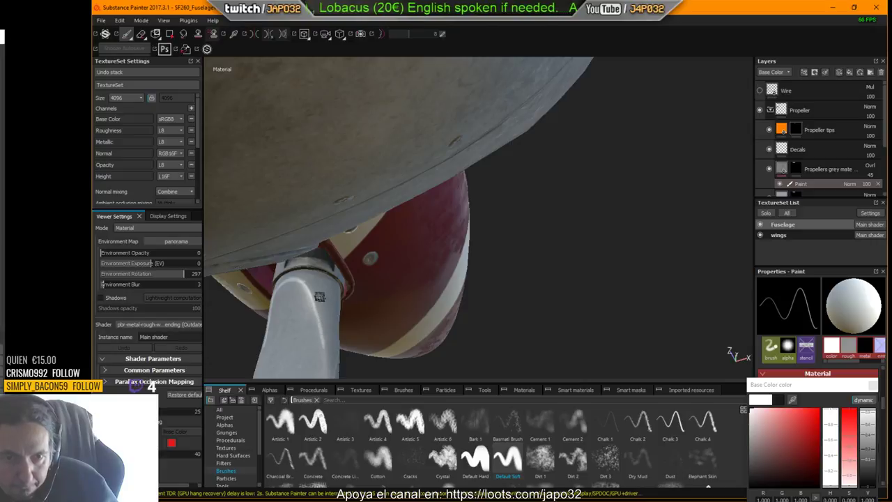
mouse_move(319, 296)
alt+mouse_down()
mouse_move(374, 269)
mouse_move(300, 291)
alt+mouse_up()
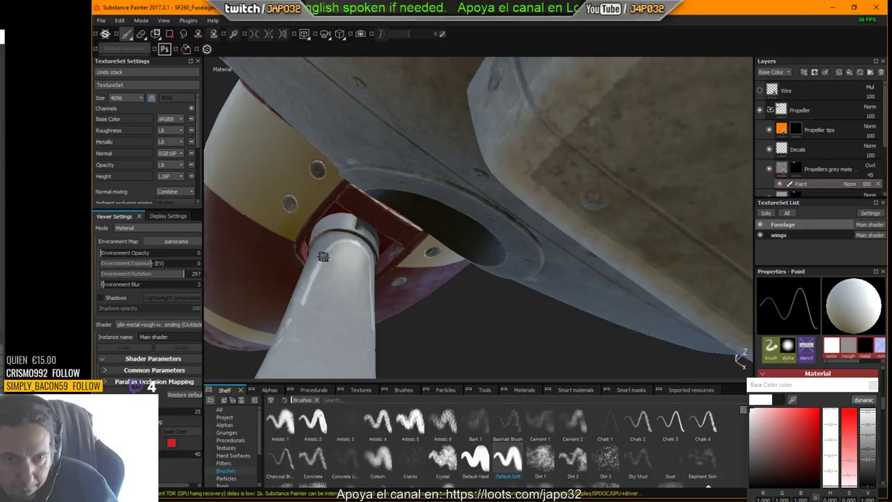
mouse_move(330, 245)
alt+mouse_down()
mouse_move(463, 295)
mouse_move(514, 253)
mouse_move(541, 259)
mouse_move(516, 264)
alt+mouse_up()
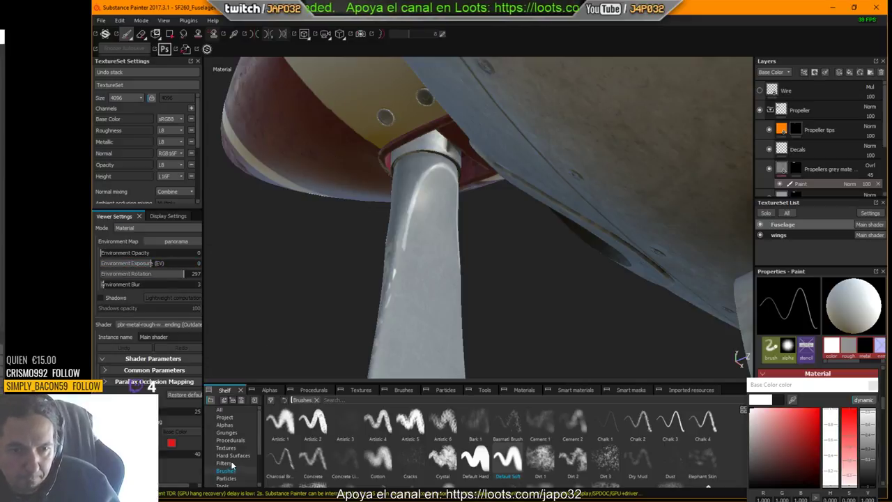
click(228, 485)
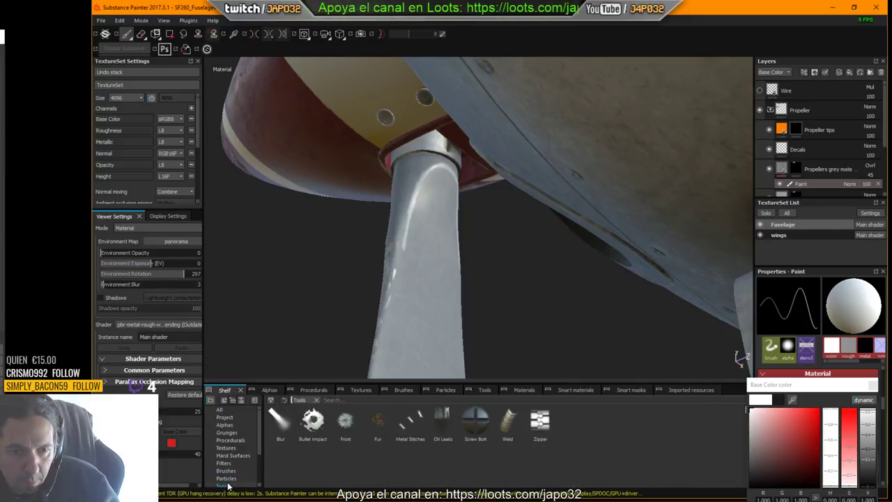
Select the Blur smudge preset, shrink its brush, and rotate the lighting to 252
click(276, 428)
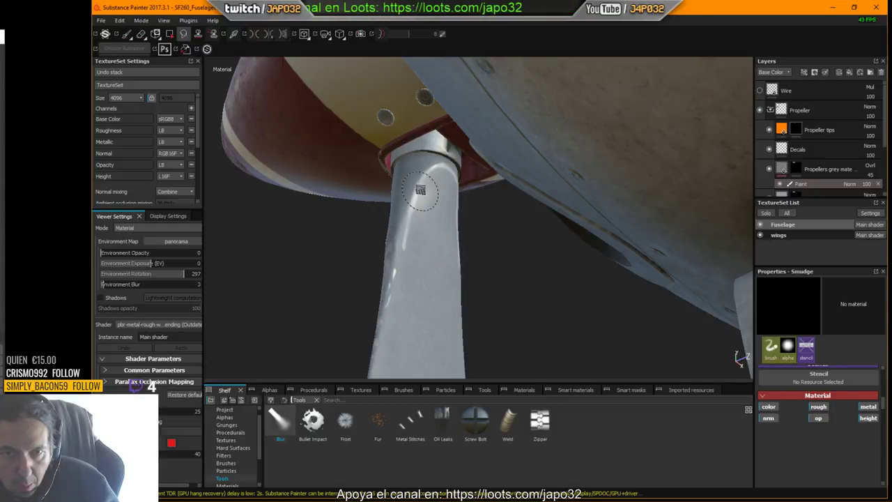
alt+drag(421, 185, 483, 252)
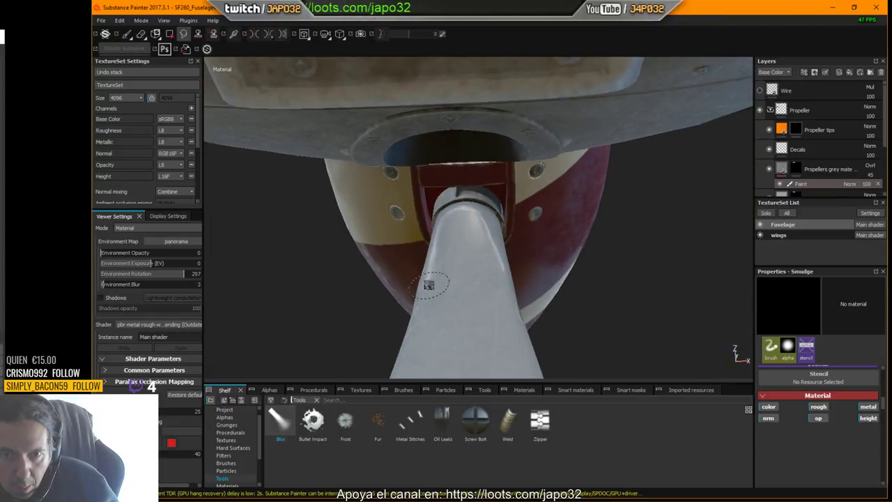
alt+drag(437, 287, 502, 264)
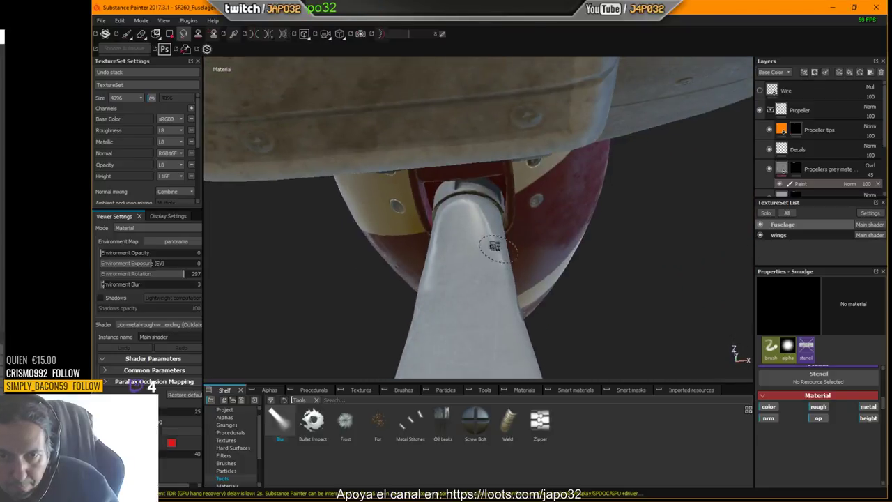
mouse_move(478, 229)
alt+mouse_down()
mouse_move(717, 289)
mouse_move(693, 291)
alt+mouse_up()
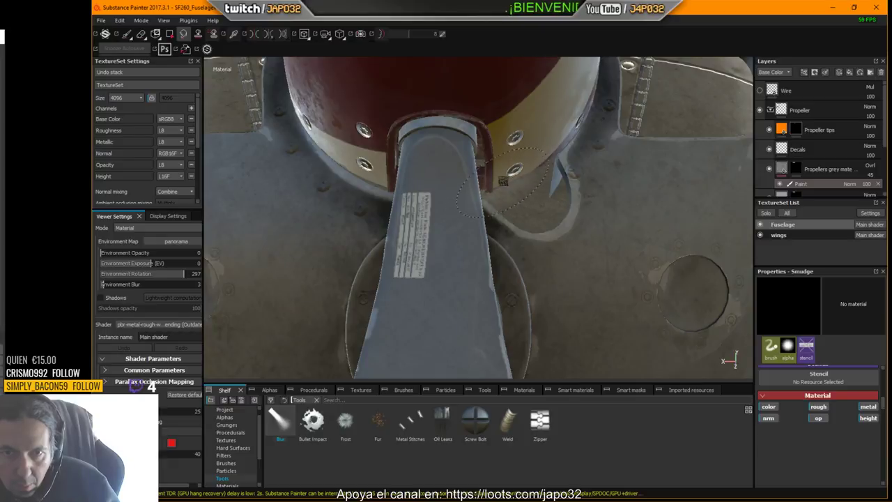
shift+right_drag(502, 180, 561, 184)
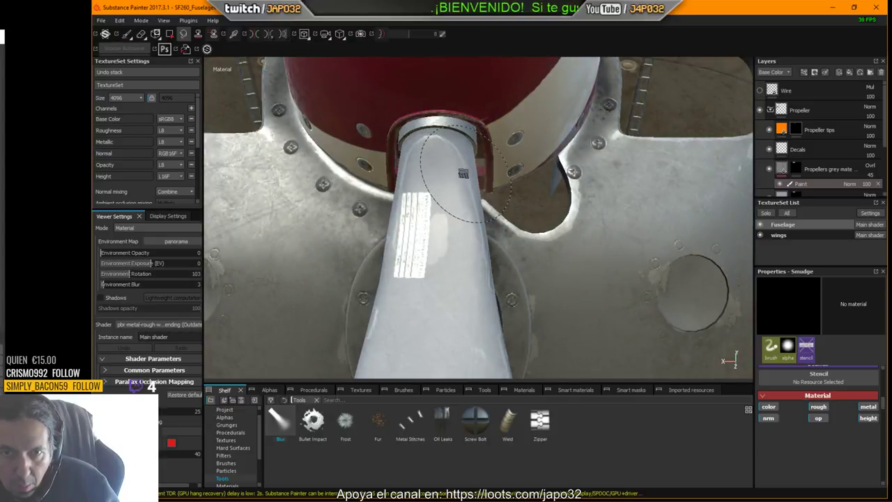
ctrl+right_drag(458, 173, 447, 174)
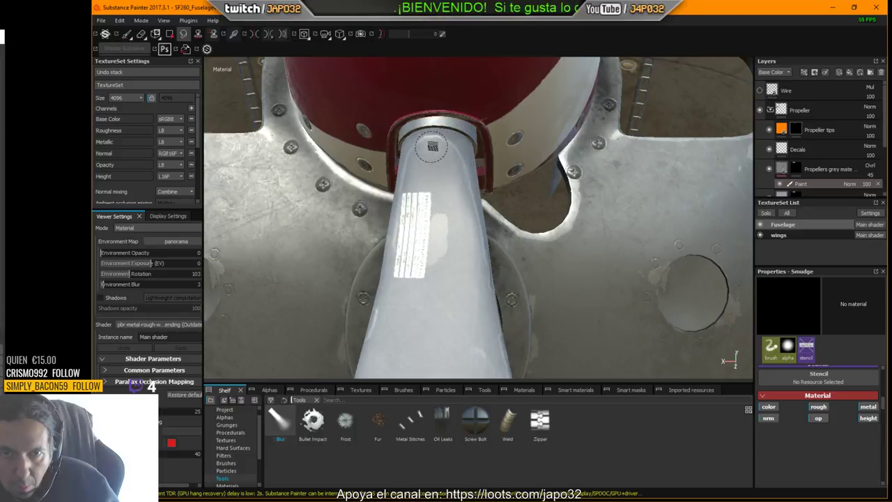
mouse_move(416, 177)
alt+mouse_down()
mouse_move(450, 167)
mouse_move(419, 283)
alt+mouse_up()
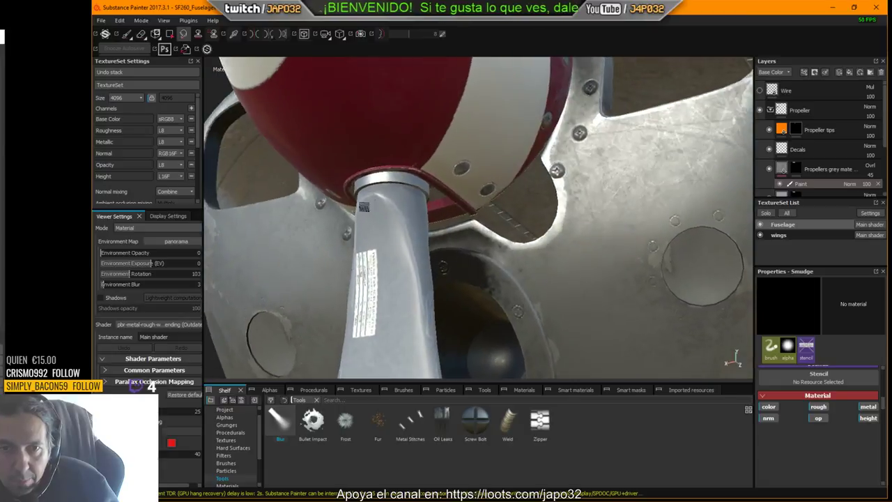
alt+drag(427, 317, 488, 292)
mouse_move(488, 292)
shift+right_down()
mouse_move(537, 262)
mouse_move(472, 259)
mouse_move(488, 259)
shift+right_up()
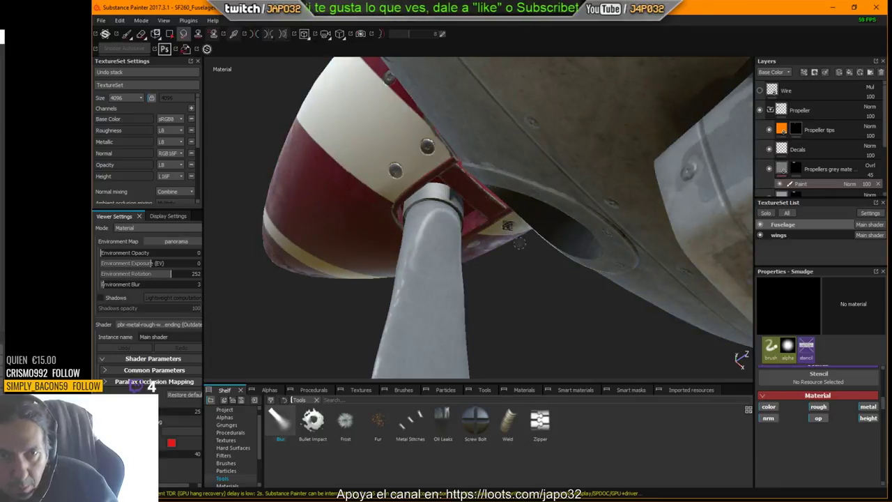
Switch to the Eraser tool and orbit around the propeller hub
click(145, 34)
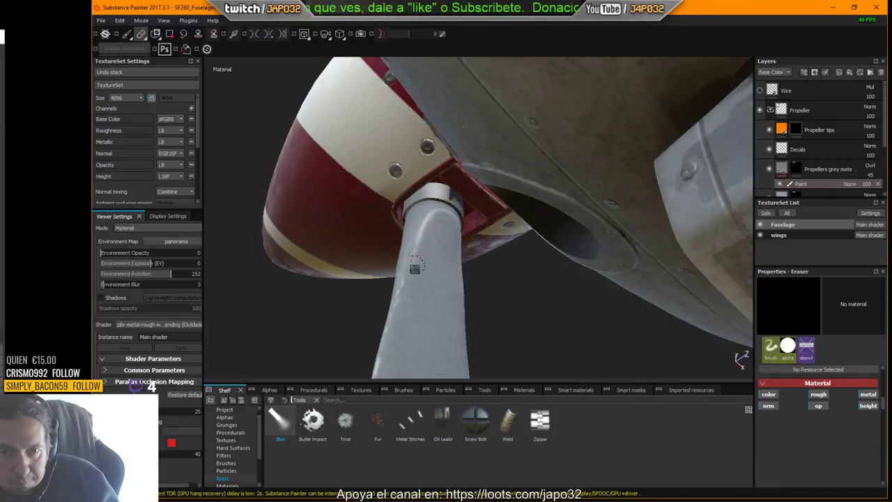
alt+drag(469, 288, 455, 294)
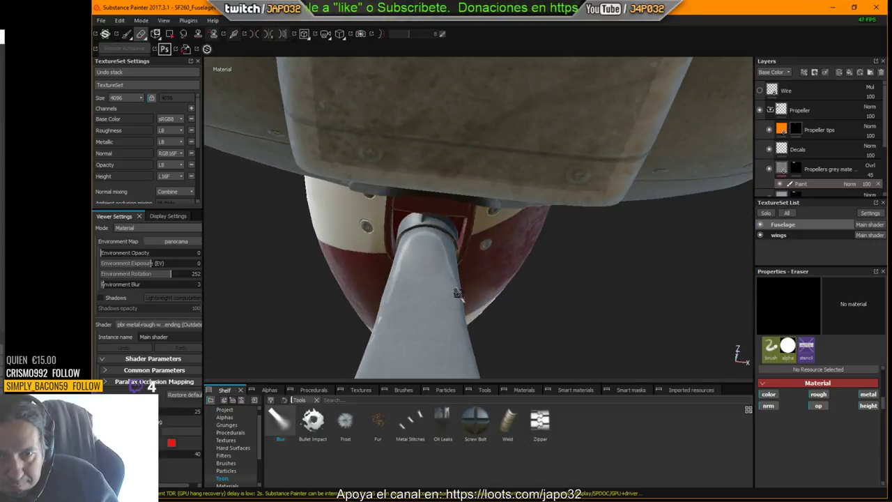
mouse_move(541, 295)
alt+mouse_down()
mouse_move(560, 276)
mouse_move(580, 293)
mouse_move(492, 289)
mouse_move(687, 339)
mouse_move(527, 288)
mouse_move(605, 246)
mouse_move(573, 281)
mouse_move(567, 219)
alt+mouse_up()
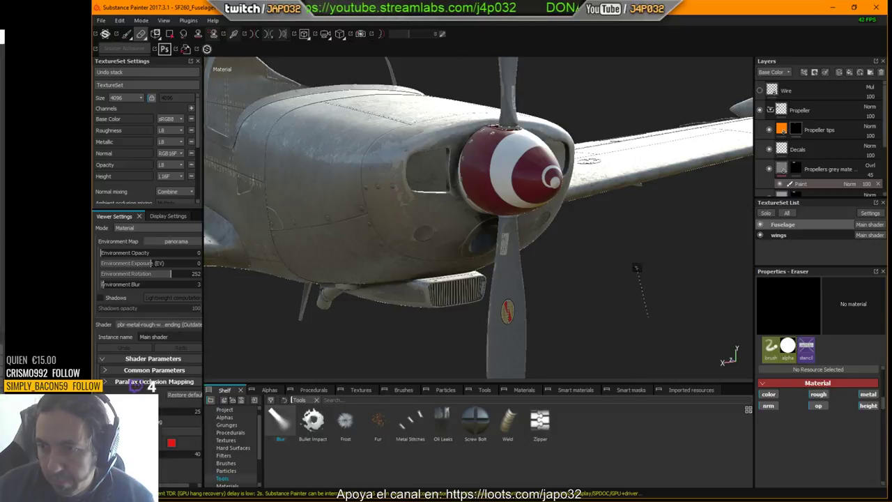
alt+drag(608, 259, 488, 265)
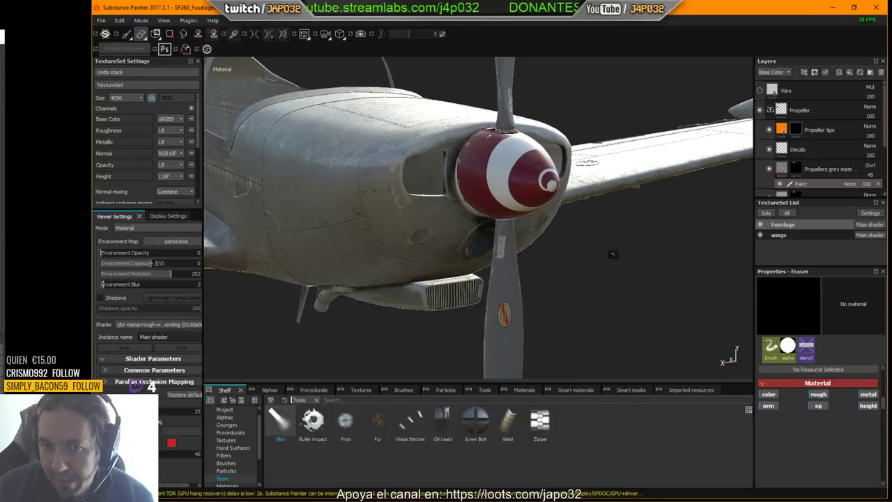
shift+right_drag(456, 276, 601, 292)
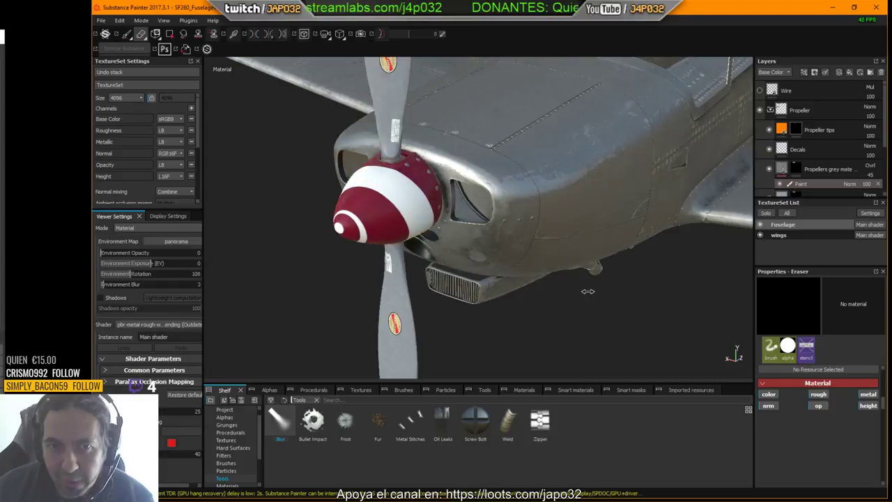
mouse_move(603, 292)
alt+mouse_down()
mouse_move(631, 302)
mouse_move(614, 299)
alt+mouse_up()
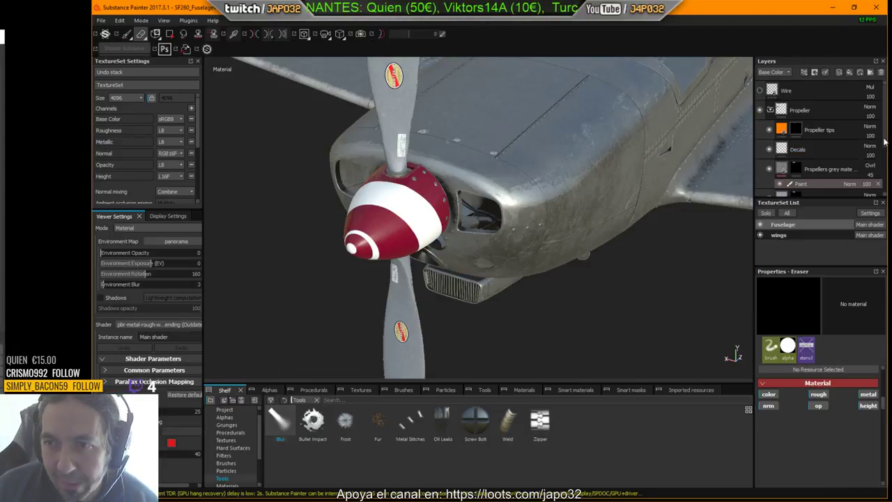
scroll(865, 154, down, 3)
scroll(822, 139, up, 3)
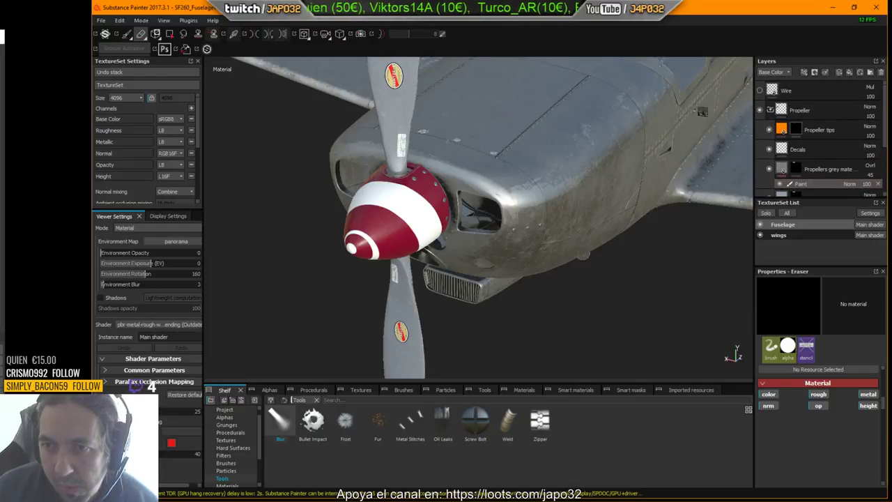
Expand MetalBase and toggle Fill layer 1's visibility off and back on
click(771, 110)
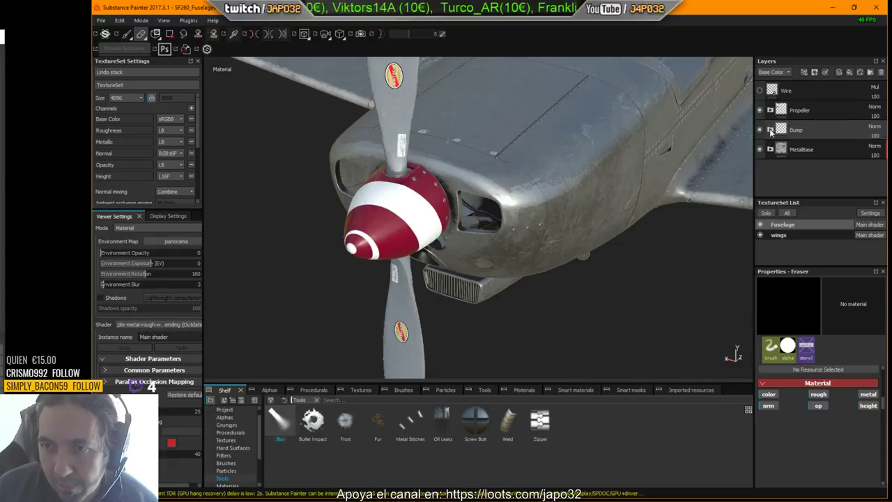
click(770, 148)
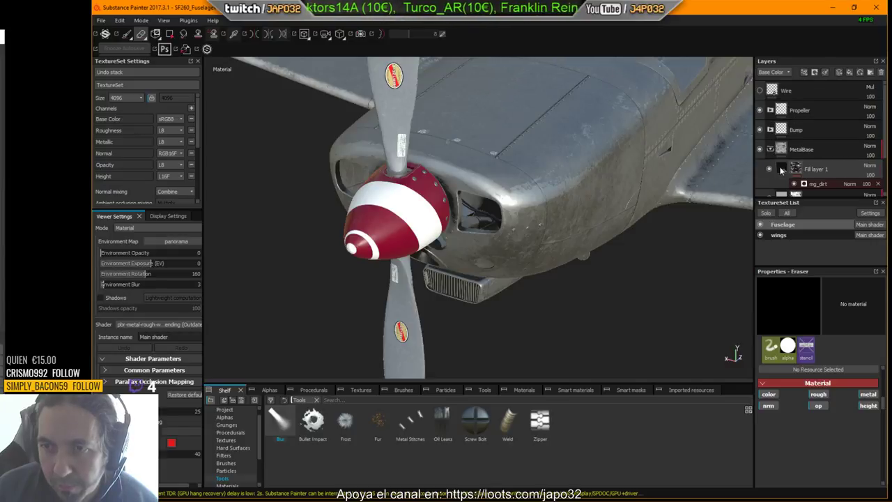
click(770, 169)
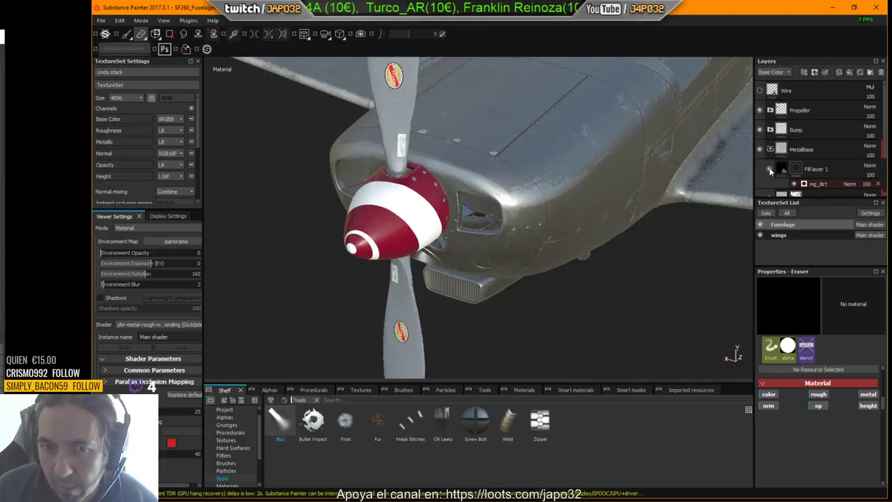
click(770, 170)
click(824, 169)
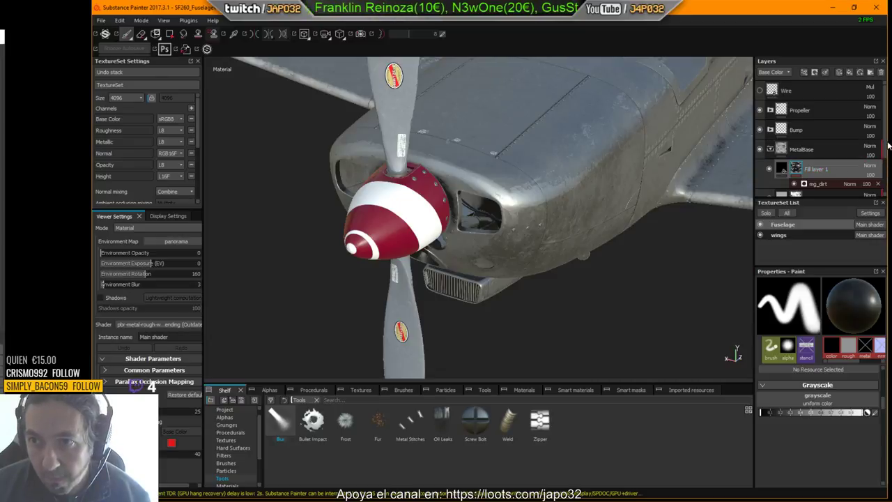
scroll(886, 164, down, 2)
scroll(886, 127, up, 3)
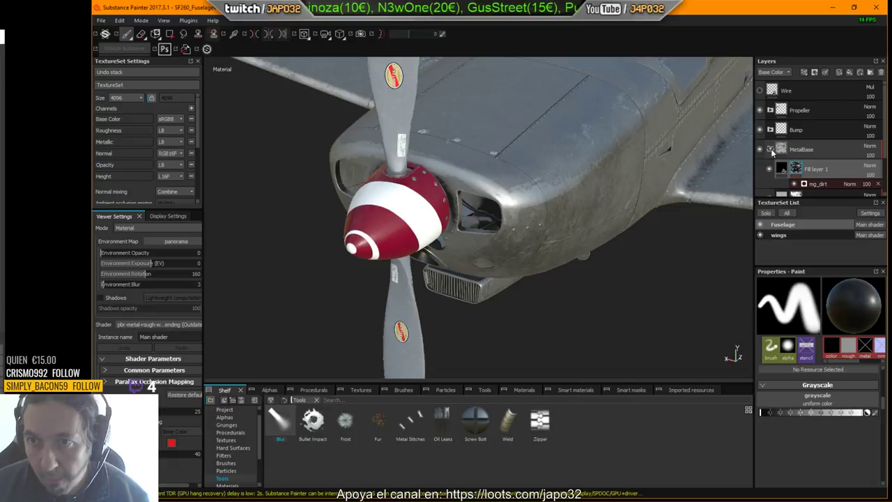
Collapse MetalBase, expand Propeller, and select the orange Propeller tips fill
click(771, 151)
click(771, 111)
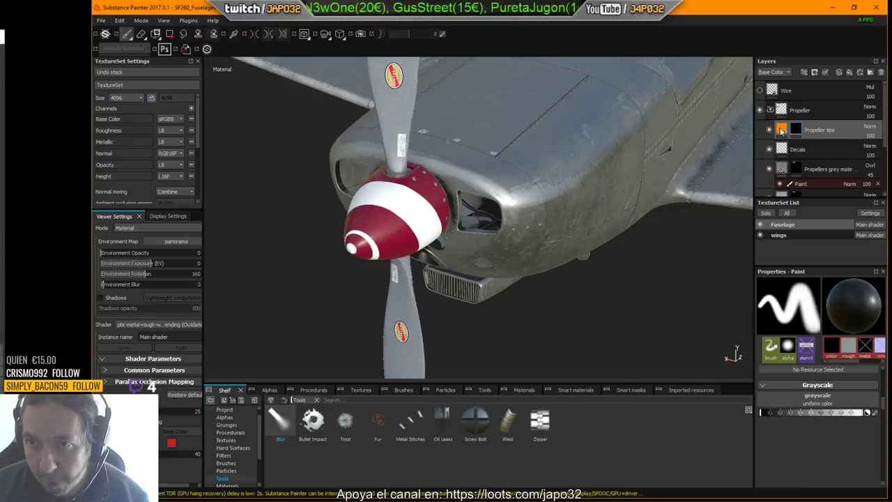
click(781, 130)
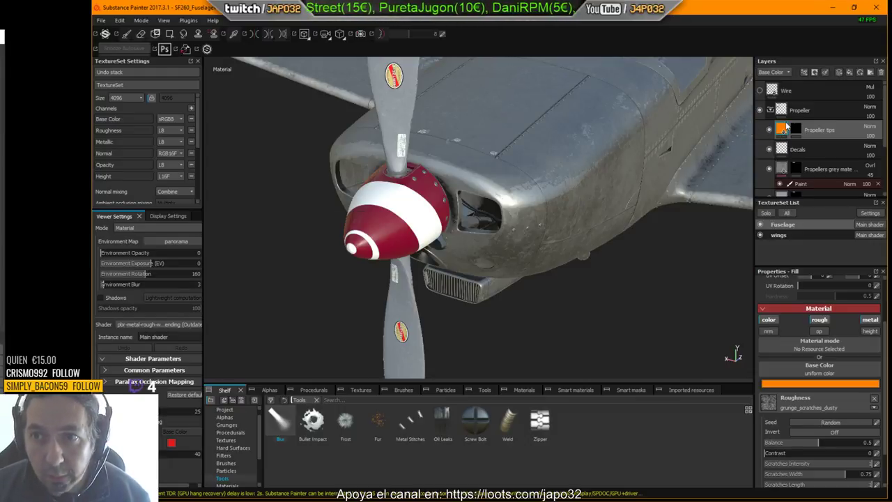
Expand MetalBase and double-click Fill layer 1 to show its Grunge Map 30 Custom roughness
right_click(784, 129)
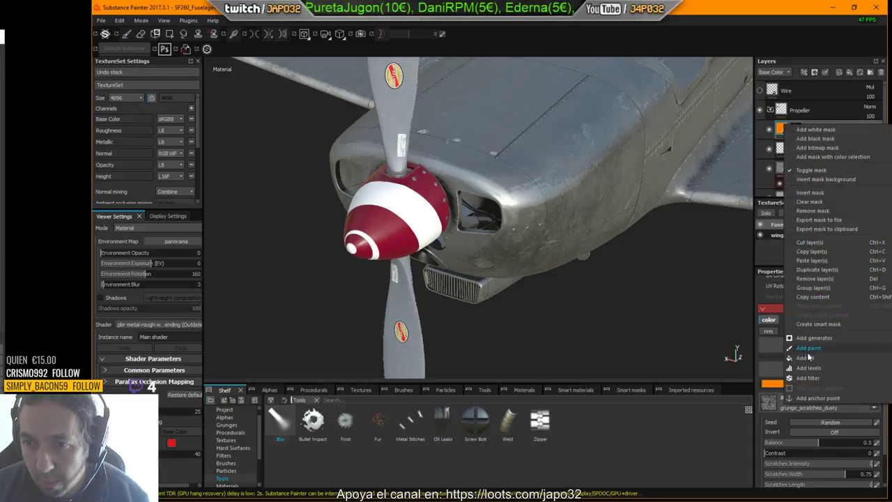
click(701, 5)
scroll(802, 168, down, 5)
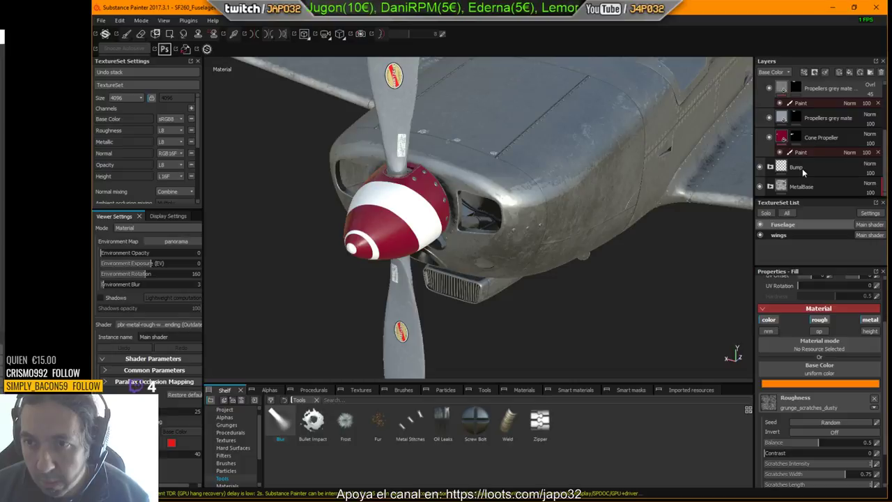
scroll(803, 168, up, 3)
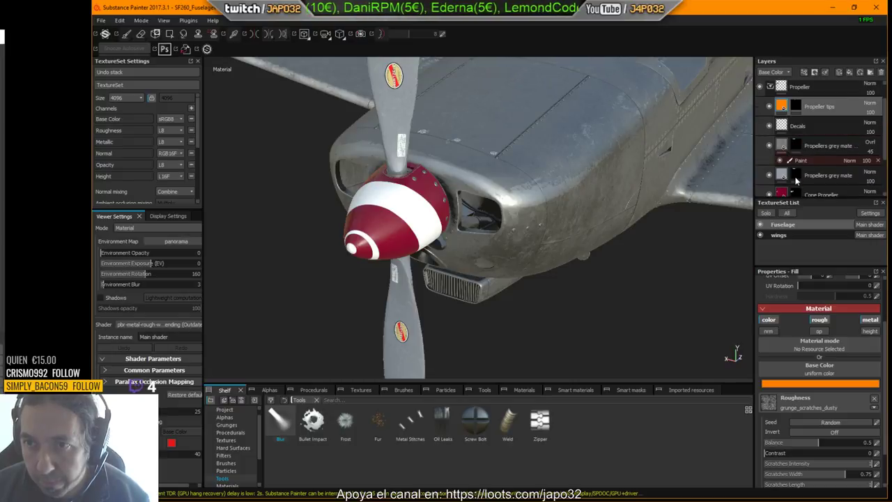
scroll(796, 180, down, 3)
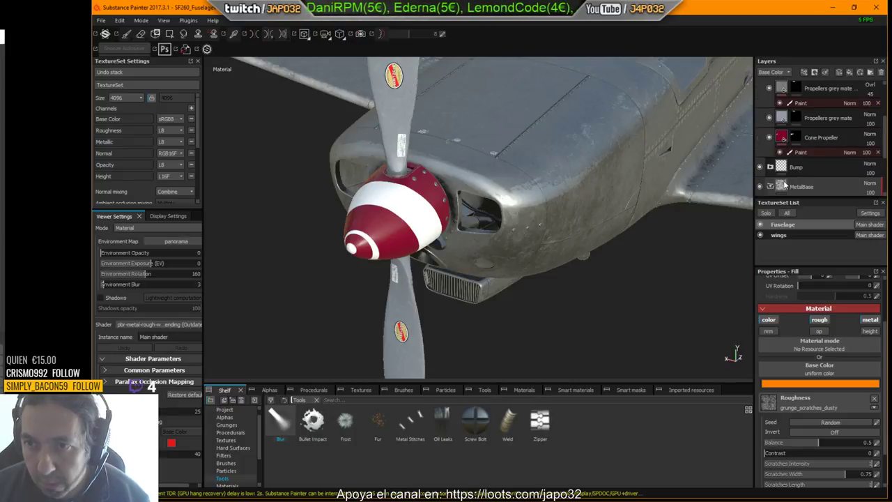
click(770, 186)
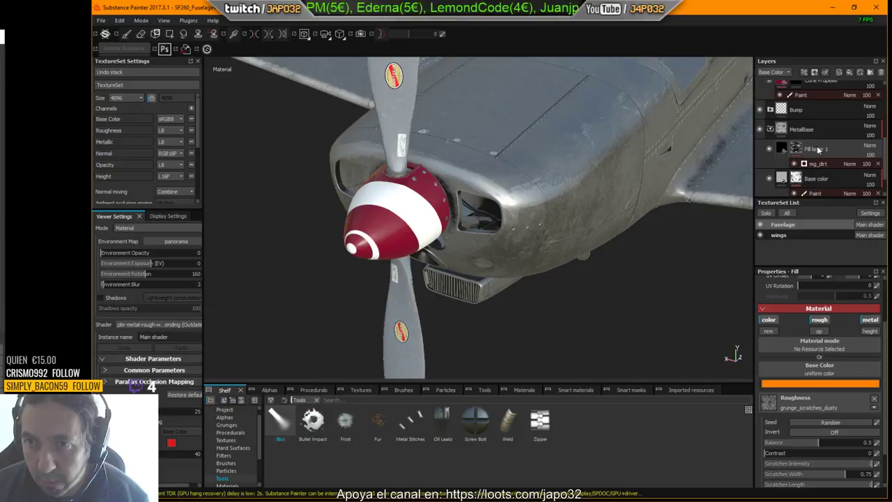
double_click(819, 149)
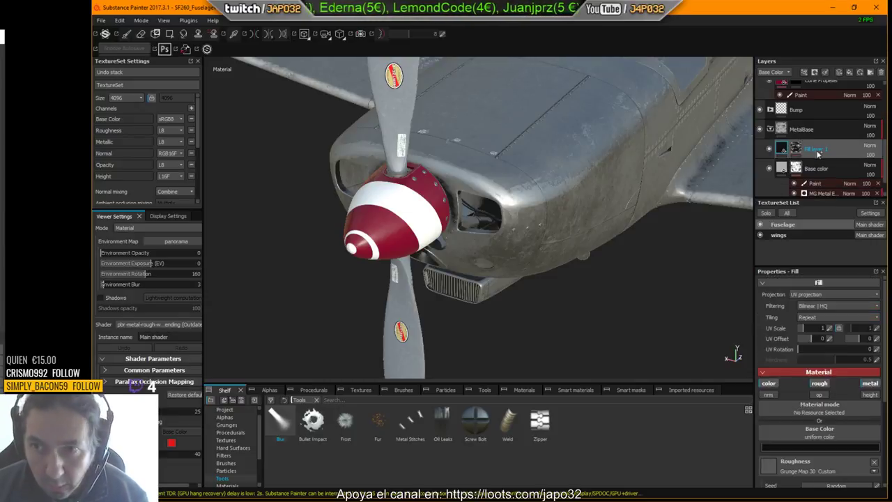
key(Return)
key(ctrl)
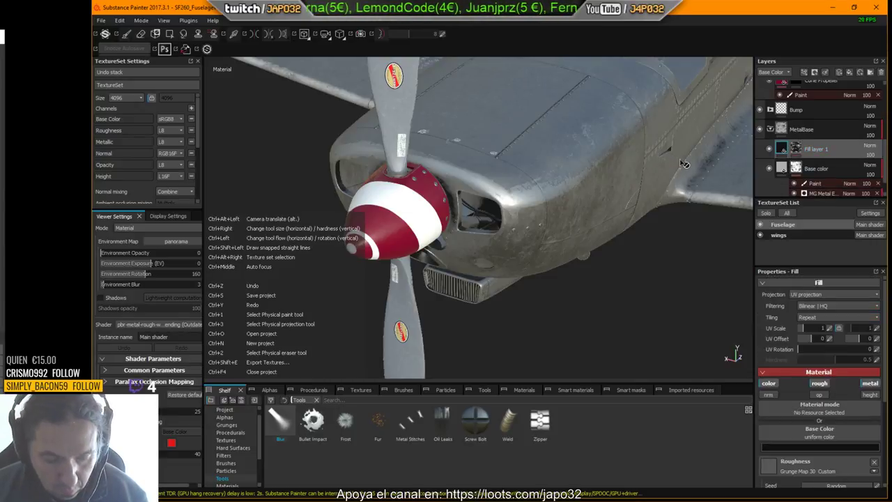
Save the project with Ctrl+S and File > Save, keeping the 4096 size for now
click(131, 101)
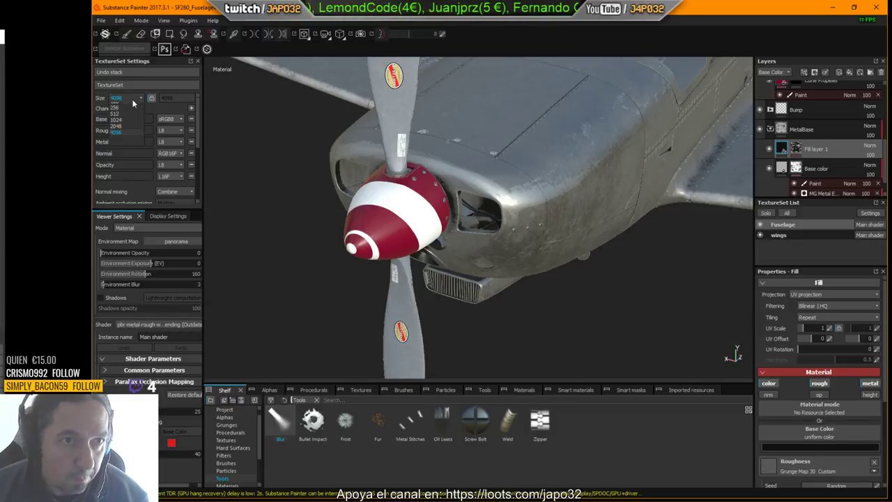
key(Escape)
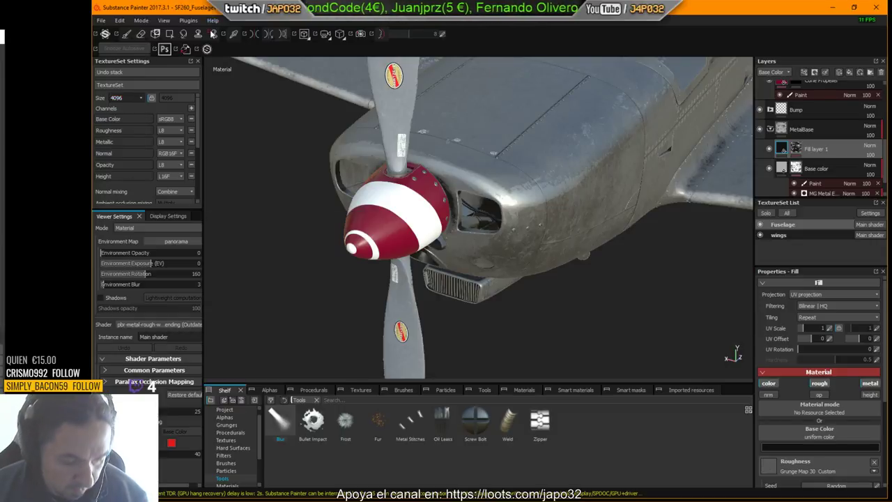
key(ctrl+s)
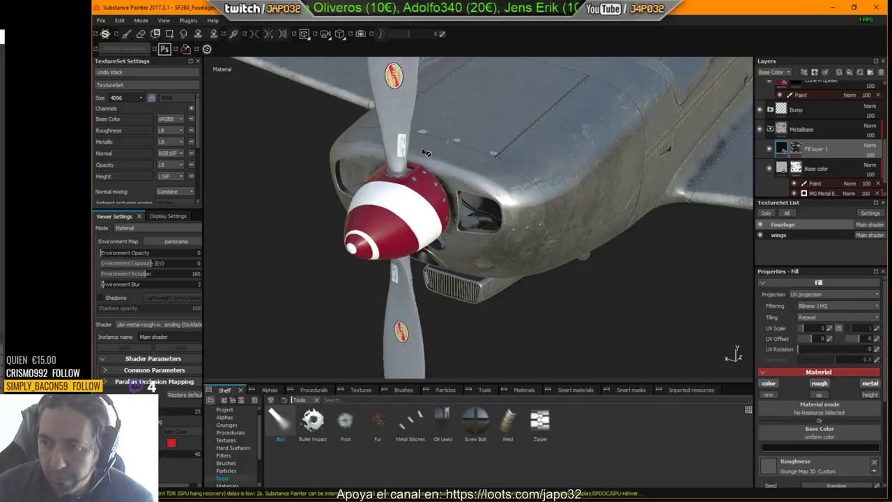
mouse_move(426, 152)
alt+mouse_down()
mouse_move(603, 163)
mouse_move(512, 198)
alt+mouse_up()
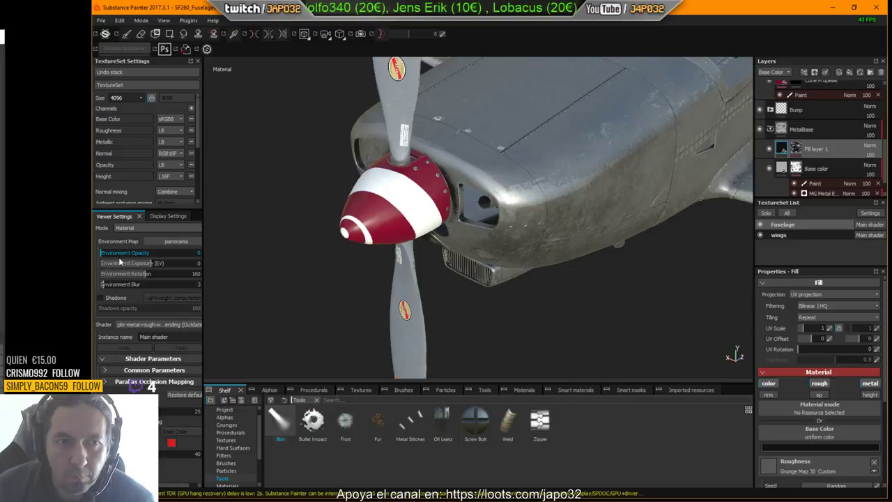
click(140, 97)
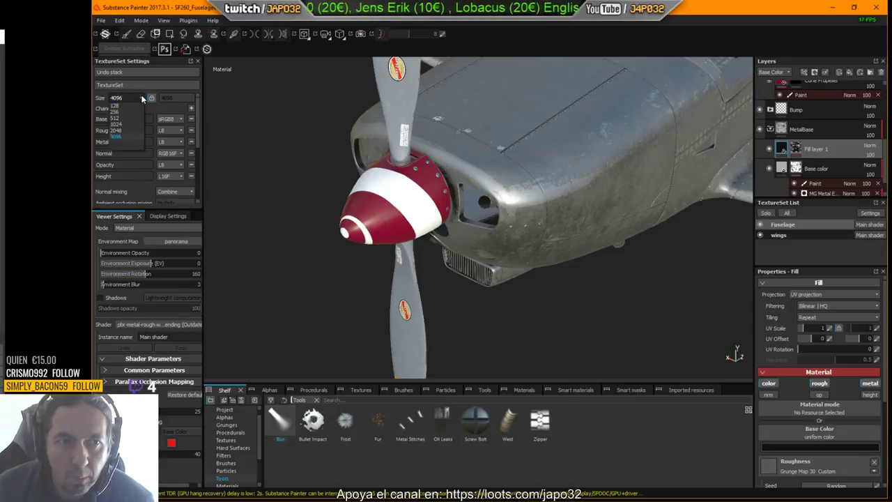
click(103, 21)
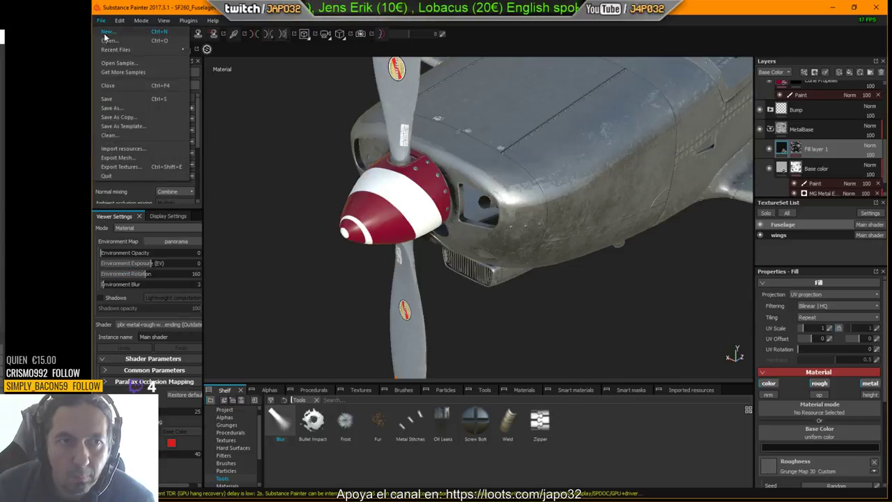
click(111, 101)
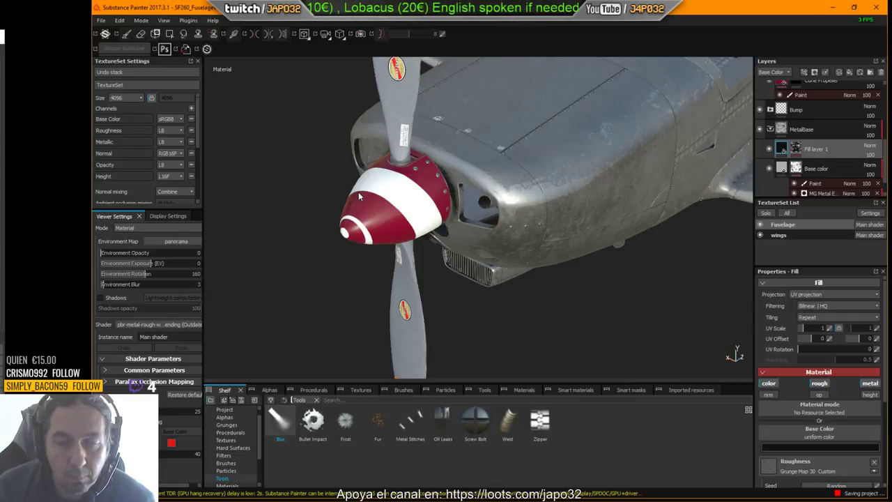
Lower the texture set size from 4096 to 2048
click(128, 99)
click(120, 131)
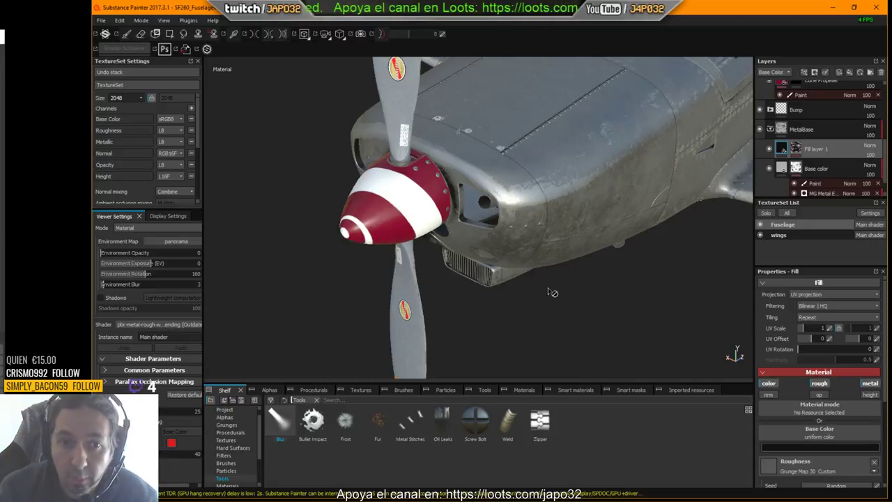
middle_drag(552, 290, 559, 312)
mouse_move(558, 312)
alt+mouse_down()
mouse_move(607, 311)
mouse_move(610, 276)
alt+mouse_up()
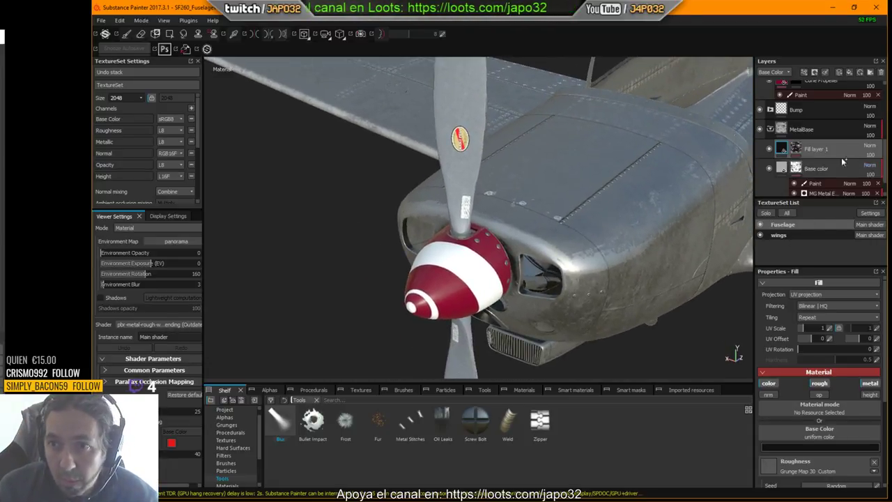
Reselect Fill layer 1 and duplicate it with Ctrl+D into 'Fill layer 1 copy 1'
right_click(784, 148)
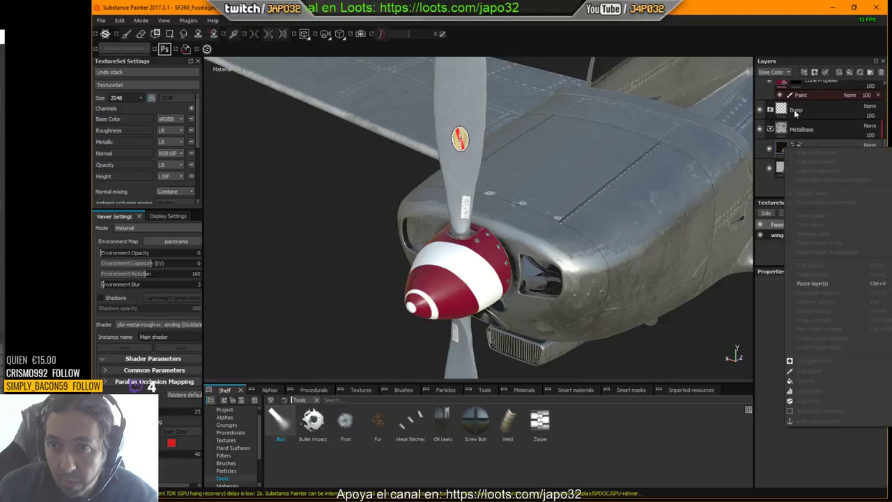
click(765, 14)
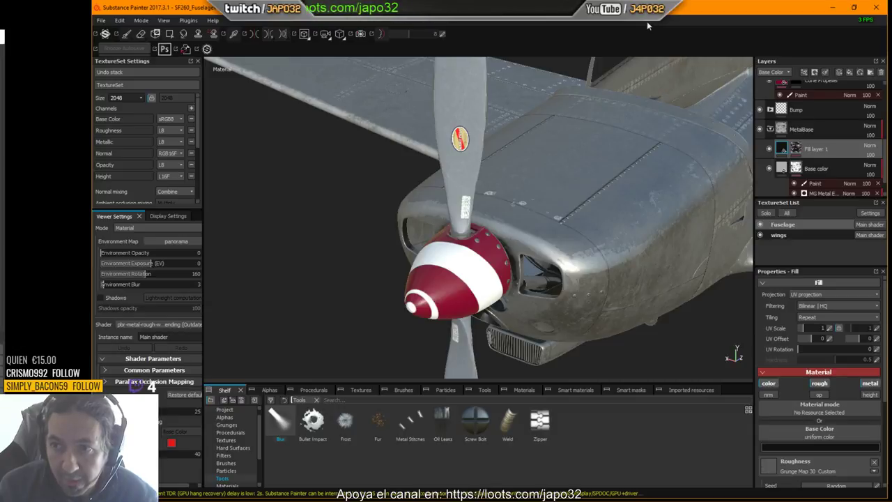
key(ctrl)
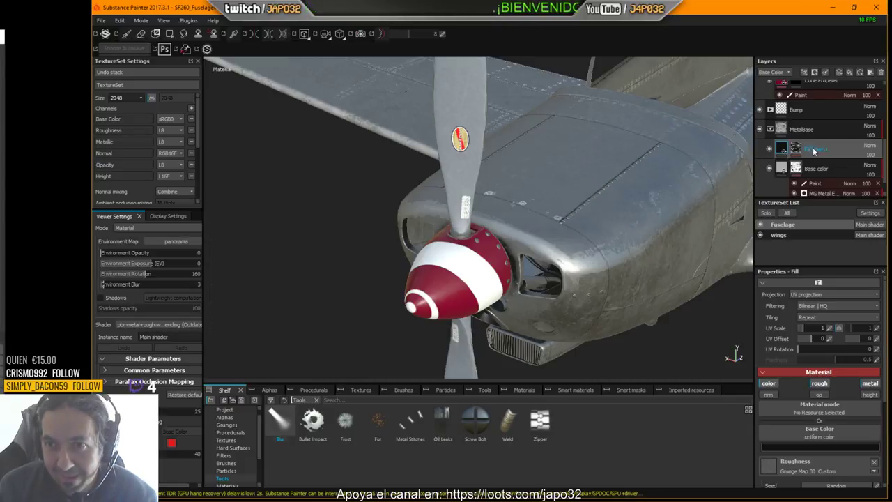
click(829, 162)
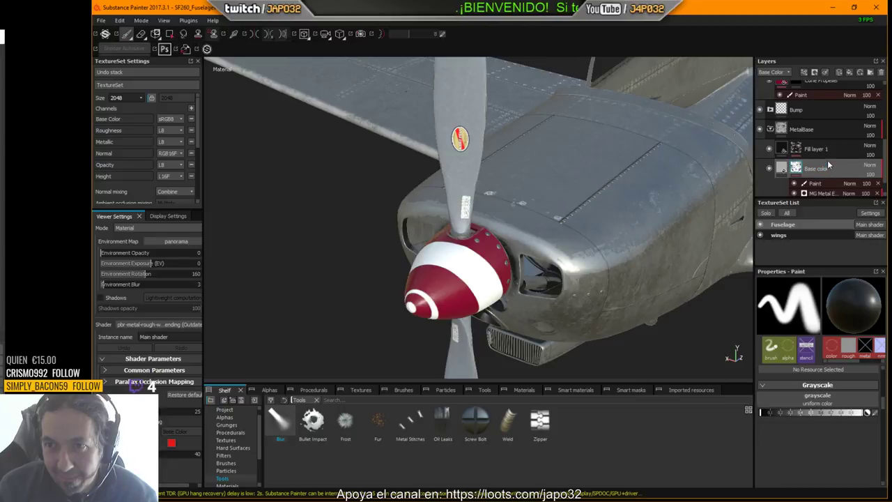
click(788, 152)
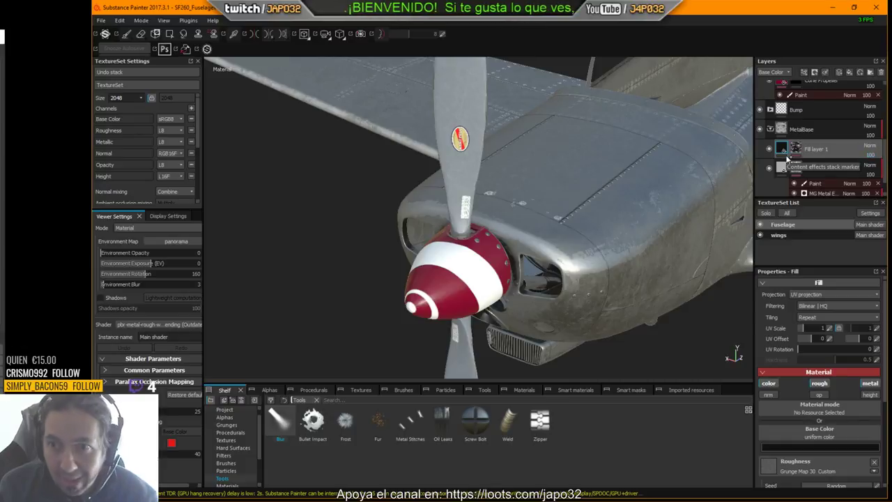
key(ctrl+d)
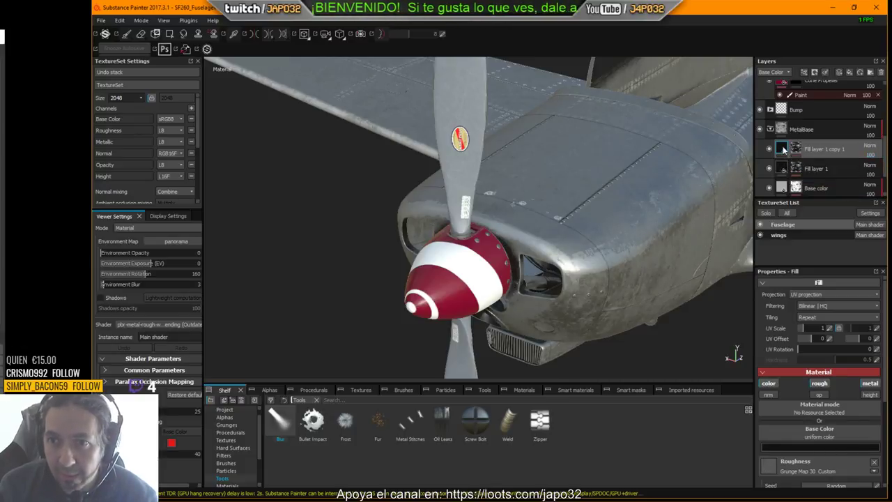
Move Fill layer 1 copy 1 up the layer stack to sit above Propeller tips
drag(783, 149, 785, 84)
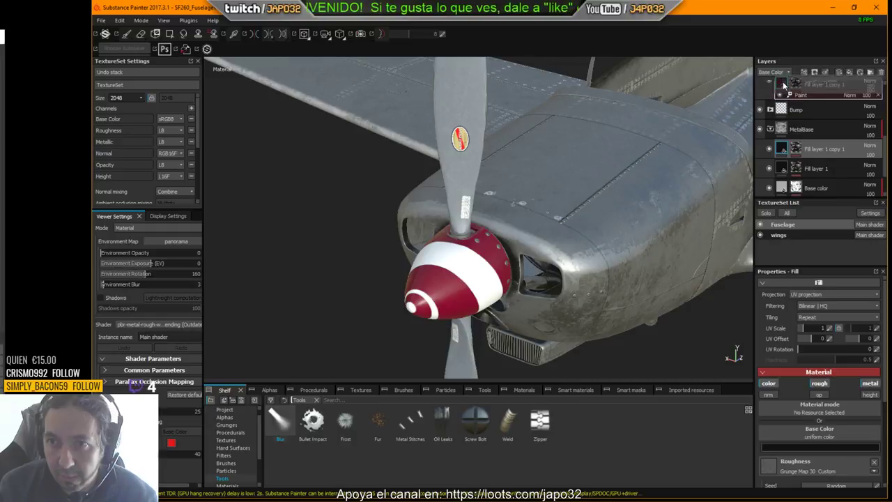
mouse_move(785, 84)
mouse_down()
mouse_move(785, 120)
mouse_move(807, 138)
mouse_up()
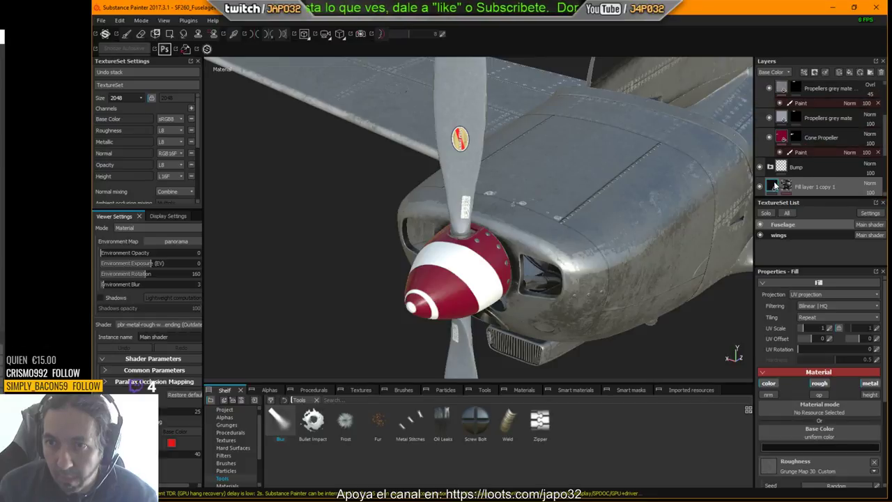
drag(774, 184, 791, 89)
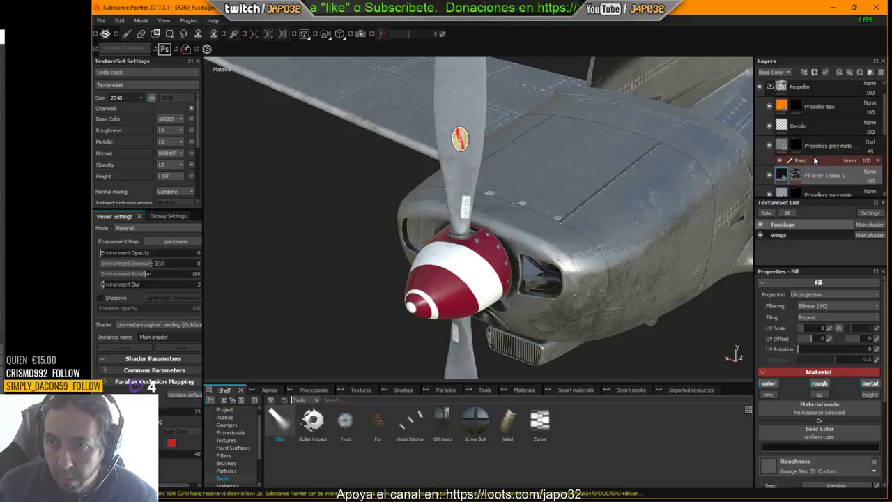
drag(784, 175, 792, 104)
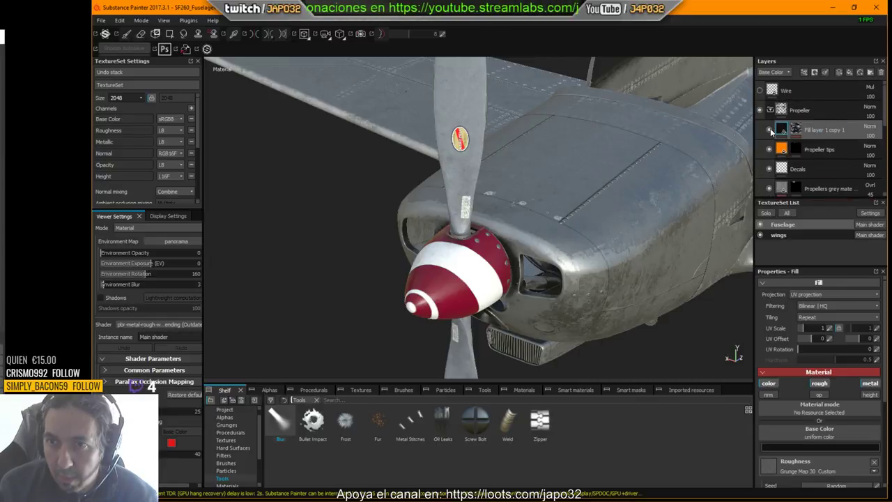
Toggle the copy's visibility on and off to compare the dirt on the propeller
click(770, 131)
click(770, 130)
click(770, 130)
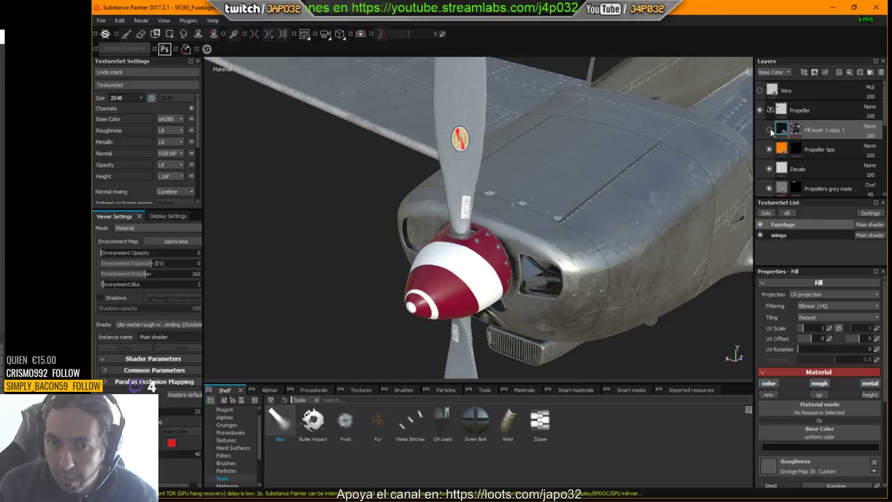
click(770, 131)
click(769, 130)
click(769, 130)
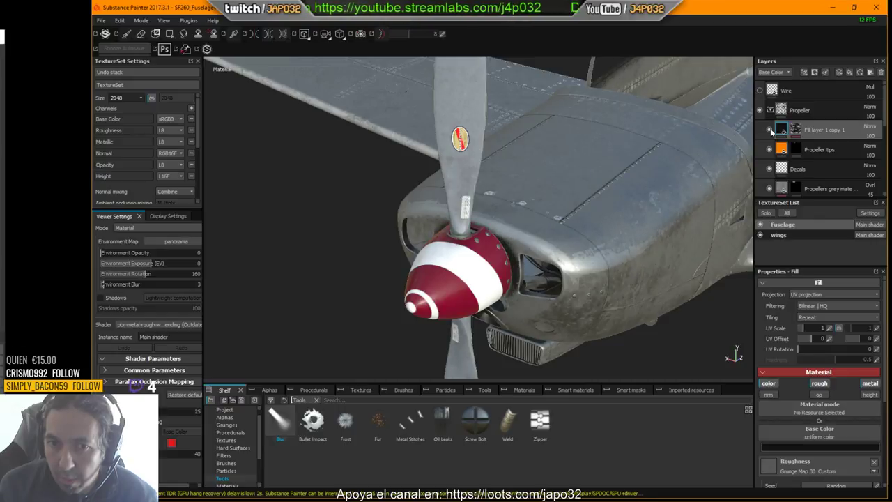
click(770, 131)
click(770, 130)
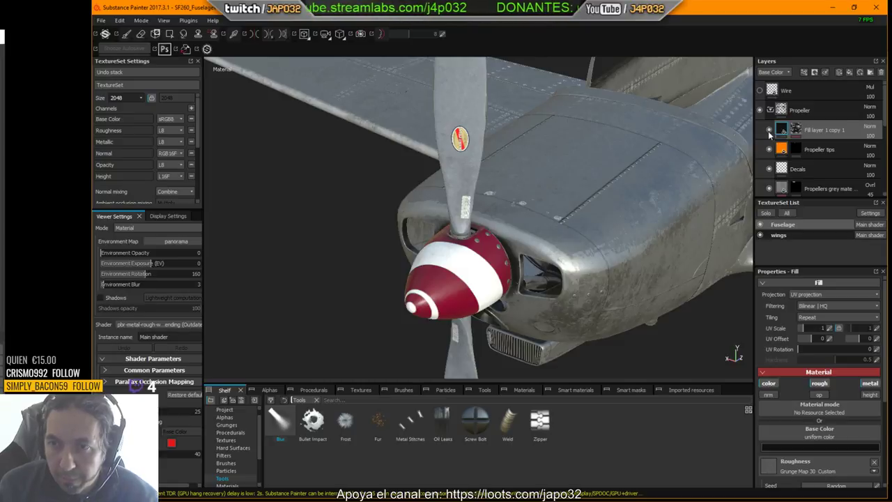
alt+drag(695, 154, 640, 174)
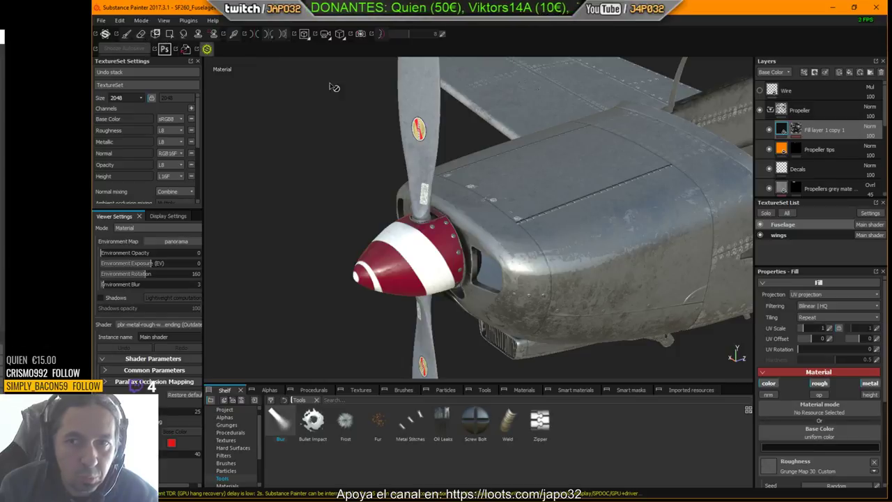
Check and nudge the copy's MG Dirt mask Dirt Level, then reselect Fill layer 1 copy 1
click(796, 129)
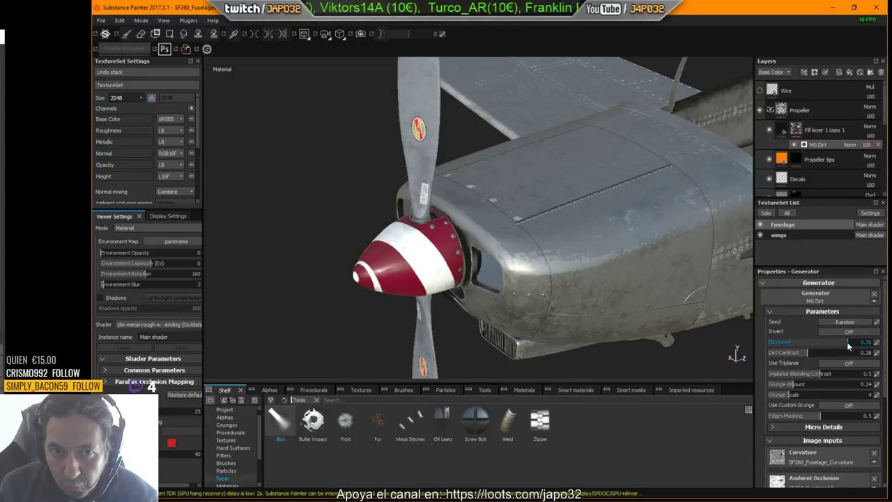
click(846, 346)
drag(845, 347, 810, 354)
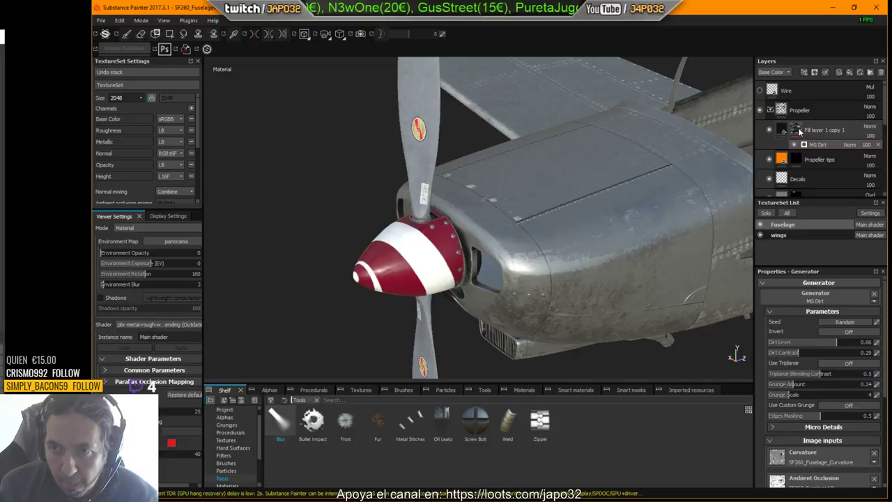
click(799, 130)
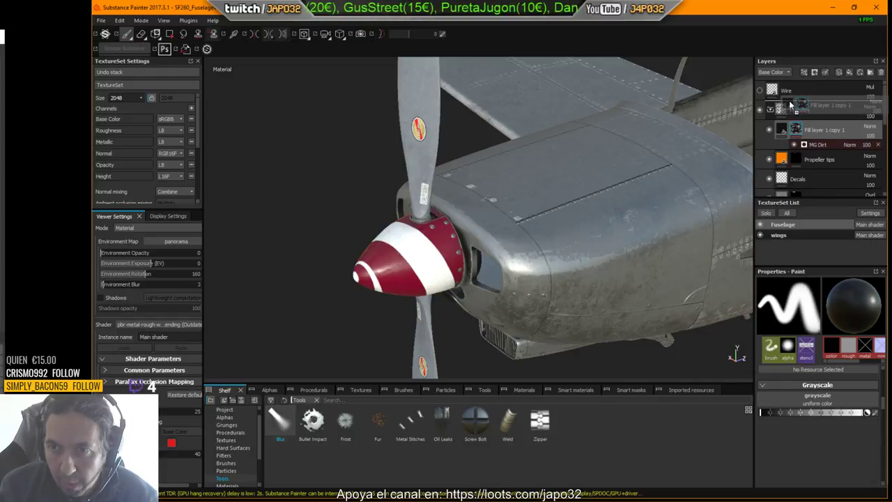
Move Fill layer 1 copy 1 out of the Propeller folder to just below Wire
drag(788, 118, 785, 124)
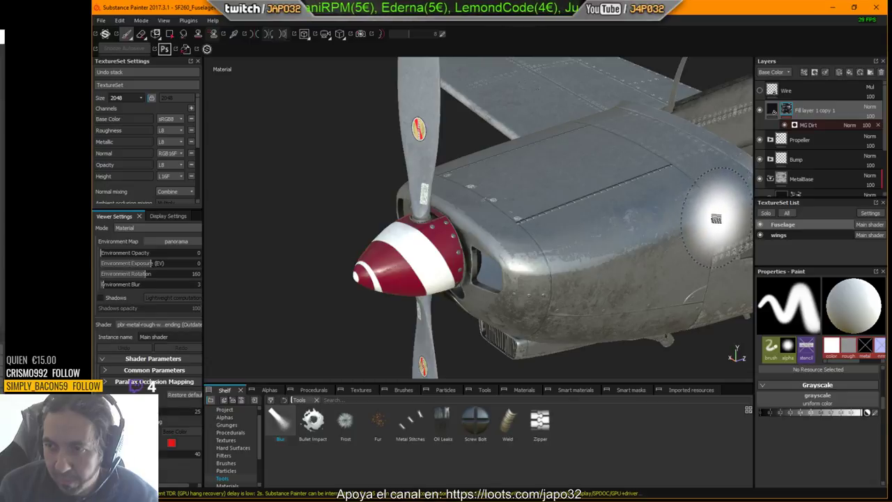
alt+middle_drag(651, 229, 573, 209)
mouse_move(573, 209)
alt+mouse_down()
mouse_move(600, 190)
mouse_move(611, 288)
mouse_move(592, 265)
alt+mouse_up()
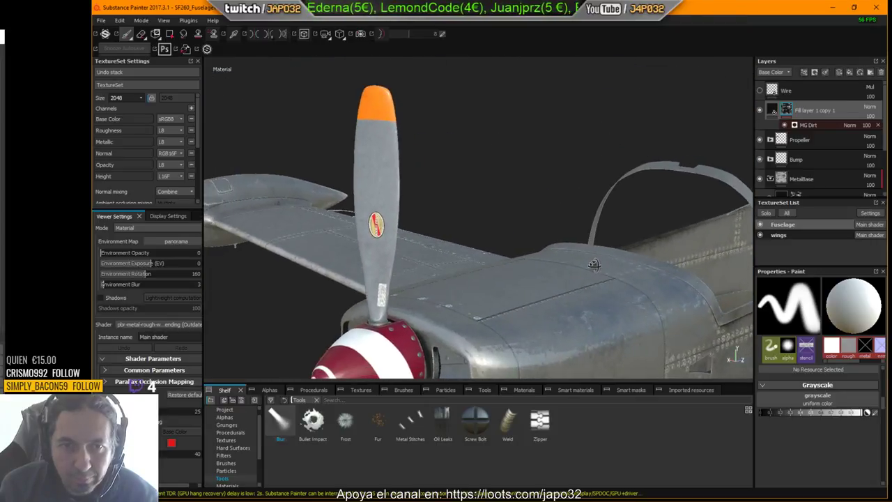
mouse_move(544, 177)
shift+right_down()
mouse_move(651, 169)
mouse_move(613, 174)
shift+right_up()
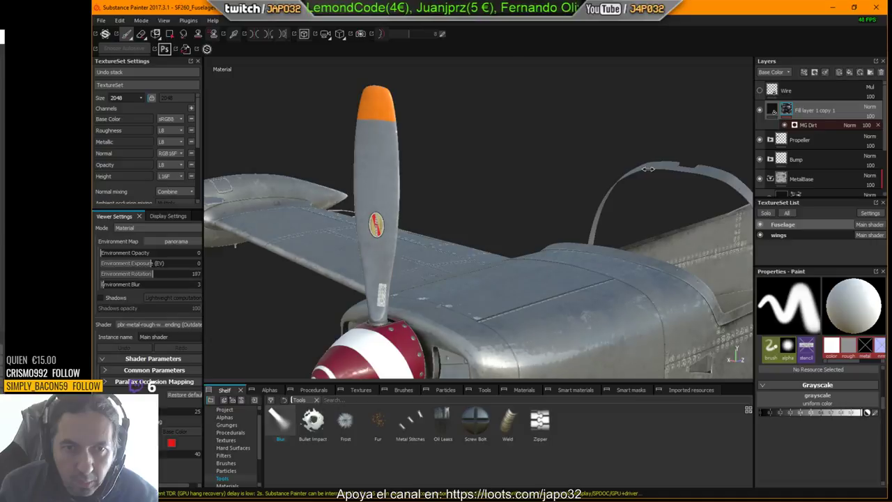
mouse_move(614, 182)
alt+mouse_down()
mouse_move(651, 187)
mouse_move(673, 175)
alt+mouse_up()
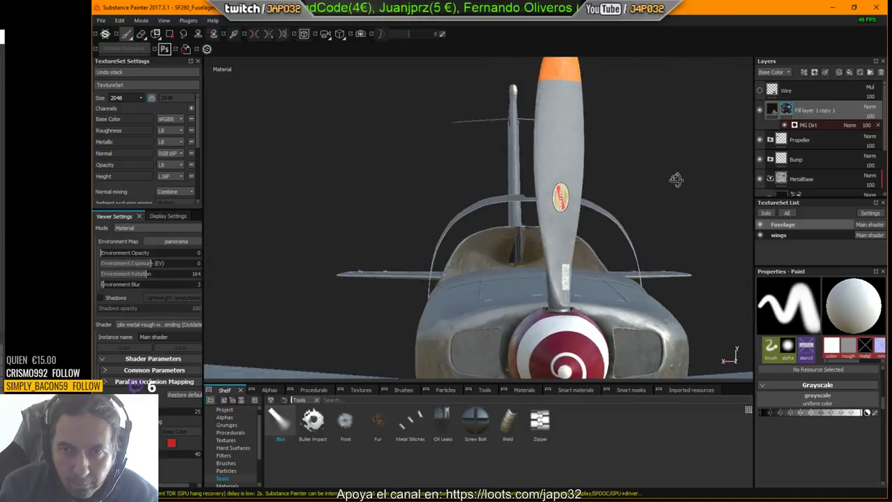
Inspect the new dirt on the nose, fuselage side and beneath the spinner
scroll(657, 188, up, 2)
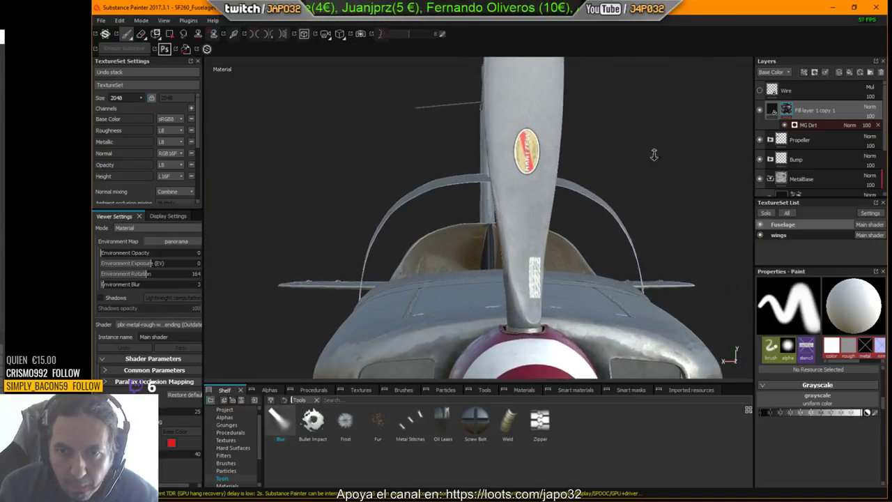
scroll(637, 136, down, 4)
alt+drag(636, 140, 445, 85)
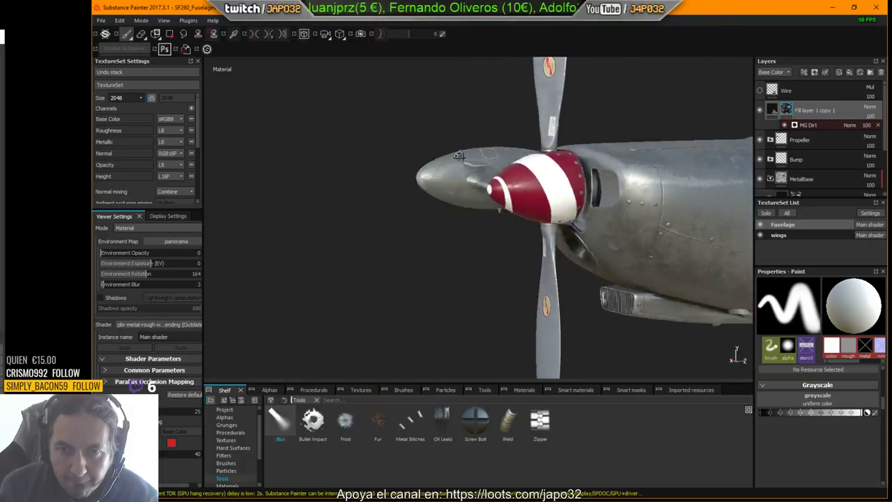
alt+right_drag(444, 84, 497, 170)
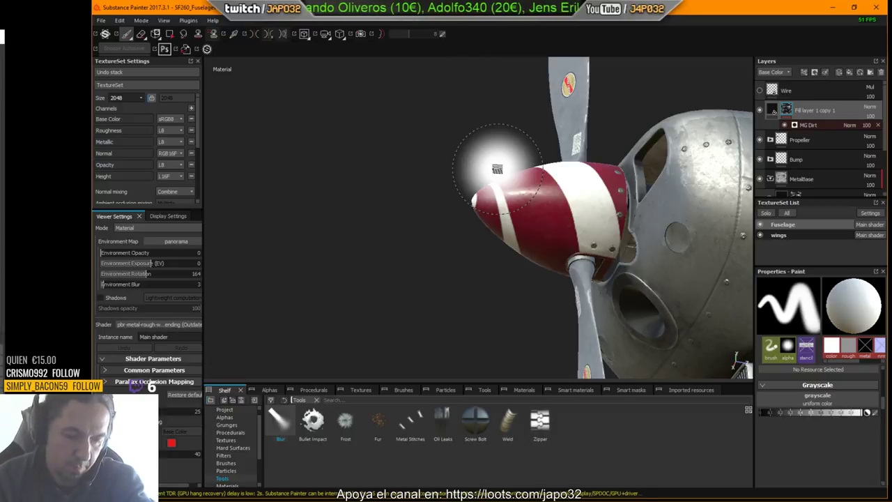
alt+drag(446, 217, 766, 257)
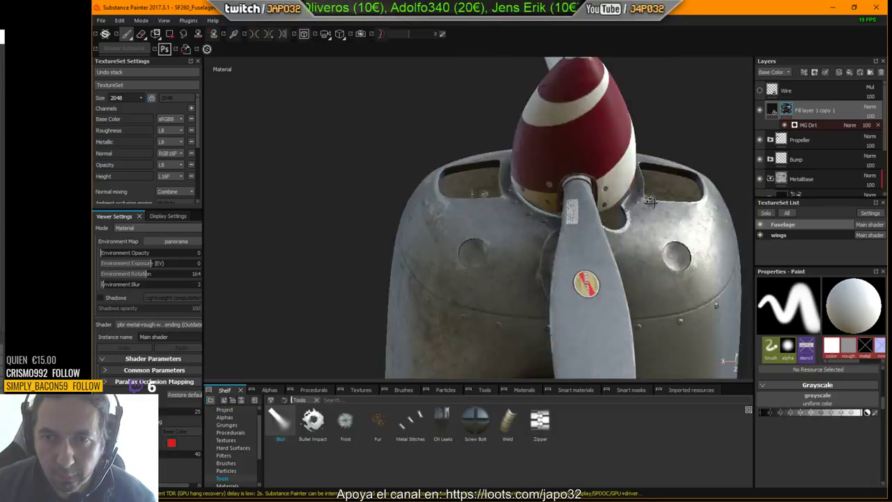
mouse_move(728, 358)
alt+mouse_down()
mouse_move(454, 303)
mouse_move(398, 281)
mouse_move(626, 298)
mouse_move(259, 200)
mouse_move(253, 241)
mouse_move(406, 235)
mouse_move(629, 253)
mouse_move(715, 240)
mouse_move(614, 195)
alt+mouse_up()
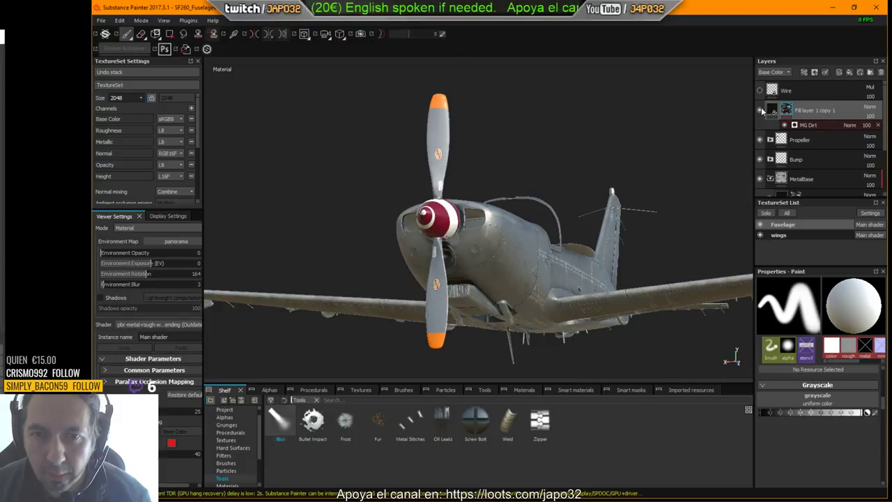
Orbit around the nose and sweep the environment lighting across the cowling panels
mouse_move(697, 181)
alt+mouse_down()
mouse_move(655, 209)
mouse_move(606, 265)
alt+mouse_up()
alt+right_drag(607, 265, 600, 275)
alt+drag(600, 276, 697, 195)
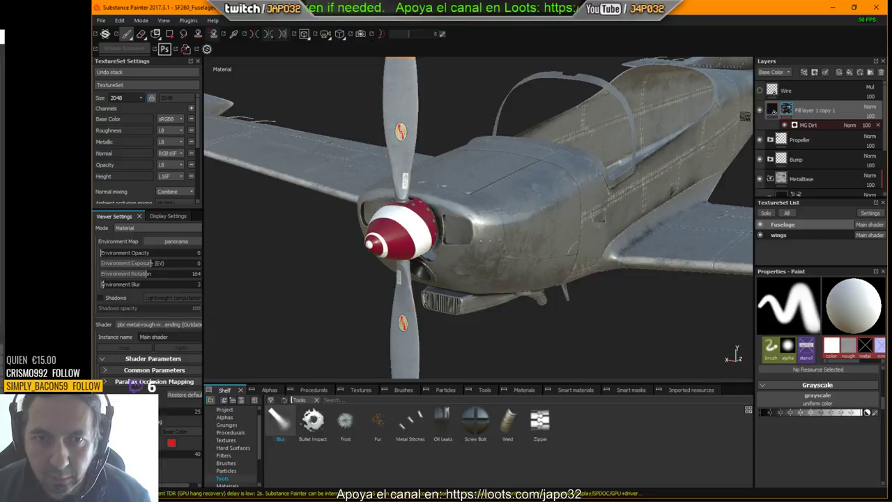
mouse_move(744, 116)
alt+mouse_down()
mouse_move(435, 215)
mouse_move(229, 219)
mouse_move(509, 239)
alt+mouse_up()
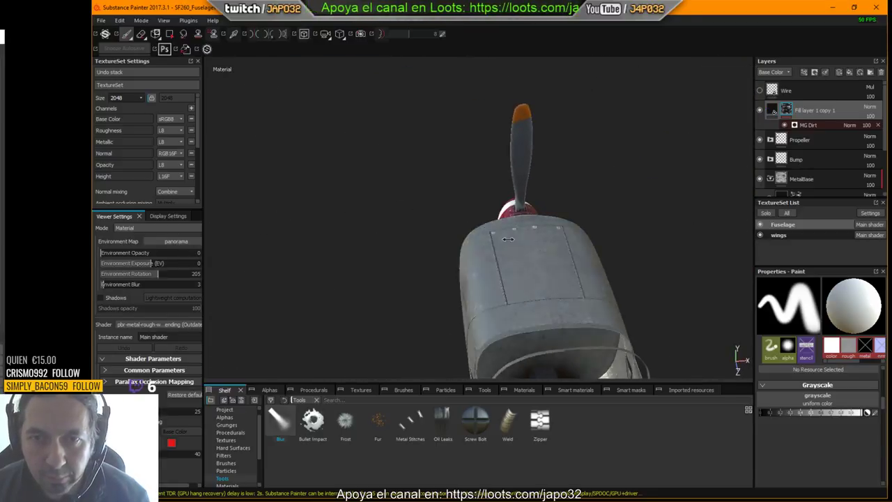
shift+right_drag(508, 239, 534, 236)
mouse_move(536, 245)
alt+mouse_down()
mouse_move(614, 237)
mouse_move(592, 293)
mouse_move(562, 205)
mouse_move(390, 251)
mouse_move(480, 254)
mouse_move(618, 189)
mouse_move(536, 224)
mouse_move(630, 120)
alt+mouse_up()
scroll(620, 236, up, 5)
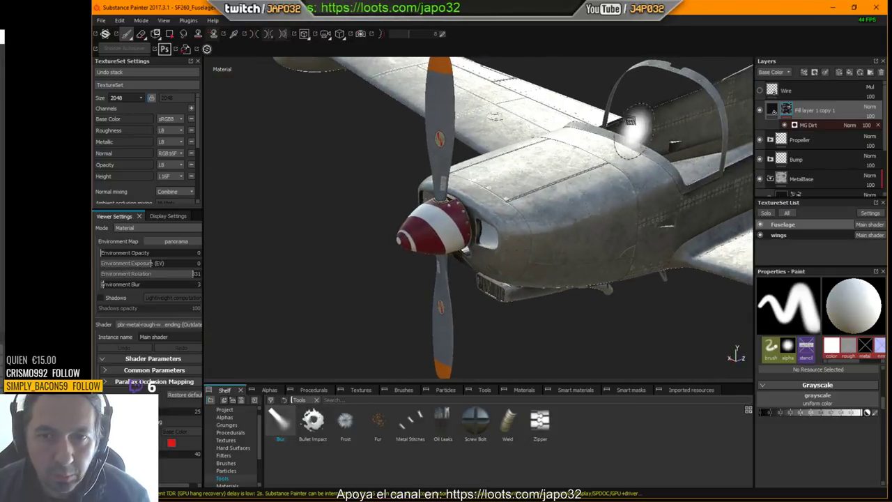
Rotate the environment lighting to brighten the fuselage, ending on a close cowling-and-spinner view
mouse_move(639, 258)
alt+mouse_down()
mouse_move(599, 237)
mouse_move(557, 251)
mouse_move(510, 248)
mouse_move(492, 268)
mouse_move(471, 258)
mouse_move(798, 278)
mouse_move(706, 291)
mouse_move(720, 293)
mouse_move(599, 275)
mouse_move(474, 299)
mouse_move(518, 294)
mouse_move(374, 279)
mouse_move(544, 291)
mouse_move(616, 275)
mouse_move(380, 290)
alt+mouse_up()
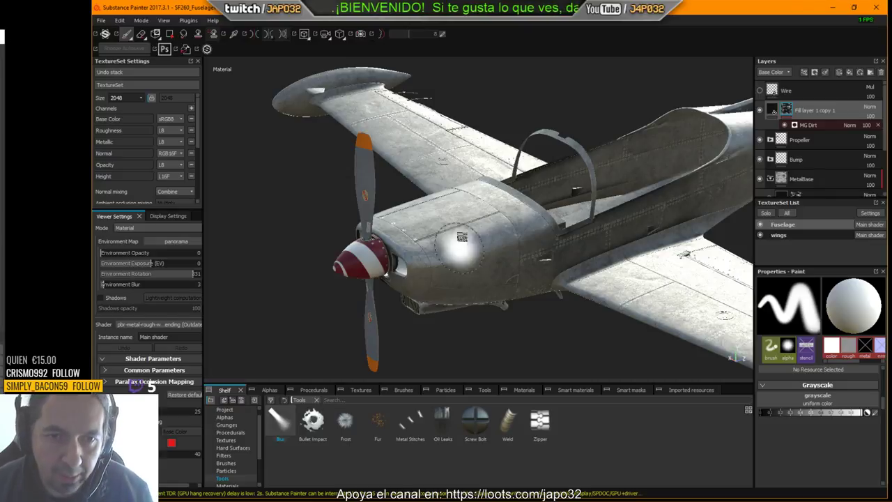
alt+drag(462, 237, 619, 239)
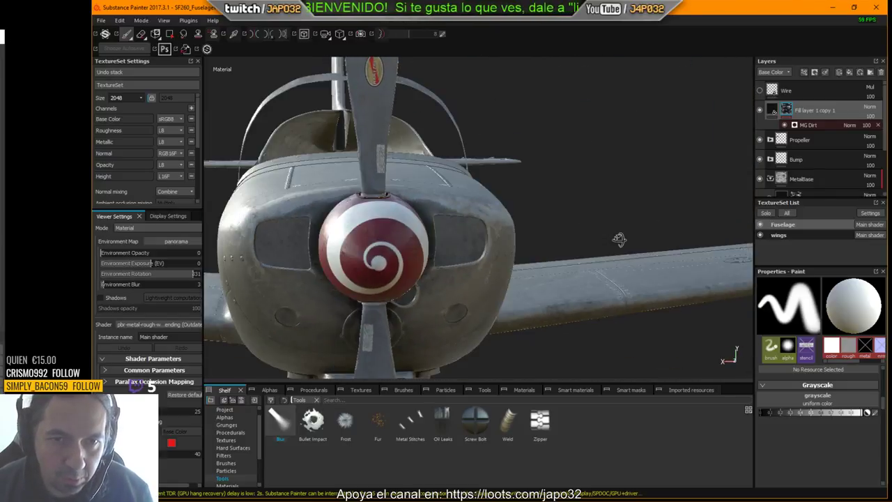
mouse_move(619, 239)
shift+right_down()
mouse_move(504, 226)
mouse_move(478, 239)
shift+right_up()
mouse_move(478, 239)
alt+mouse_down()
mouse_move(530, 237)
mouse_move(488, 244)
mouse_move(501, 253)
alt+mouse_up()
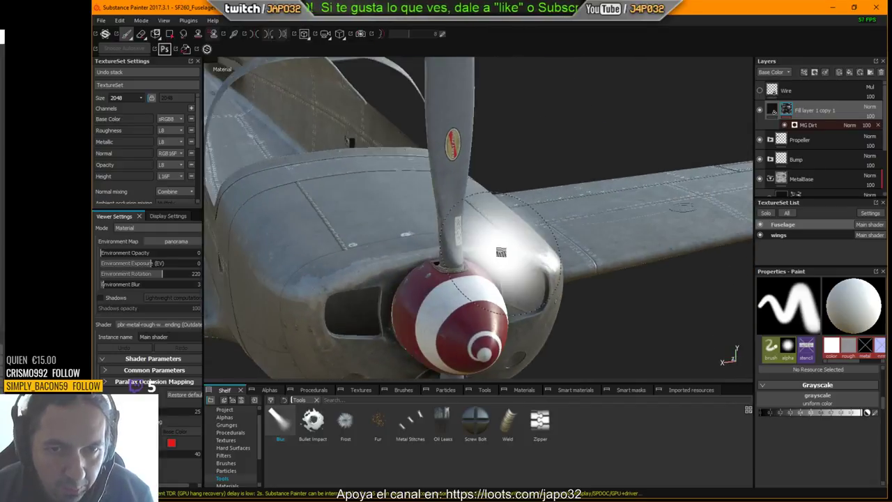
shift+right_drag(500, 252, 461, 269)
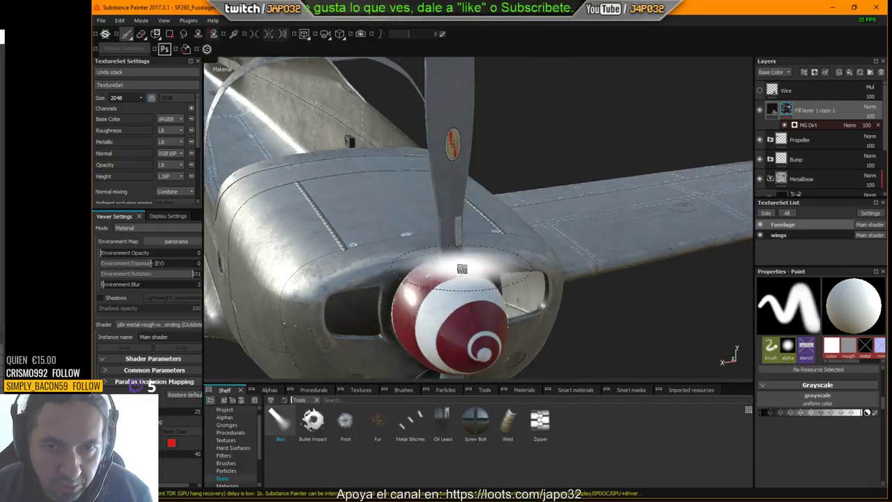
mouse_move(460, 253)
alt+mouse_down()
mouse_move(587, 243)
mouse_move(663, 221)
mouse_move(642, 119)
mouse_move(564, 147)
mouse_move(643, 151)
mouse_move(675, 169)
mouse_move(724, 291)
mouse_move(711, 319)
mouse_move(578, 188)
mouse_move(567, 199)
alt+mouse_up()
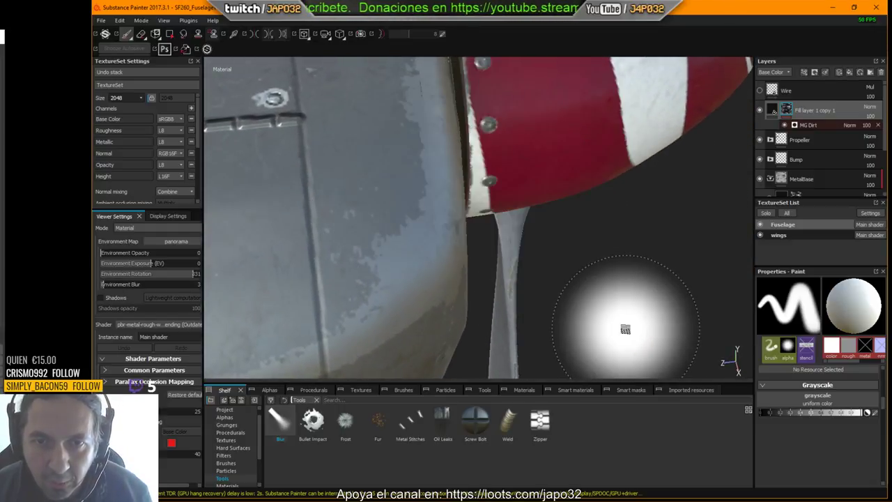
Orbit around the cowling and spinner to a three-quarter view of the nose and wing
alt+drag(623, 326, 504, 165)
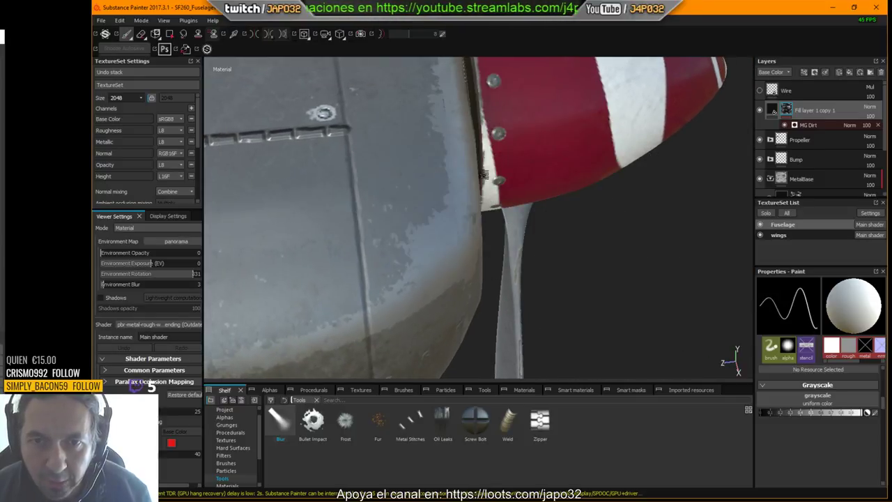
mouse_move(481, 165)
alt+mouse_down()
mouse_move(473, 120)
mouse_move(255, 172)
mouse_move(478, 208)
mouse_move(355, 243)
mouse_move(448, 211)
mouse_move(472, 212)
mouse_move(495, 237)
mouse_move(522, 172)
mouse_move(532, 185)
mouse_move(585, 161)
mouse_move(532, 167)
alt+mouse_up()
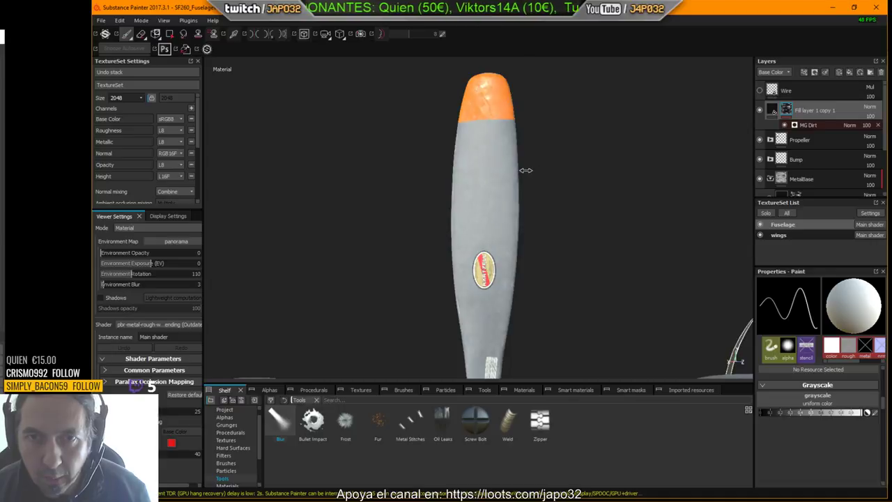
mouse_move(549, 197)
alt+mouse_down()
mouse_move(464, 207)
mouse_move(564, 257)
mouse_move(564, 195)
mouse_move(542, 229)
mouse_move(594, 249)
mouse_move(601, 230)
mouse_move(619, 223)
mouse_move(604, 178)
mouse_move(725, 148)
mouse_move(664, 157)
mouse_move(545, 220)
mouse_move(514, 265)
alt+mouse_up()
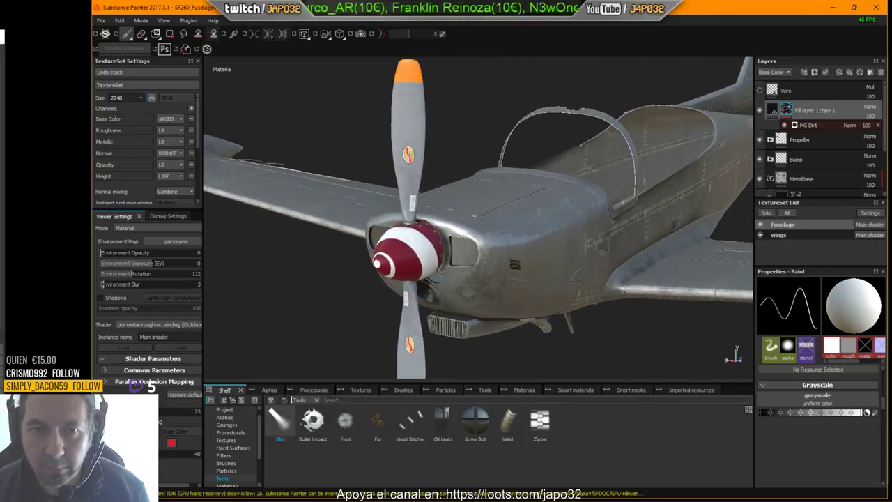
Save the project, then save a copy as backup.spp in the Textures folder, replacing the existing file
click(101, 22)
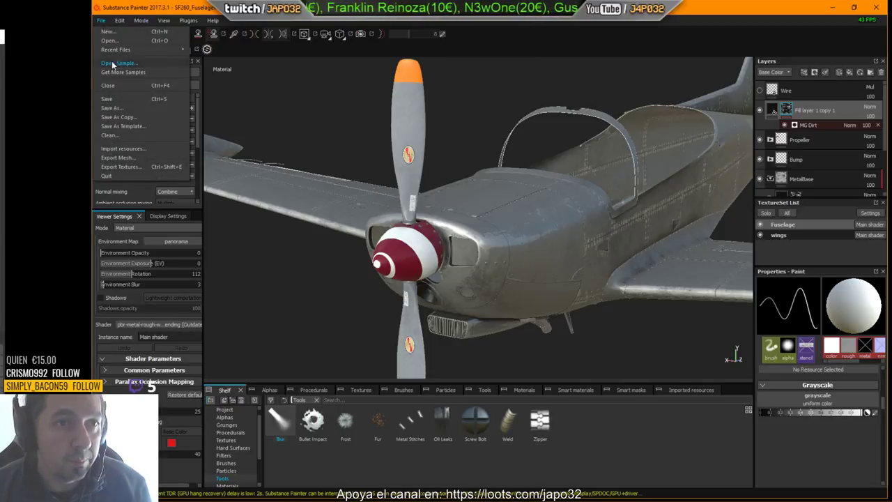
click(108, 102)
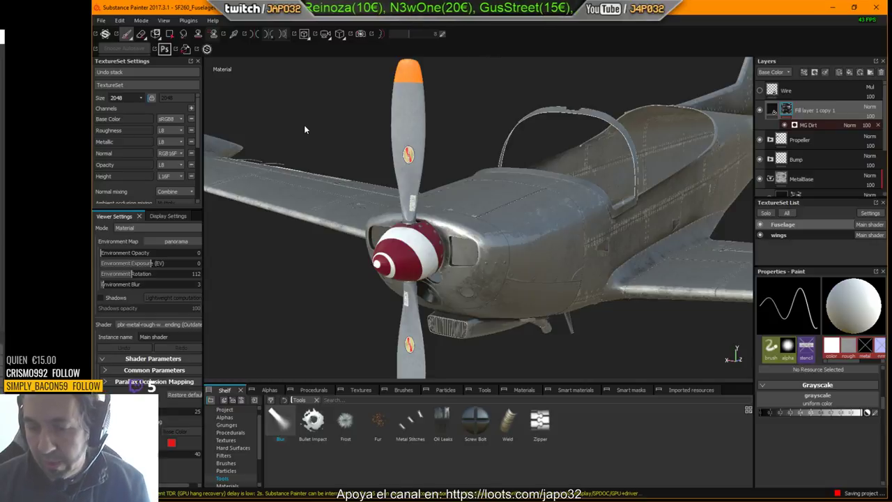
click(102, 21)
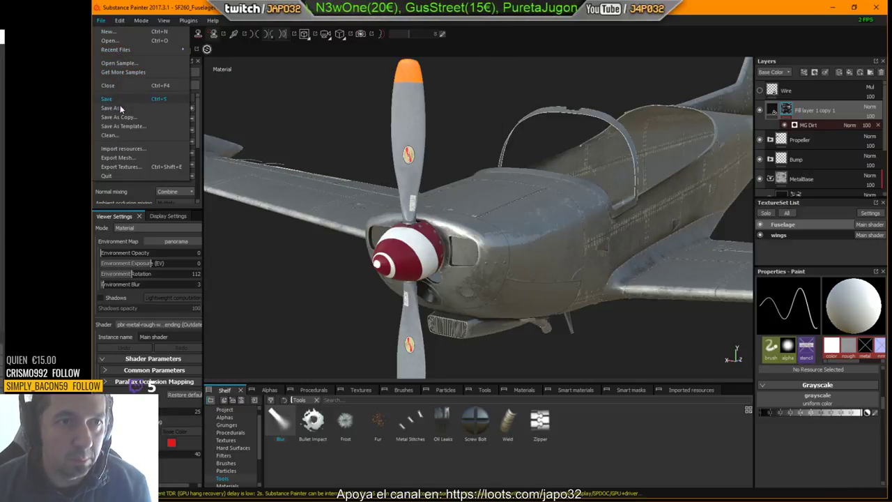
click(122, 109)
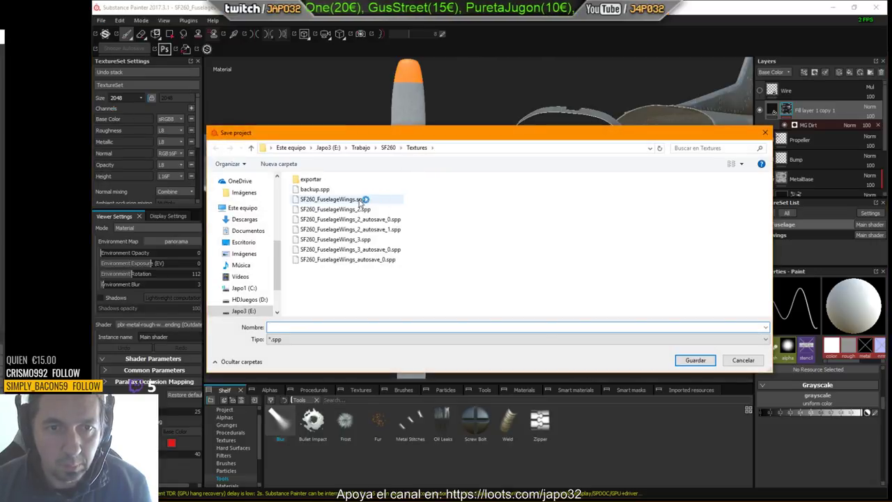
click(690, 360)
click(510, 272)
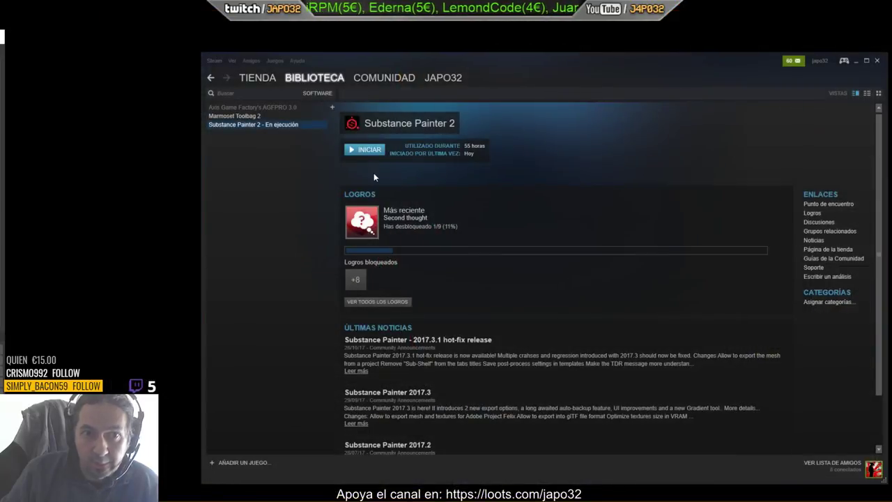
Launch Substance Painter 2 from the Steam library
click(368, 151)
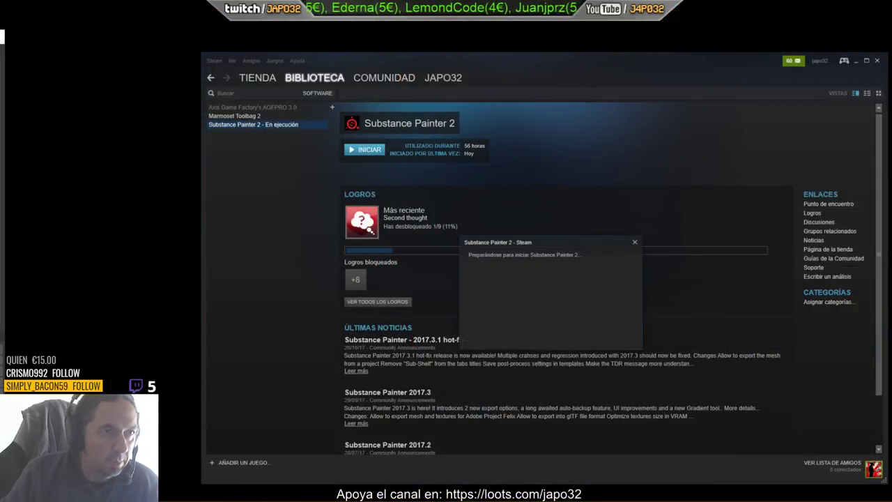
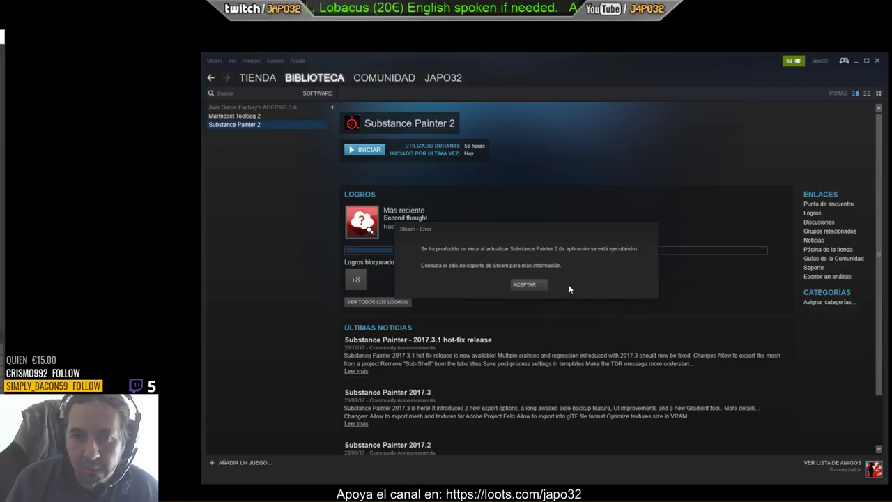
Dismiss the Steam update error and continue past the GPU timeout warning to launch Substance Painter 2
click(527, 285)
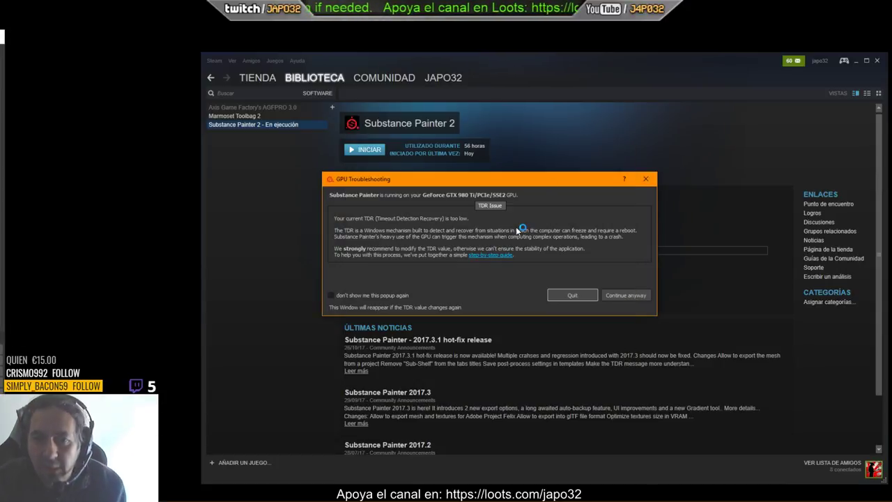
click(619, 294)
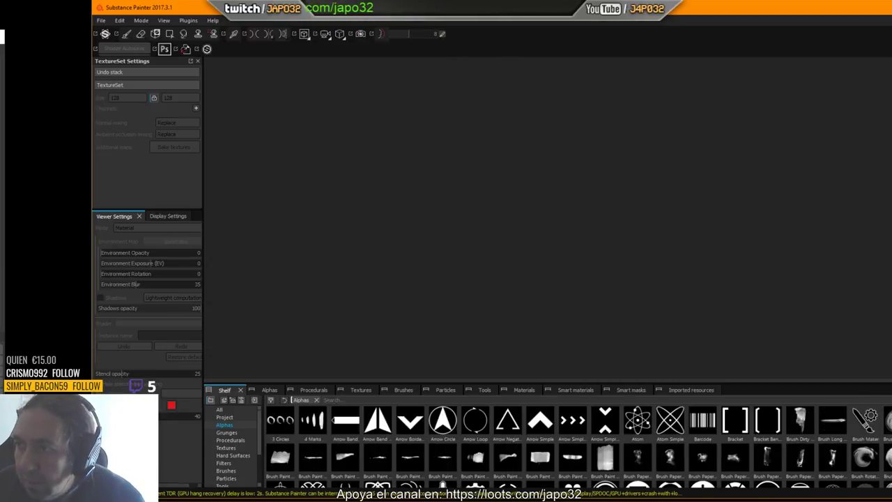
Reopen SF260_FuselageWings.spp from the recent files list
click(101, 20)
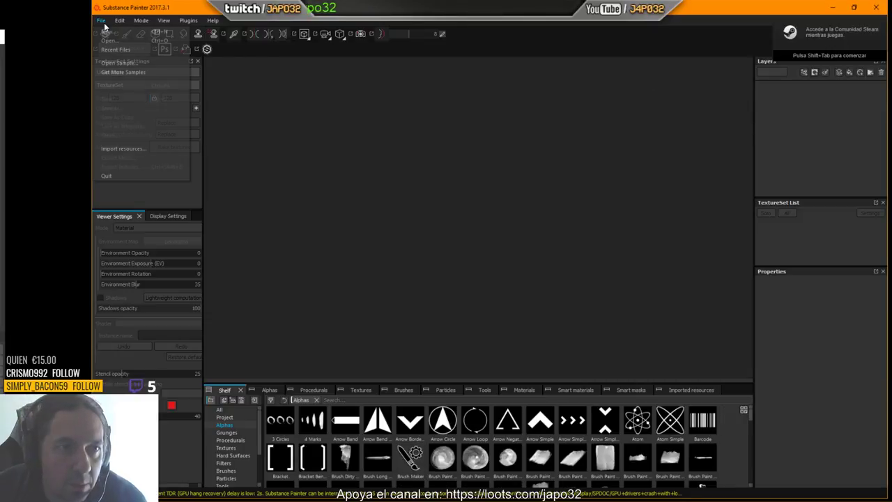
mouse_move(116, 50)
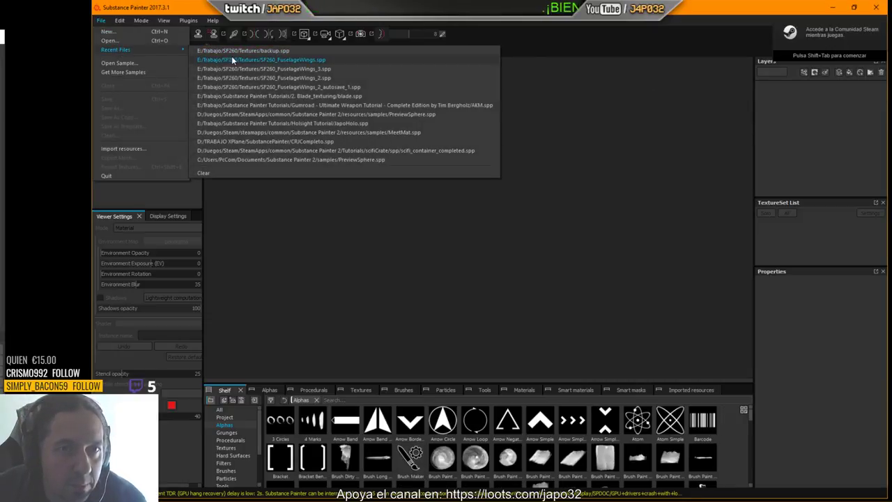
click(233, 61)
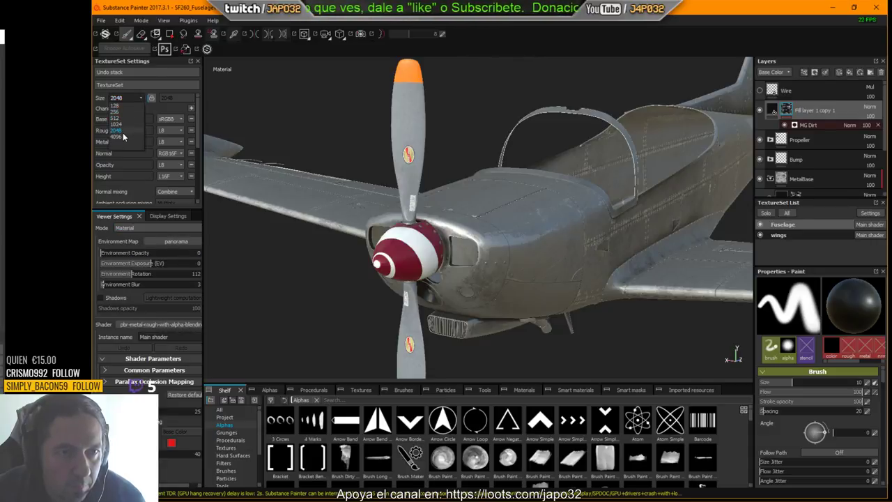
Set the Fuselage texture set size to 4096, then inspect the propeller and wing up close
click(123, 137)
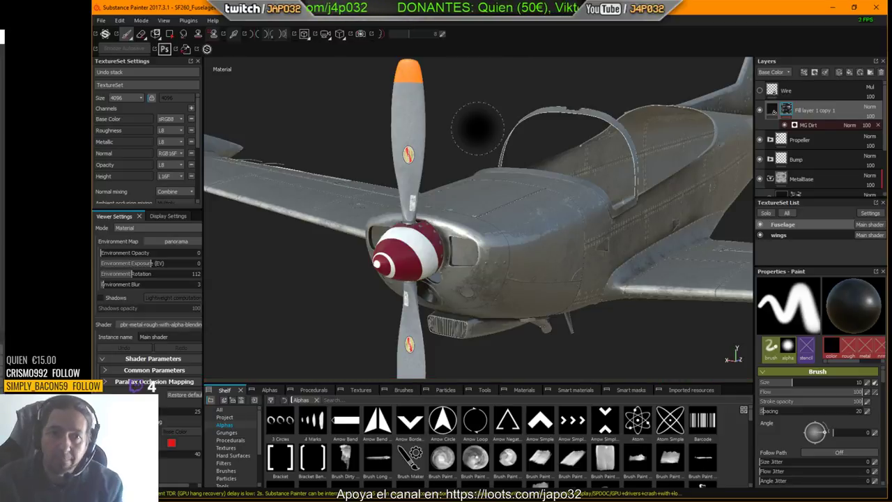
alt+drag(462, 120, 466, 122)
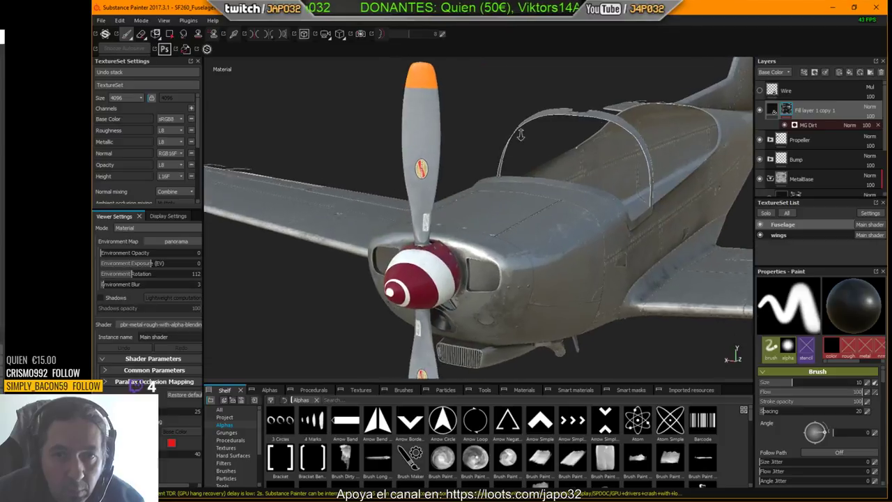
mouse_move(466, 123)
alt+right_down()
mouse_move(394, 183)
mouse_move(339, 149)
alt+right_up()
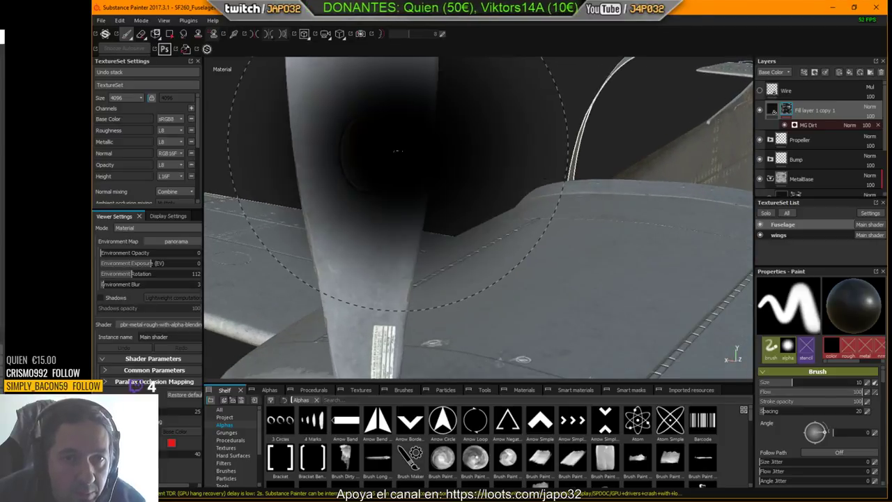
alt+middle_drag(597, 209, 612, 143)
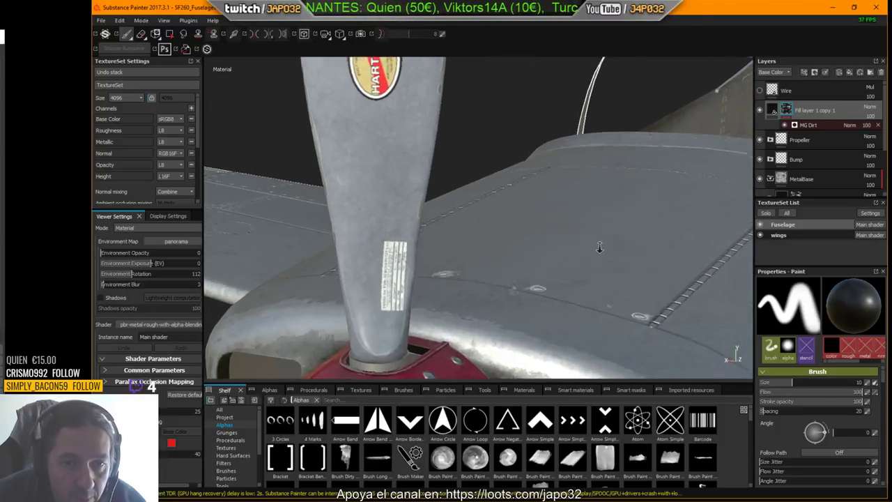
alt+drag(612, 143, 519, 292)
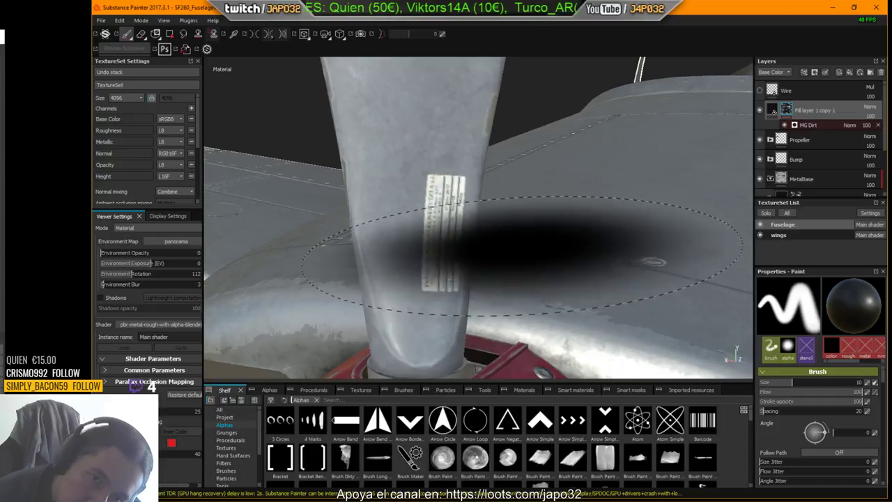
alt+drag(488, 175, 437, 178)
alt+right_drag(436, 178, 405, 189)
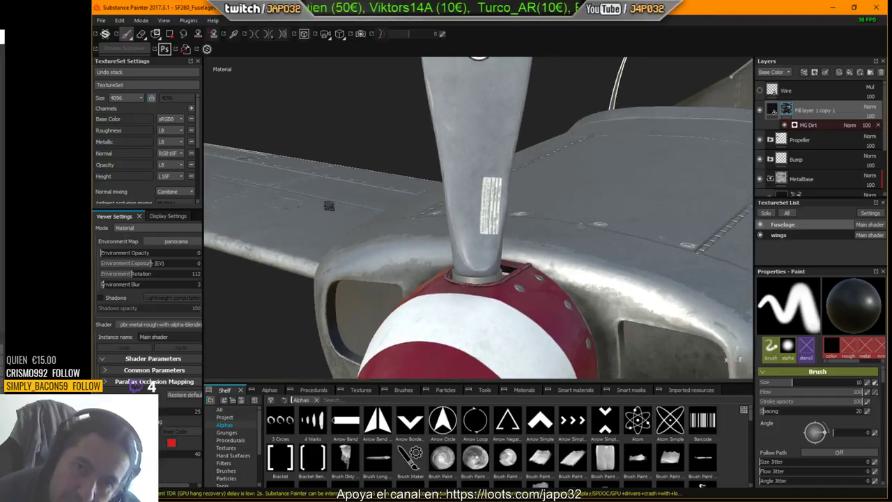
mouse_move(404, 188)
alt+mouse_down()
mouse_move(327, 202)
mouse_move(602, 172)
mouse_move(697, 178)
alt+mouse_up()
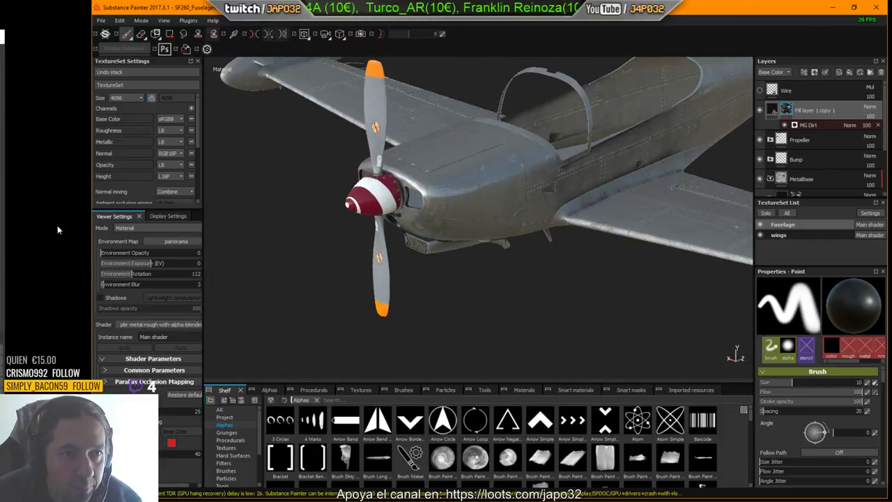
Enable viewport shadows and rotate the environment lighting to 119 while orbiting the nose and cockpit
click(100, 301)
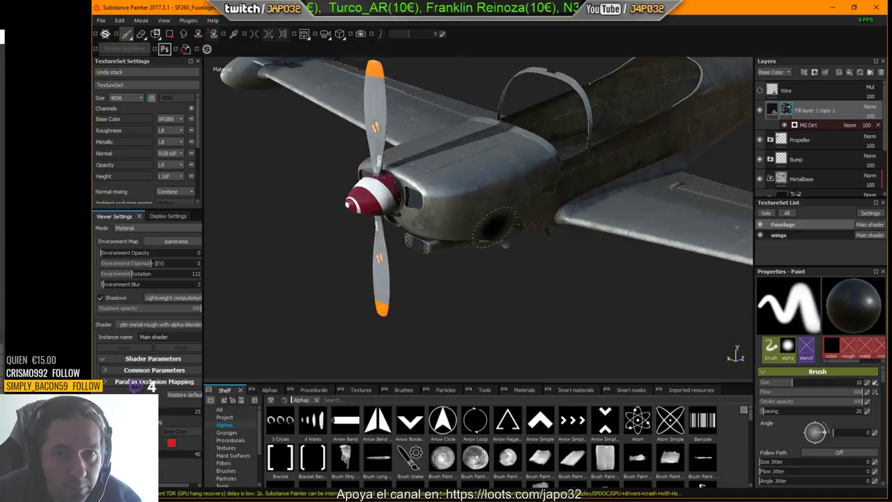
mouse_move(488, 209)
alt+mouse_down()
mouse_move(550, 219)
mouse_move(533, 283)
alt+mouse_up()
mouse_move(547, 276)
shift+right_down()
mouse_move(541, 268)
mouse_move(547, 297)
shift+right_up()
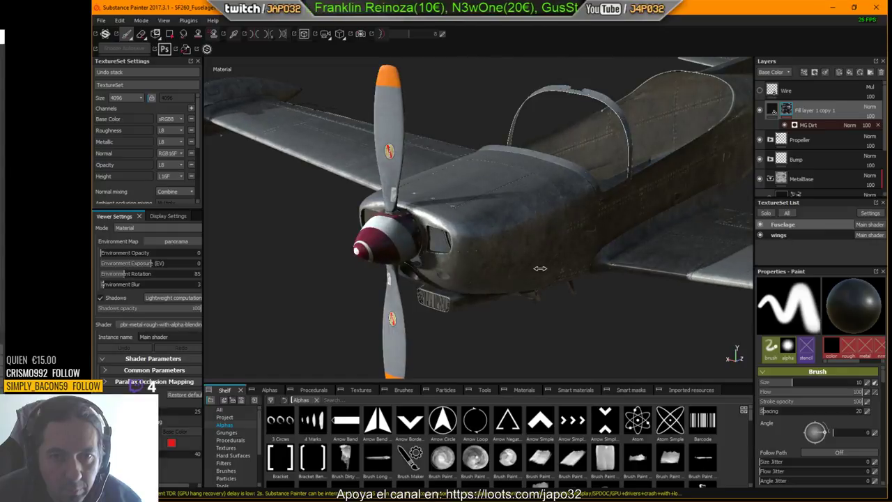
mouse_move(565, 314)
alt+mouse_down()
mouse_move(543, 242)
mouse_move(727, 254)
mouse_move(511, 274)
mouse_move(522, 275)
alt+mouse_up()
shift+right_drag(523, 275, 558, 271)
mouse_move(558, 272)
alt+mouse_down()
mouse_move(650, 288)
mouse_move(758, 281)
mouse_move(737, 214)
alt+mouse_up()
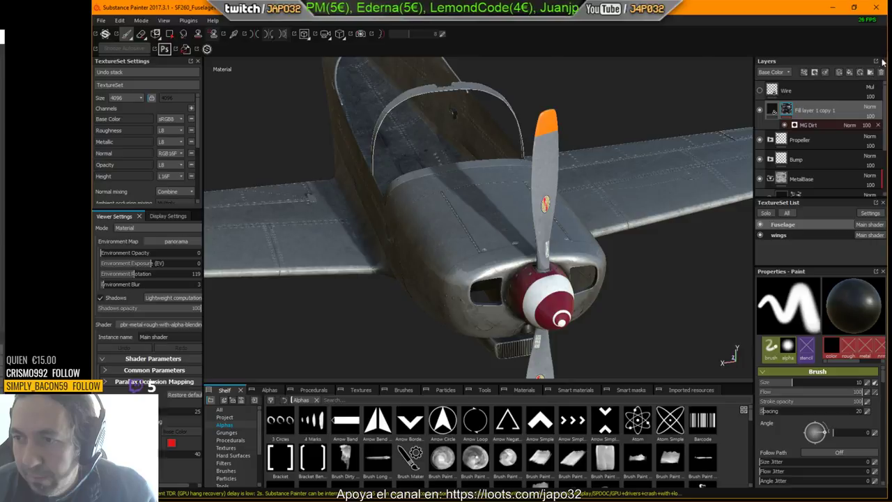
Quit Substance Painter through the unsaved-changes prompt and close the Steam library window
click(877, 8)
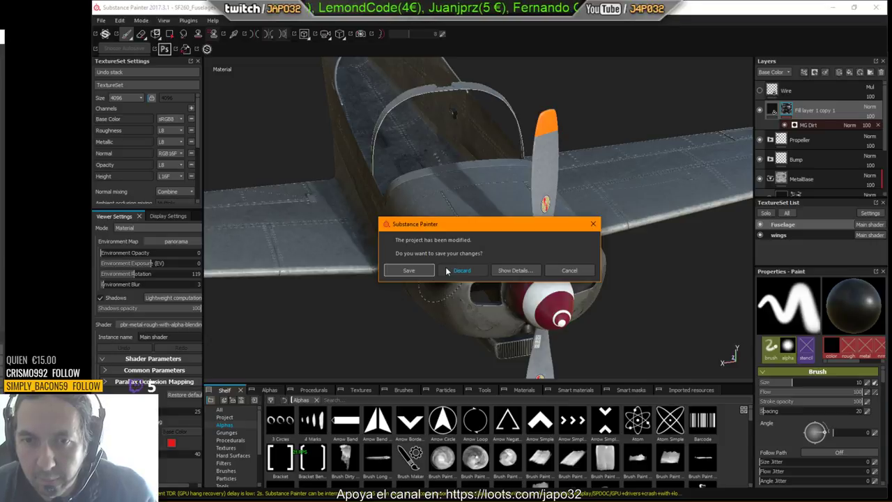
click(448, 270)
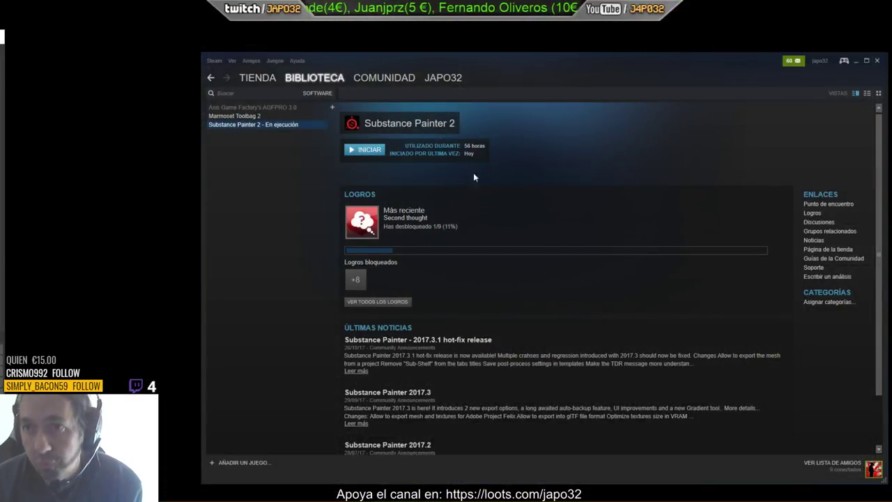
click(877, 62)
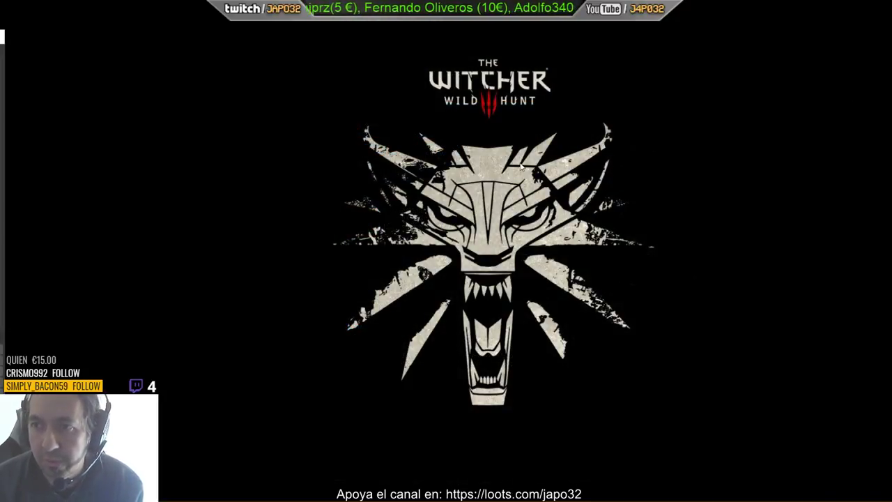